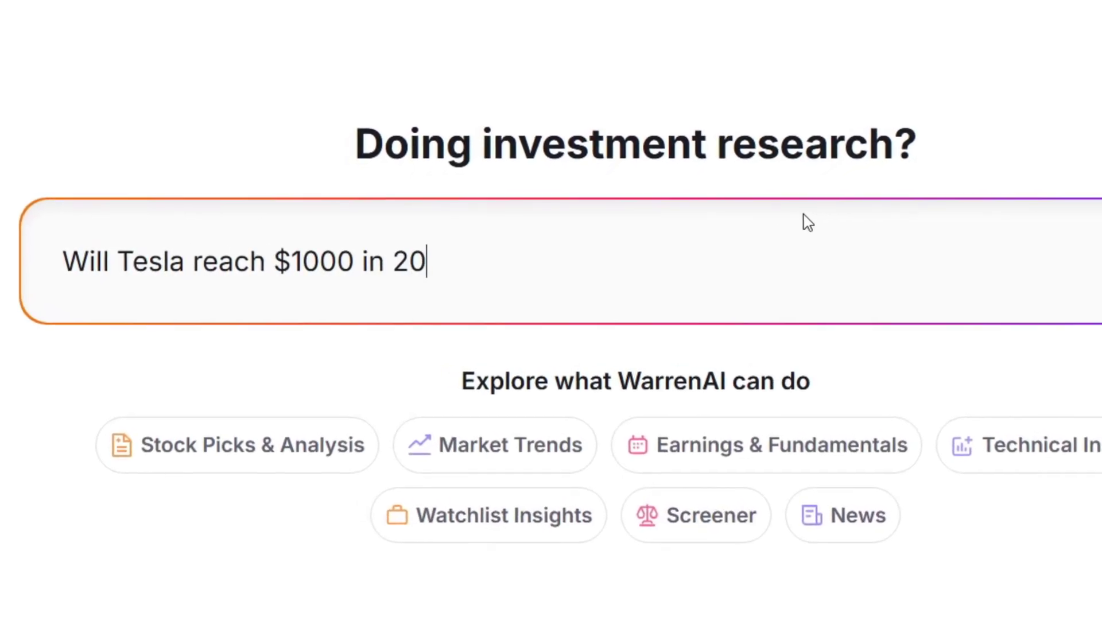
text(25?)
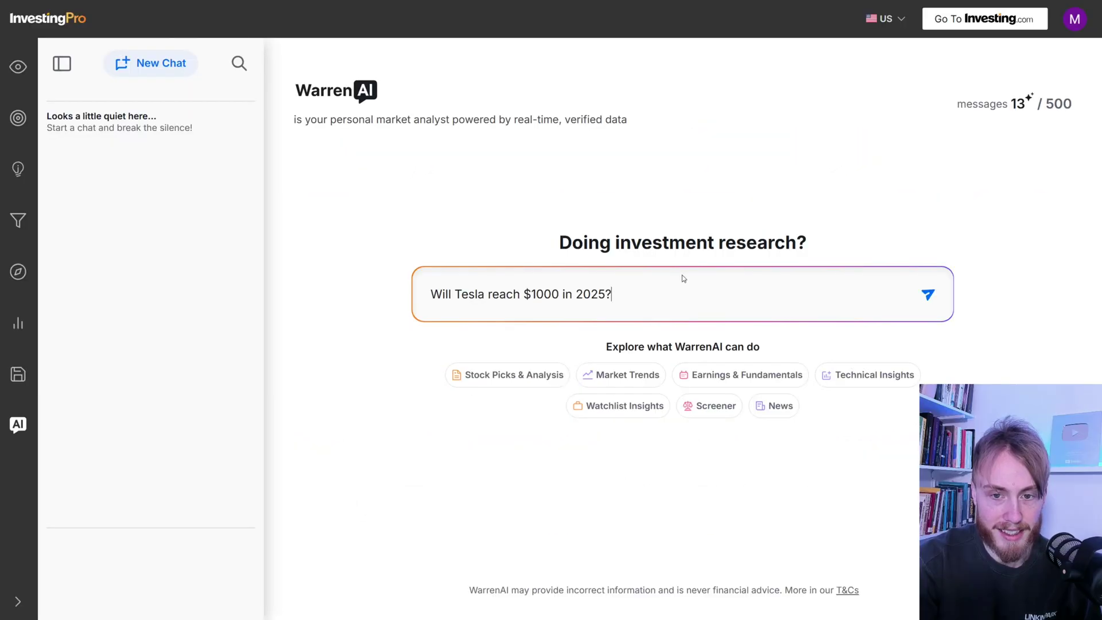
- Send the question 'Will Tesla reach $1000 in 2025?' to WarrenAI
key(Return)
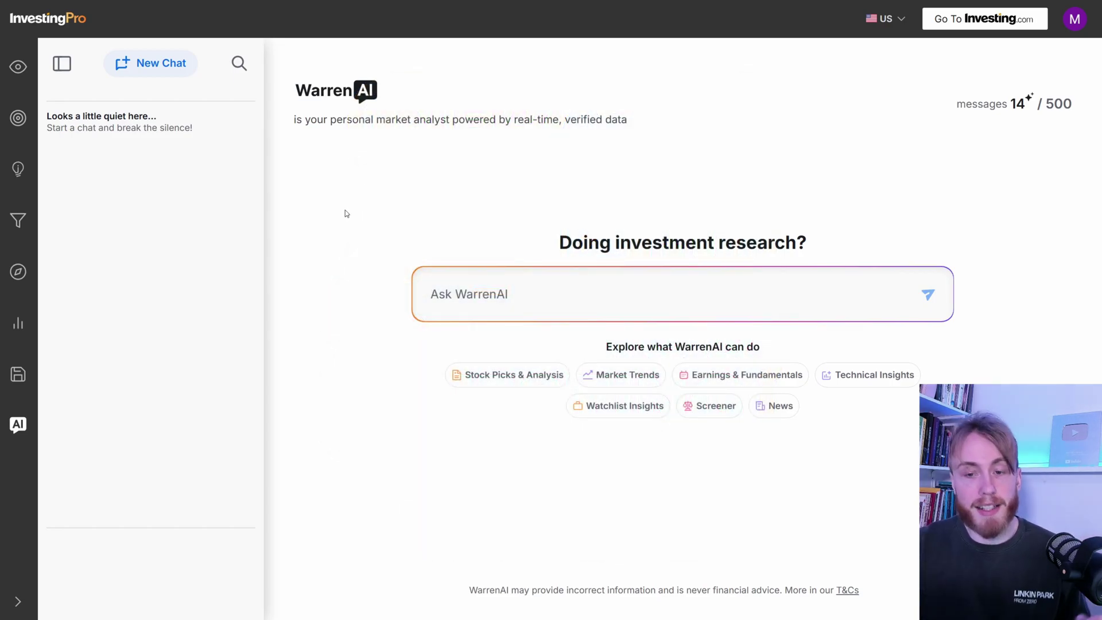
- Outline the InvestingPro discount link in red, after clearing an earlier outline of the question area
drag(341, 195, 993, 464)
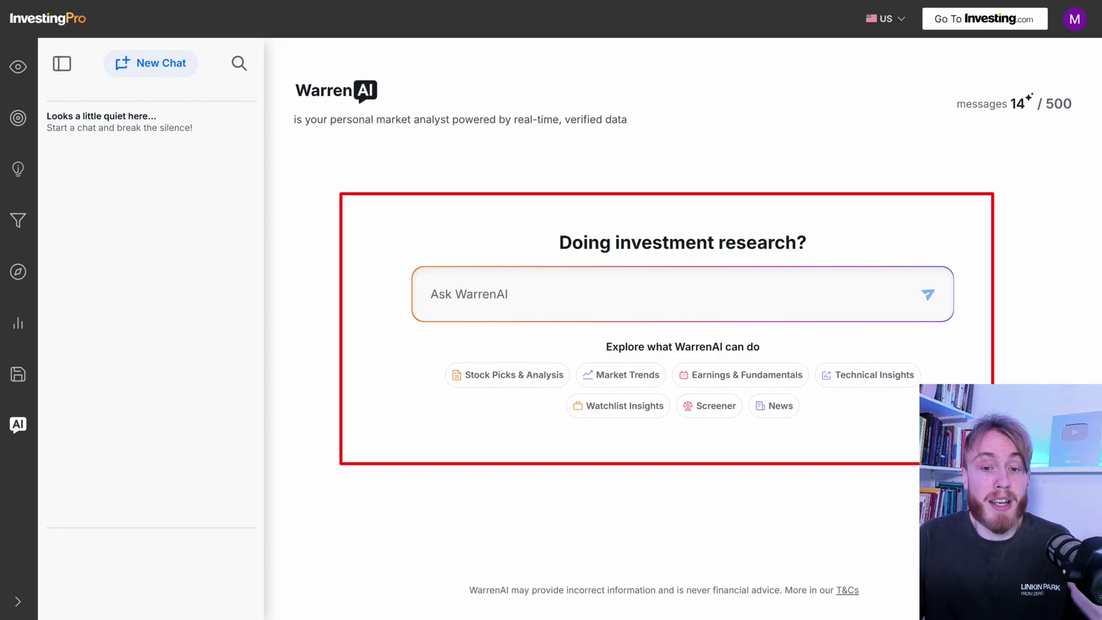
key(Escape)
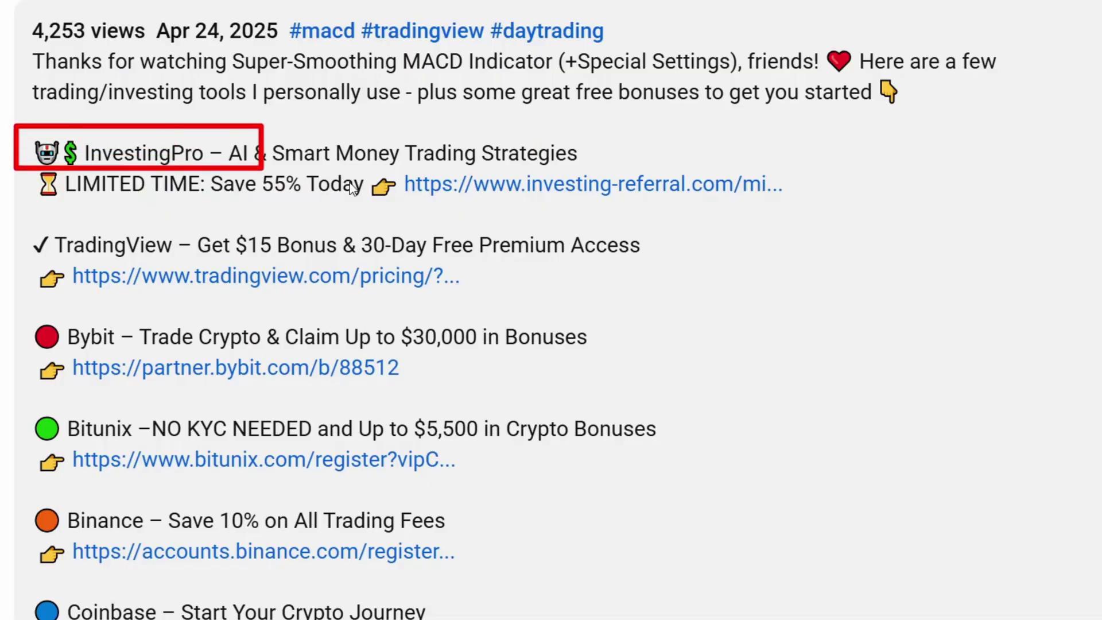
drag(16, 125, 828, 221)
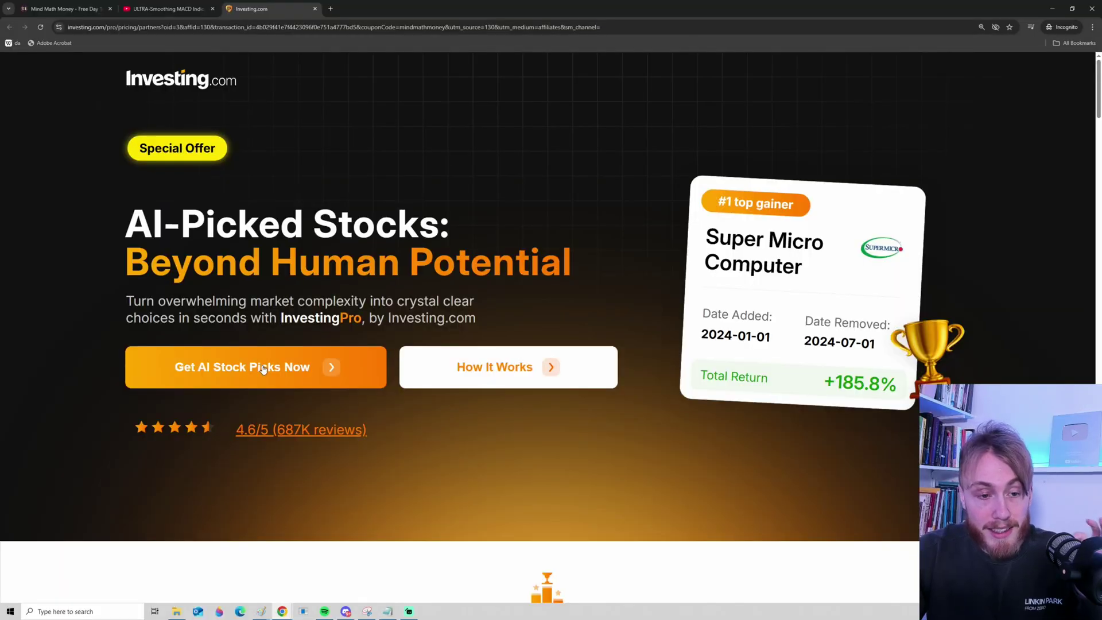
- Jump to the pricing plans and switch them to two-year billing
click(263, 371)
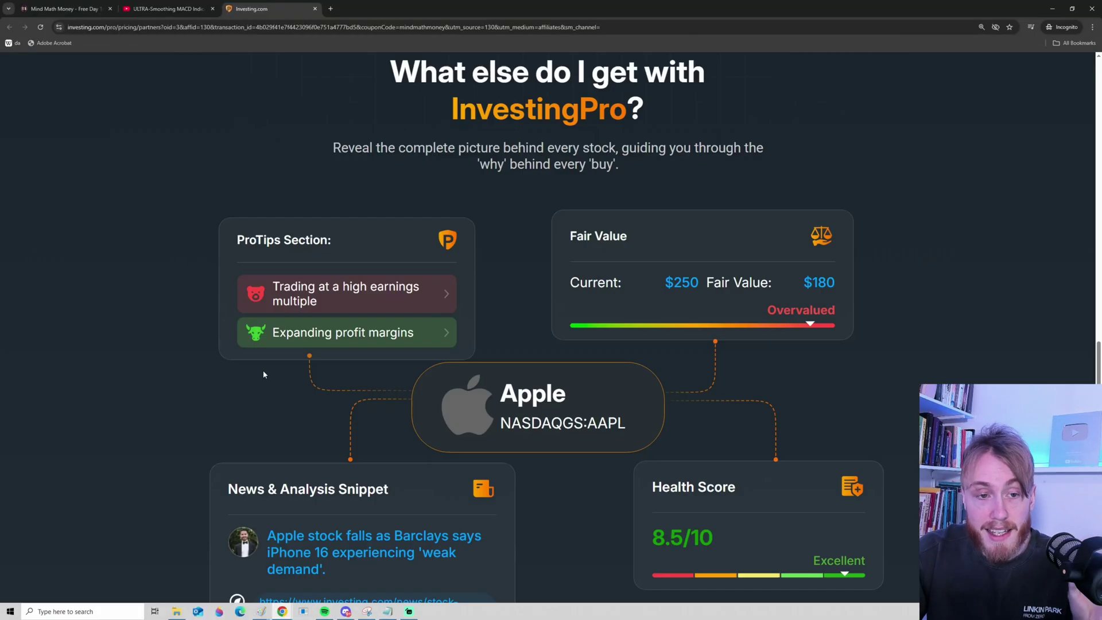
scroll(276, 360, down, 2)
scroll(276, 361, down, 1)
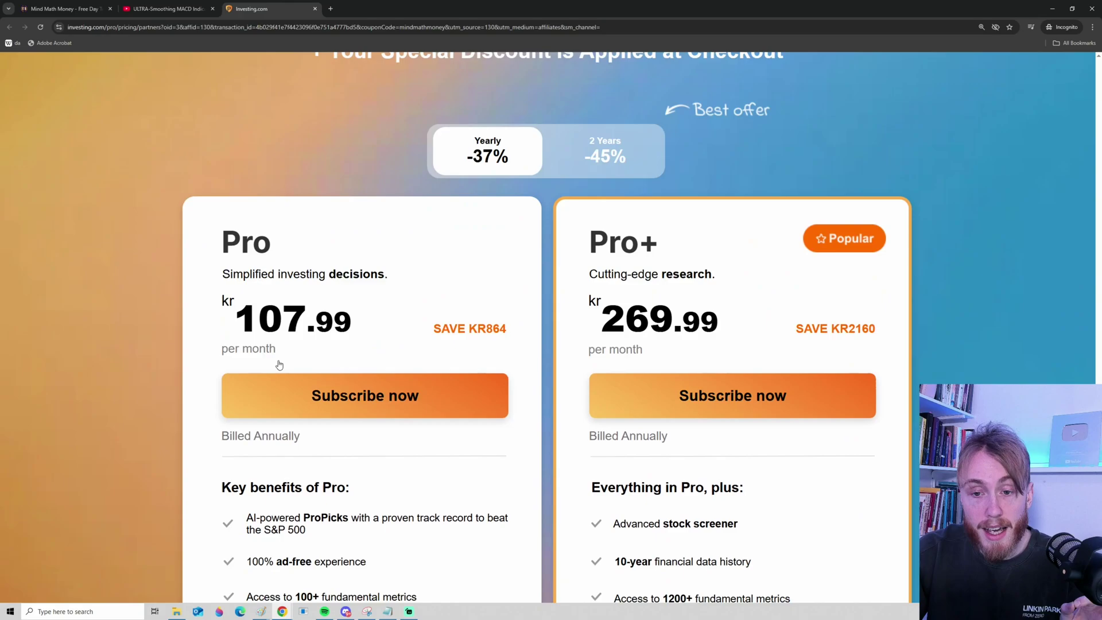
scroll(431, 258, down, 1)
scroll(605, 198, up, 2)
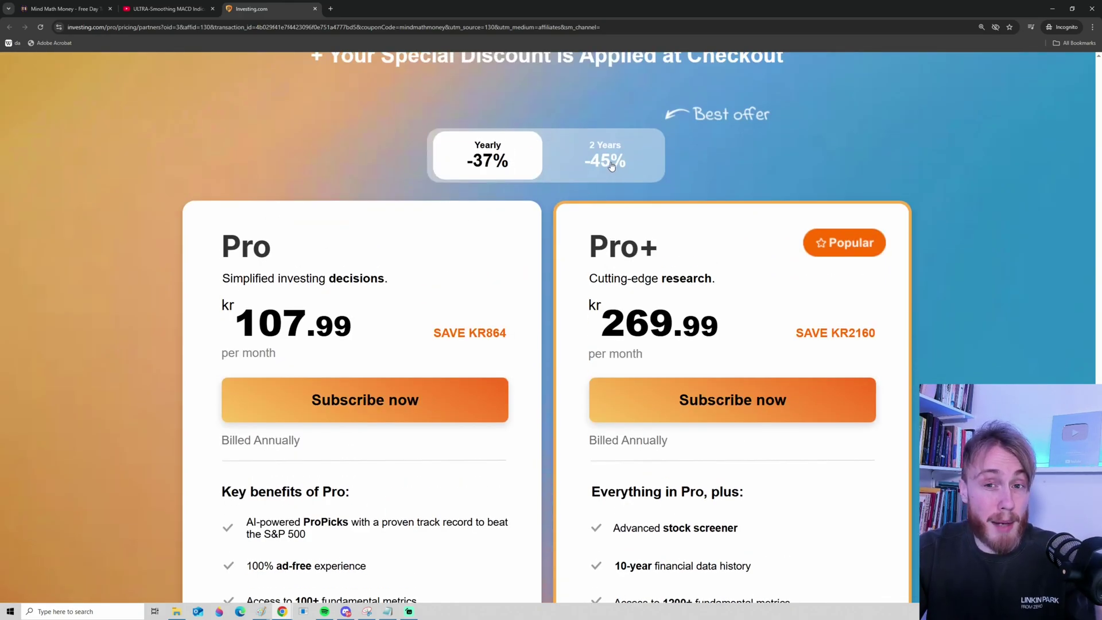
click(611, 164)
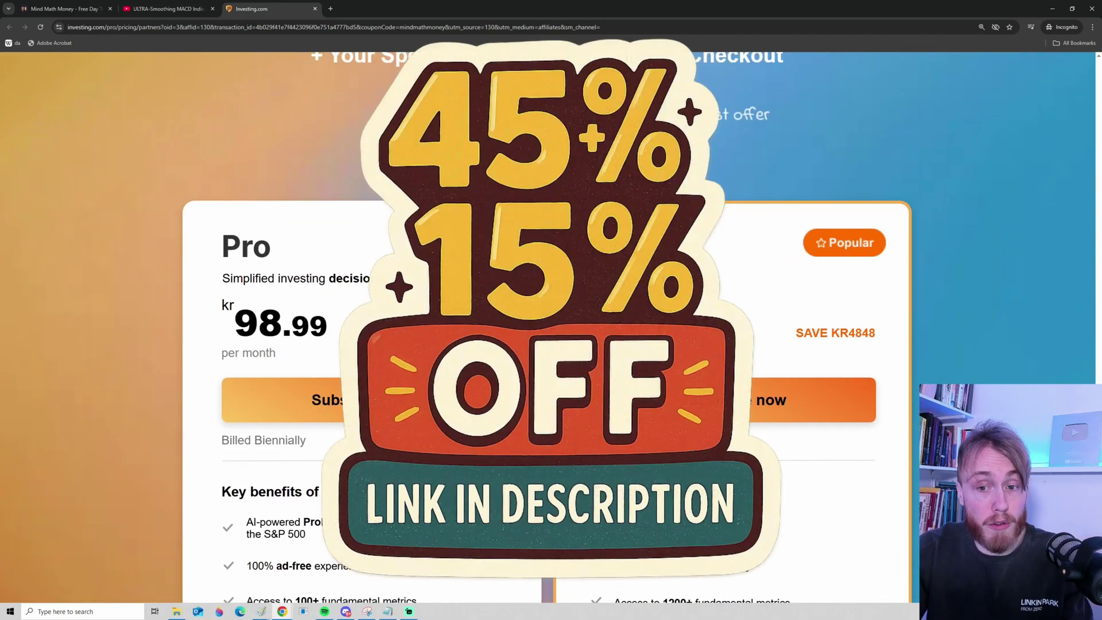
double_click(258, 247)
- Outline a pricing plan card in red and start checkout for two-year Pro+
click(437, 376)
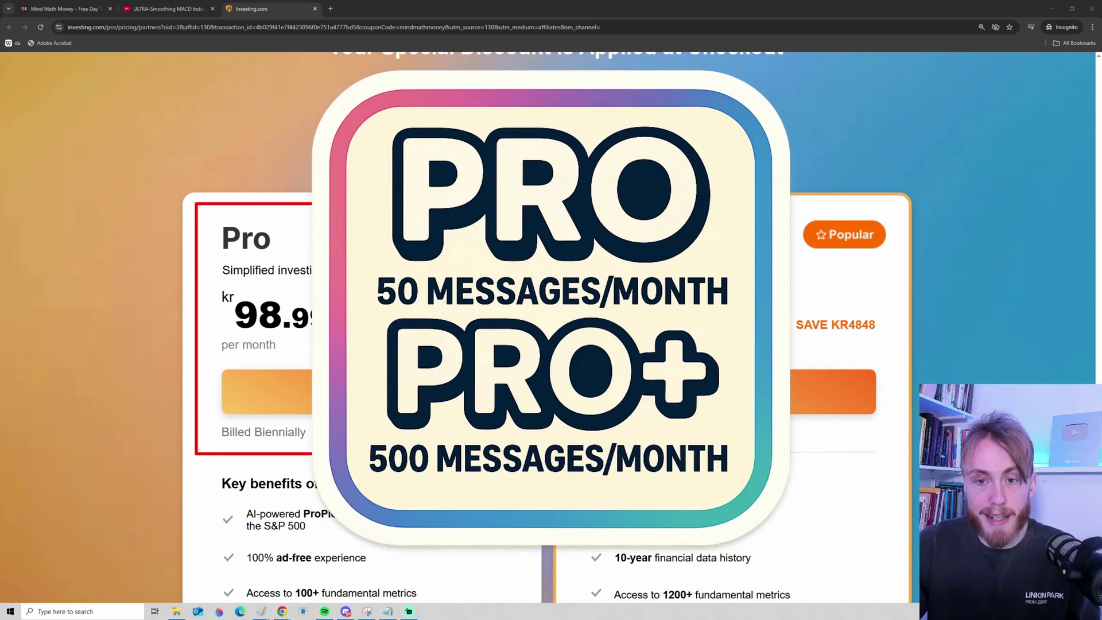
mouse_move(791, 205)
mouse_down()
mouse_move(855, 463)
mouse_move(899, 443)
mouse_up()
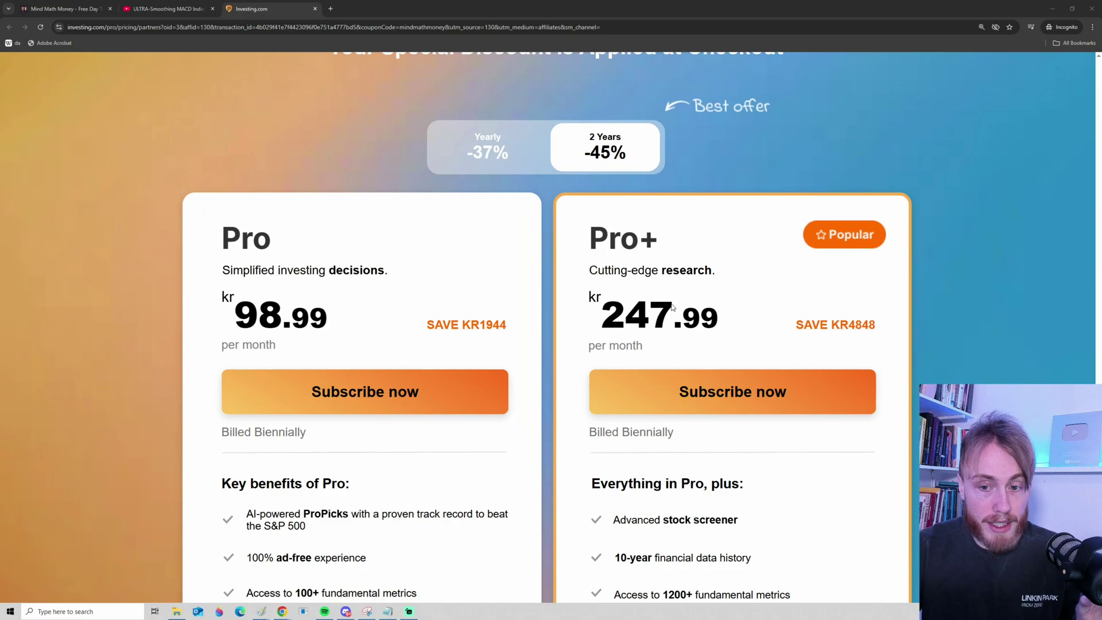
click(685, 405)
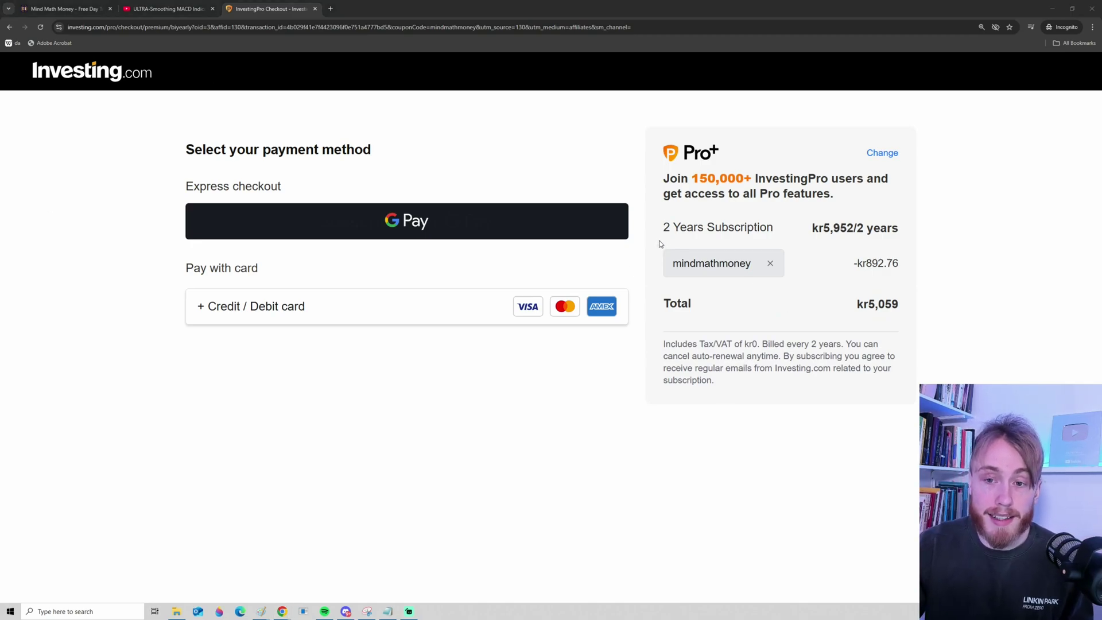
- Outline the applied discount coupon row at checkout in red
drag(659, 243, 911, 288)
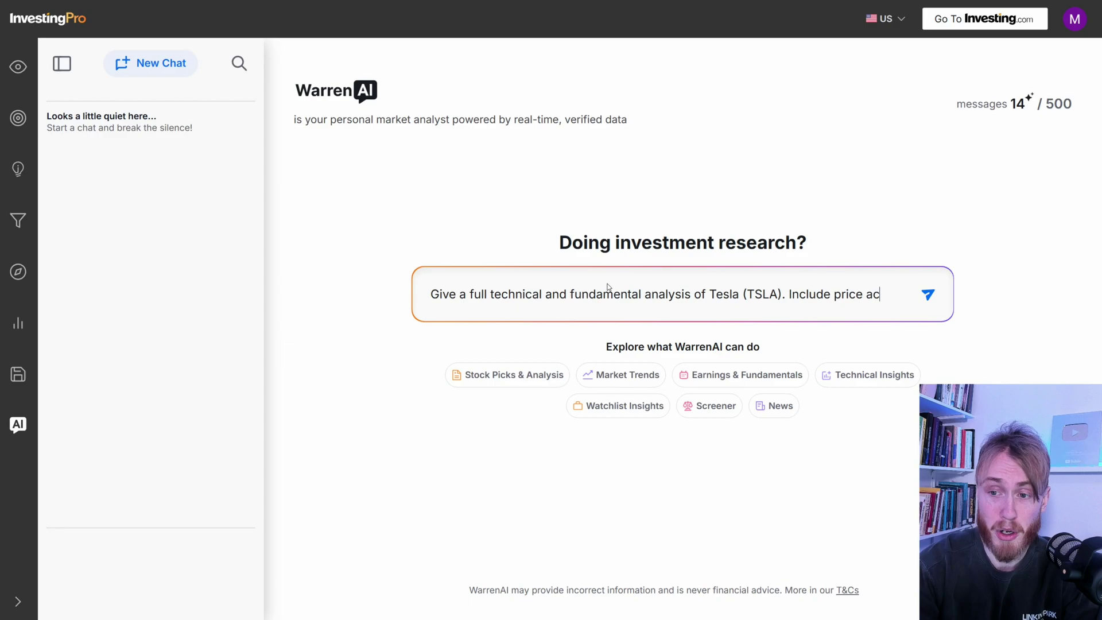
text(tion)
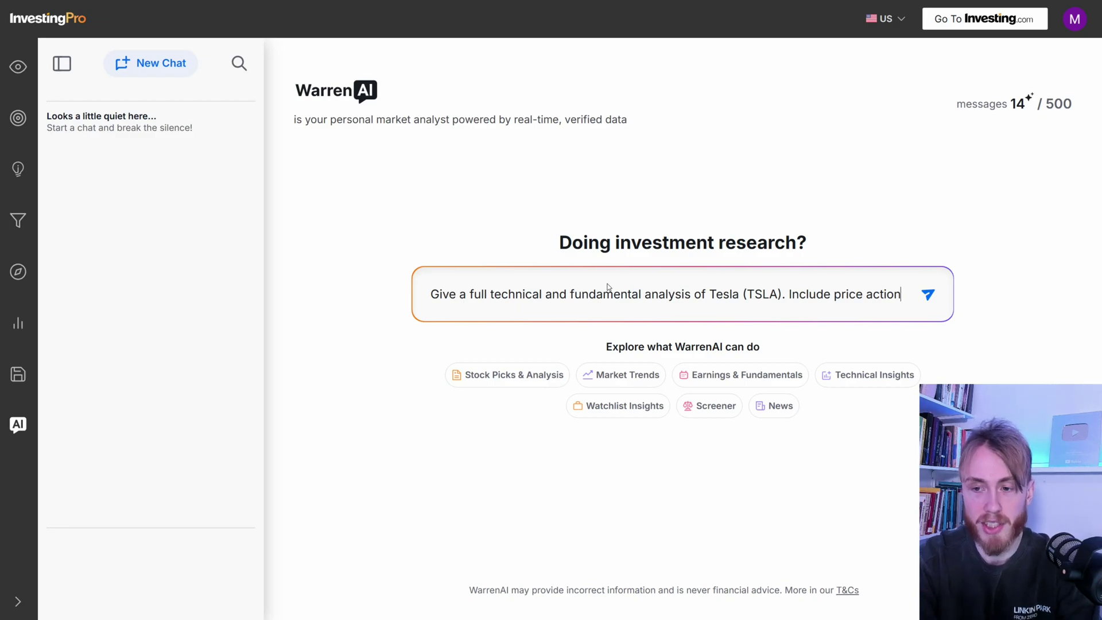
text(, )
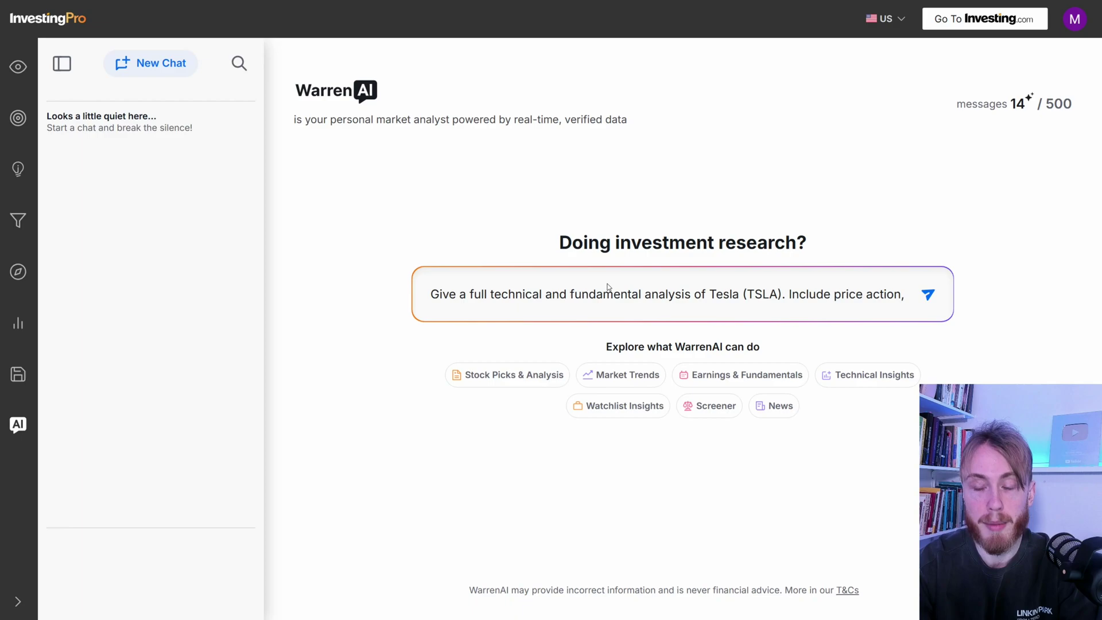
text(indicators, earnings, )
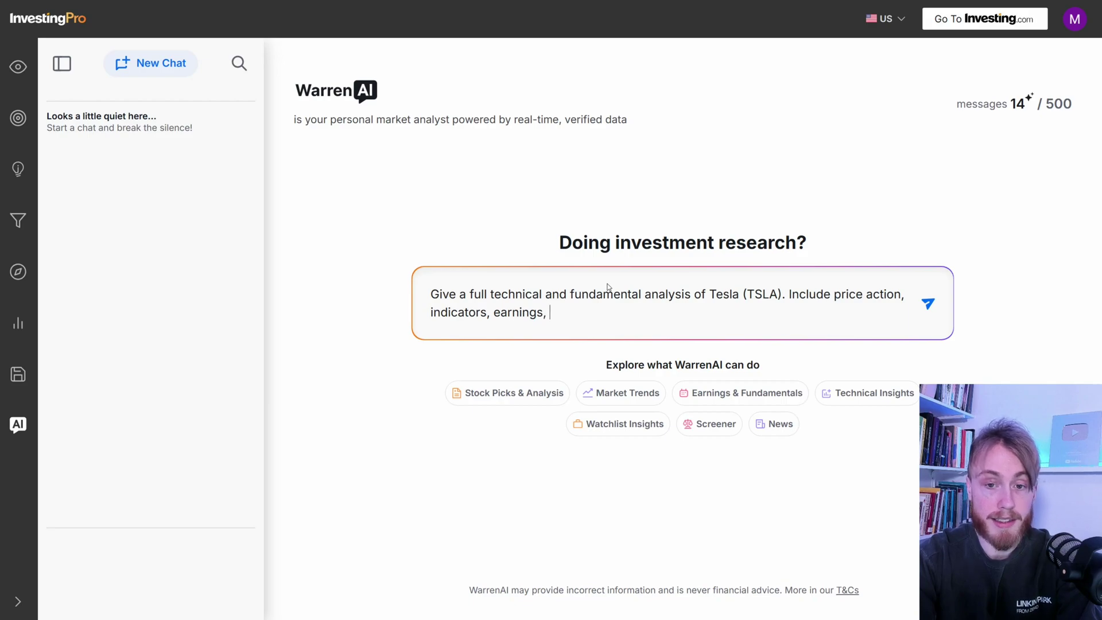
text(financial ratios and macro trends.)
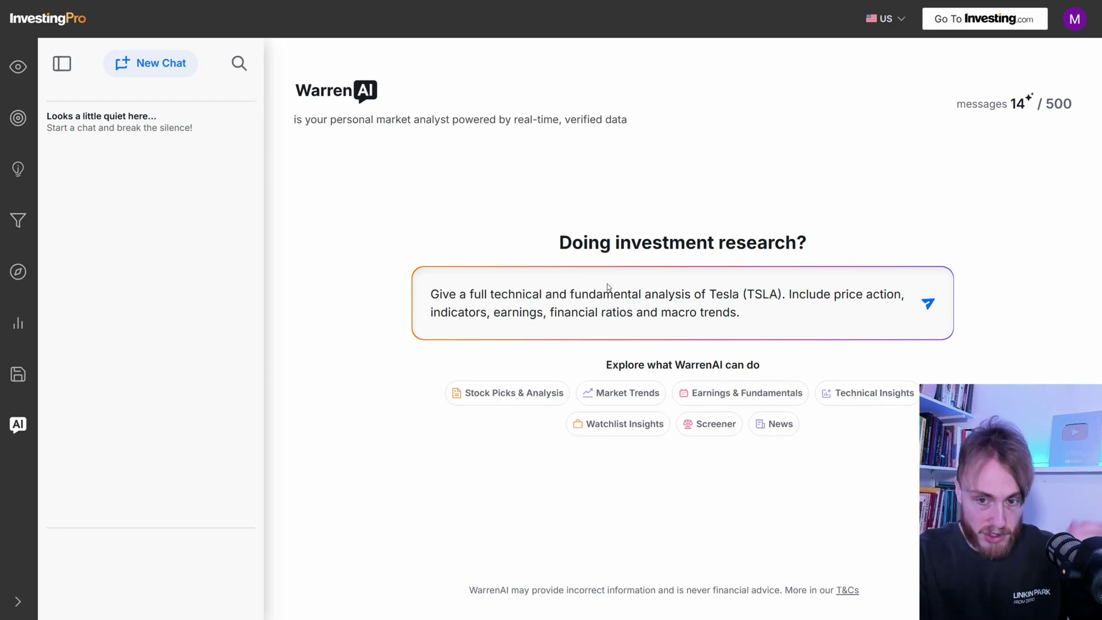
- Submit the Tesla price, indicators, earnings, ratios and macro analysis prompt
key(Return)
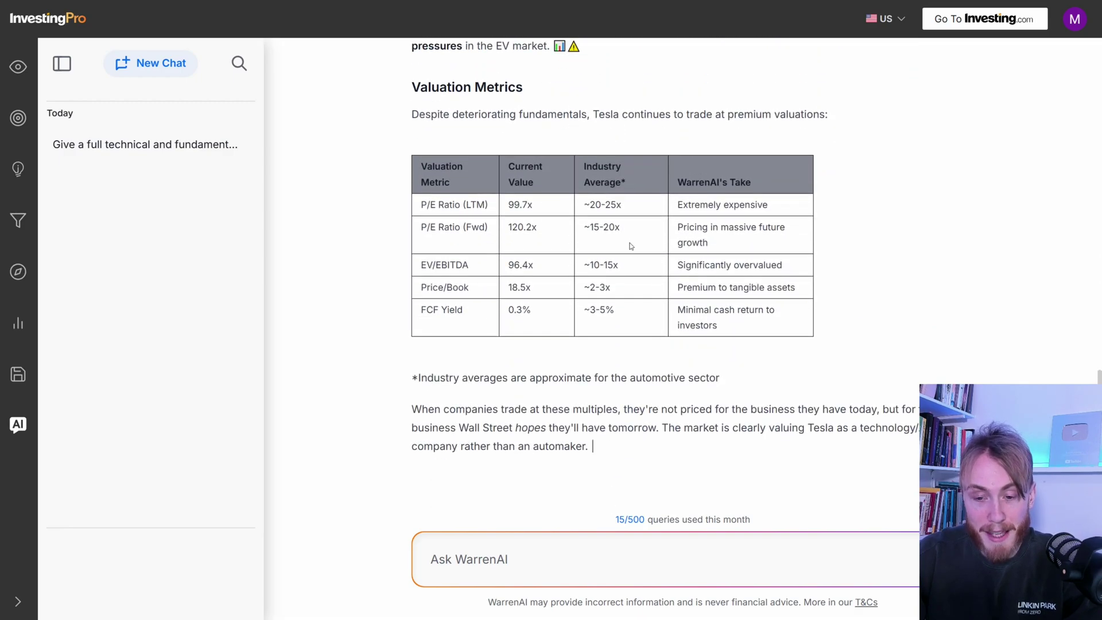
scroll(638, 268, up, 4)
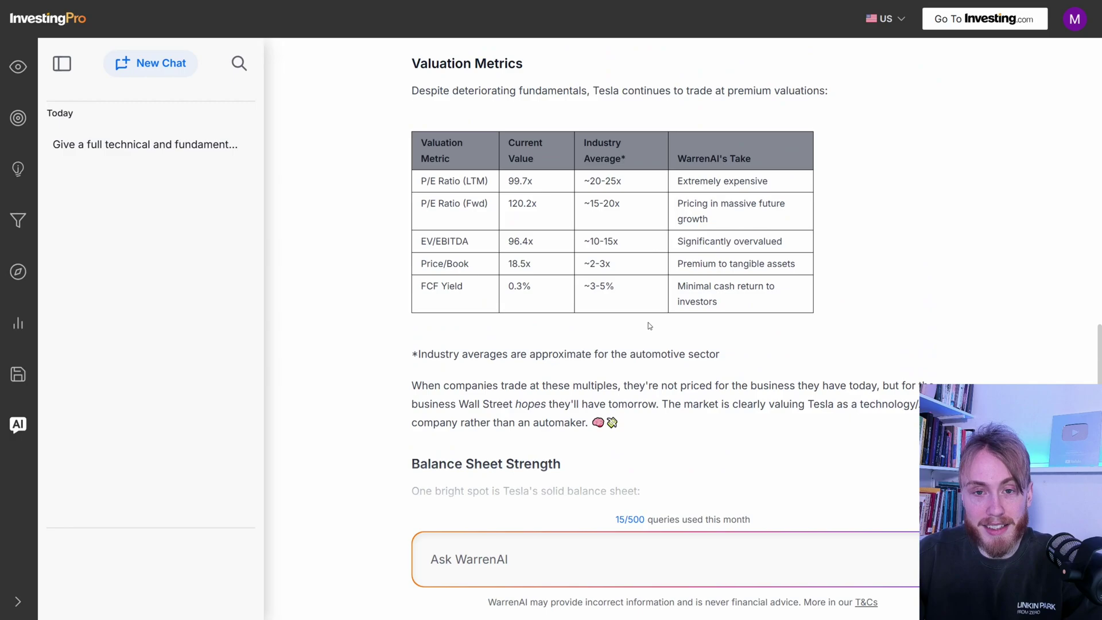
scroll(658, 311, up, 3)
scroll(658, 310, up, 5)
scroll(634, 312, up, 4)
scroll(634, 312, up, 2)
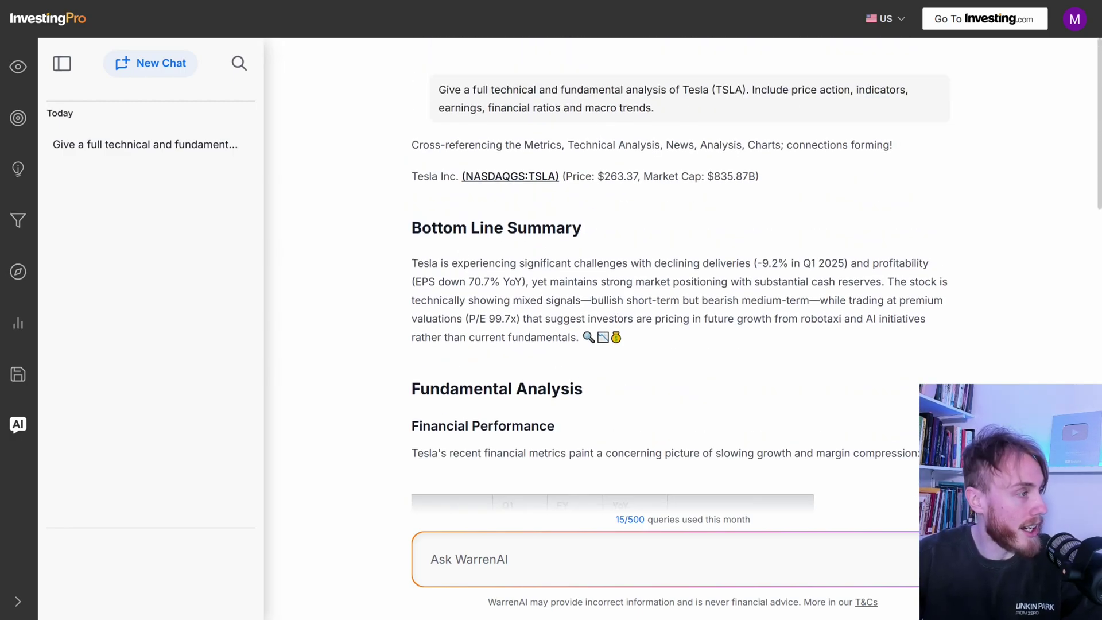
- Outline the Tesla price and market cap line in red
drag(402, 160, 783, 197)
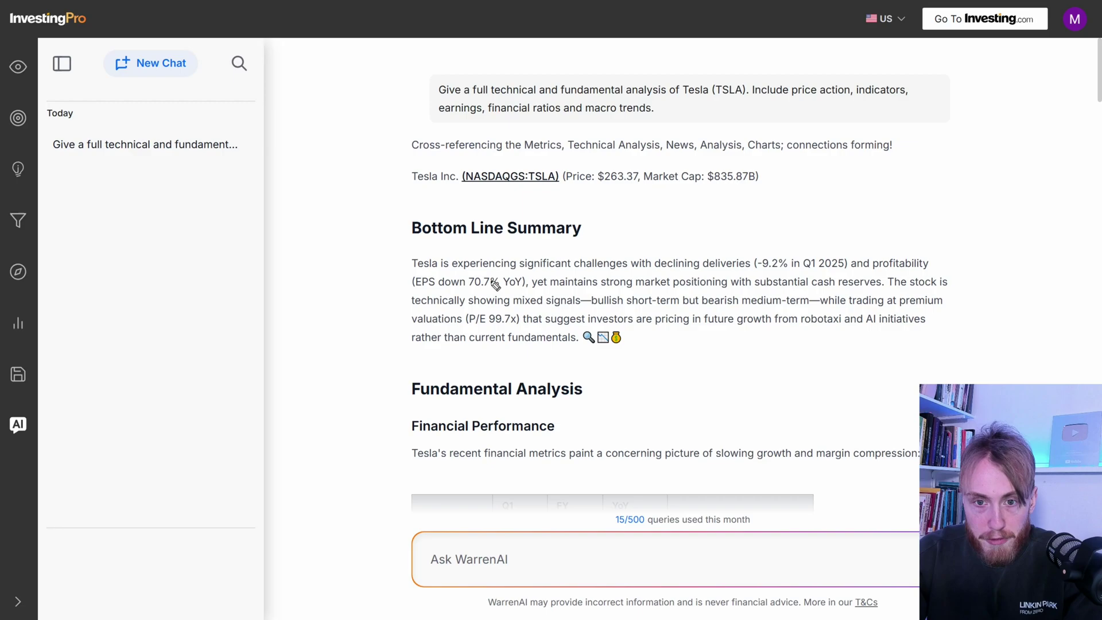
- Underline declining deliveries, the 70.7% earnings drop, strong positioning and 'bullish short-term but bearish'
mouse_move(403, 212)
mouse_down()
mouse_move(431, 250)
mouse_move(401, 220)
mouse_up()
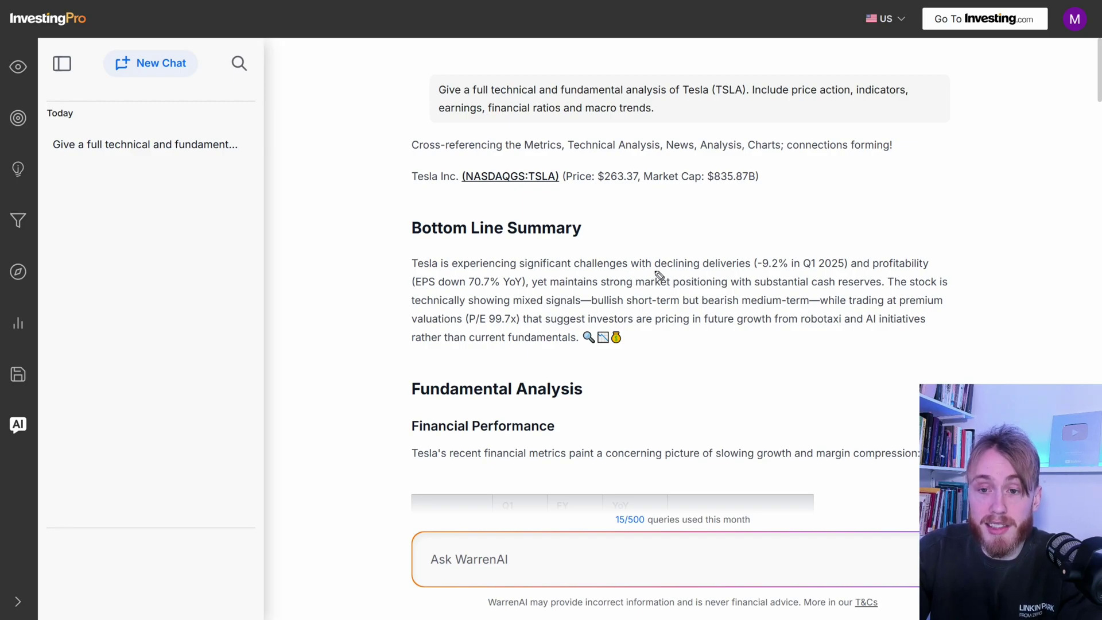
drag(656, 269, 859, 272)
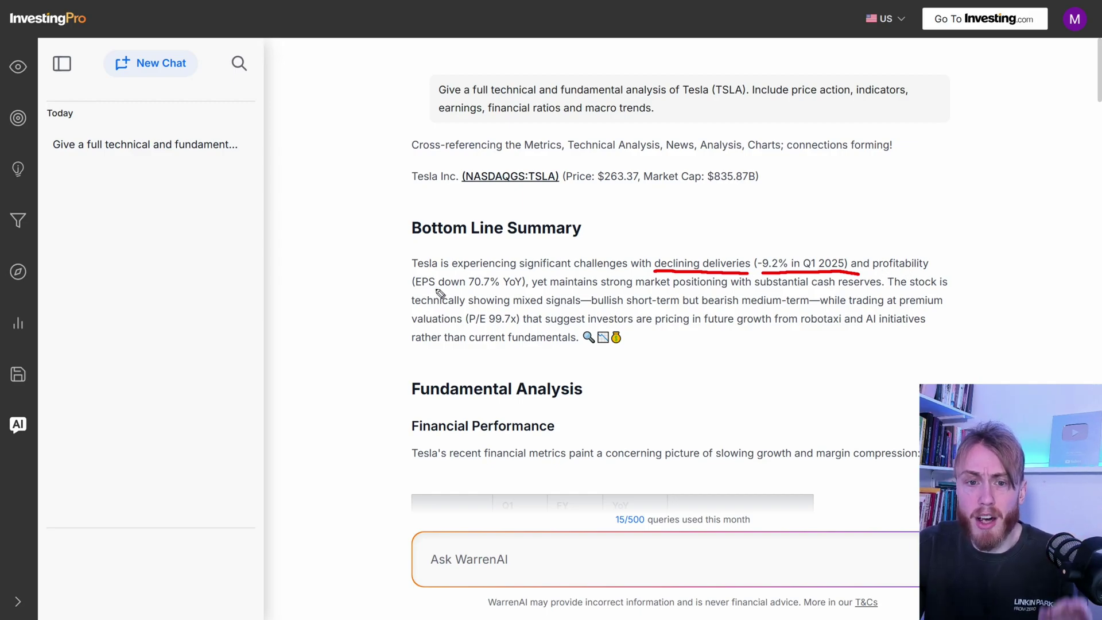
drag(471, 291, 513, 291)
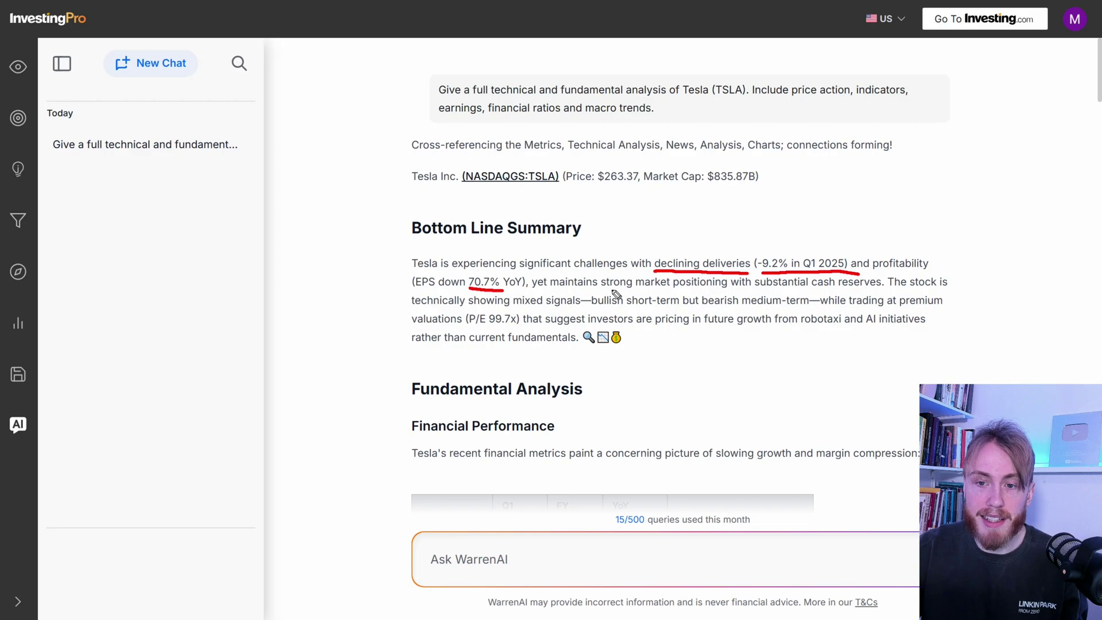
drag(601, 290, 883, 293)
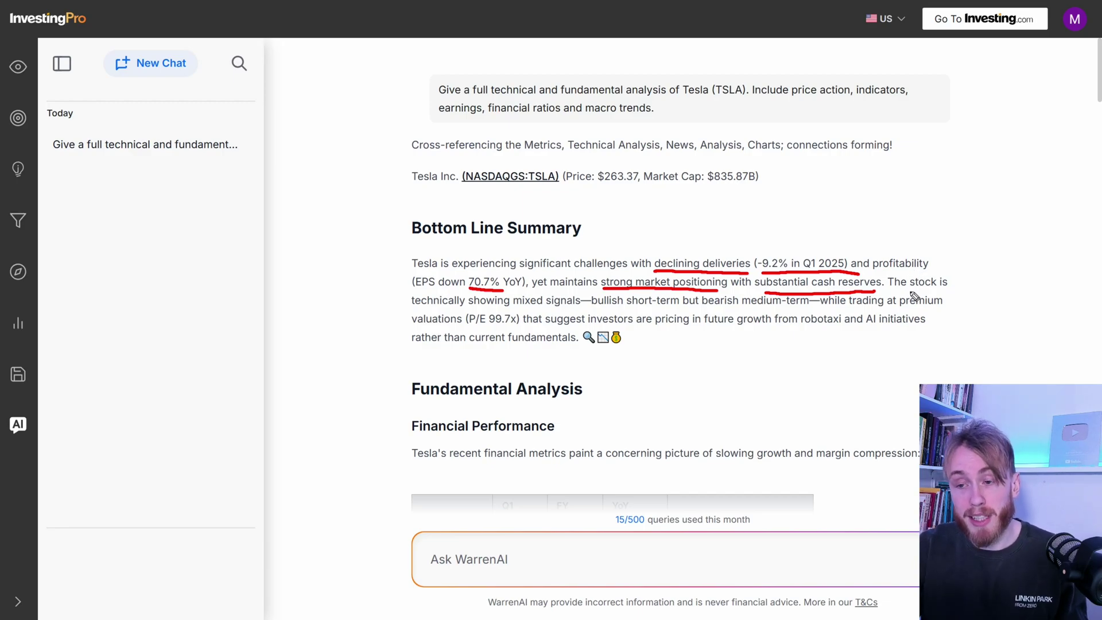
drag(411, 309, 528, 308)
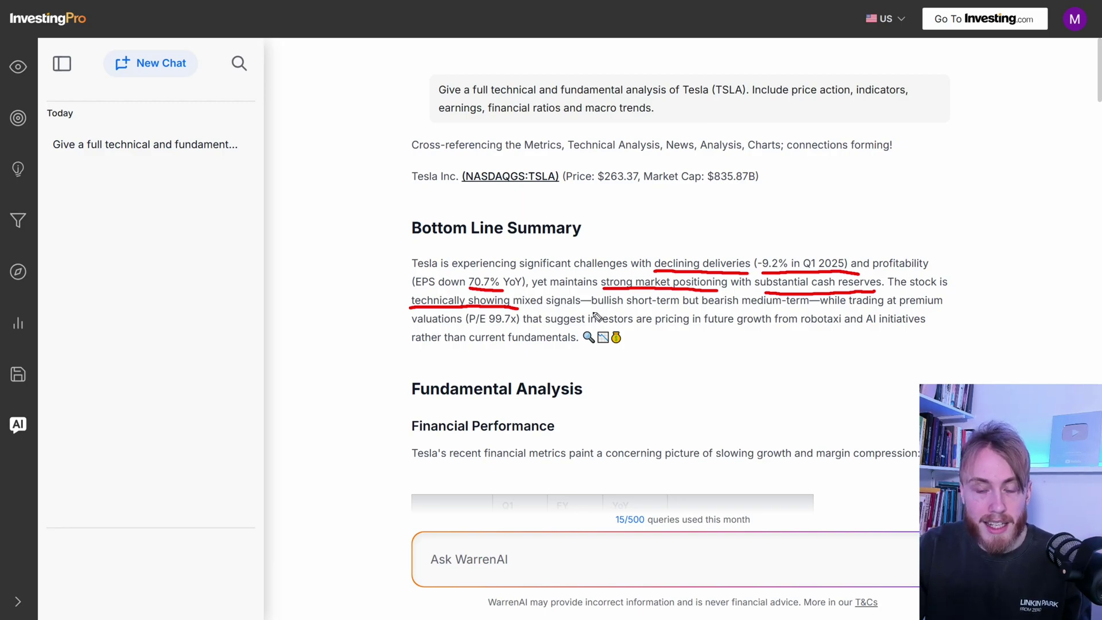
drag(592, 310, 780, 310)
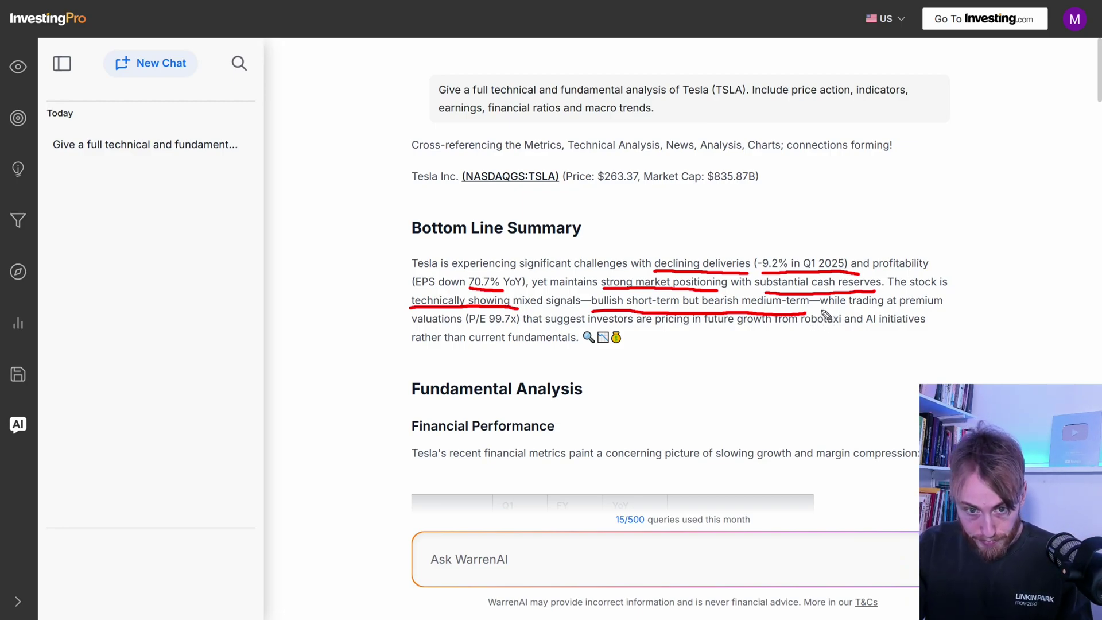
- Underline premium trading, P/E 99.7x, future growth pricing, robotaxi and 'rather than current' in red
drag(822, 309, 942, 310)
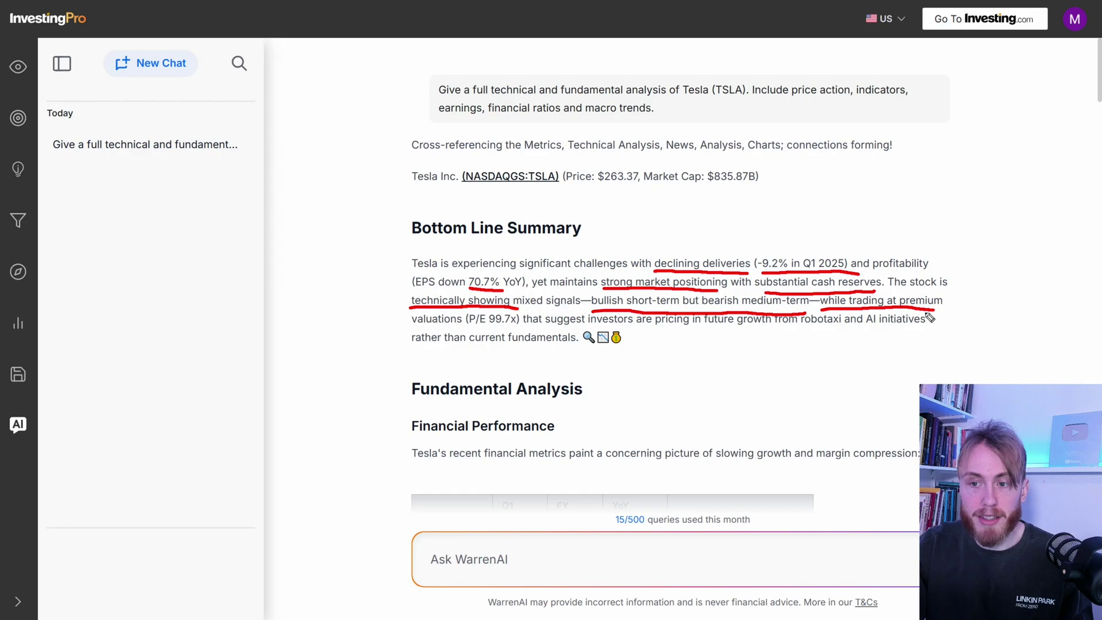
drag(412, 326, 519, 326)
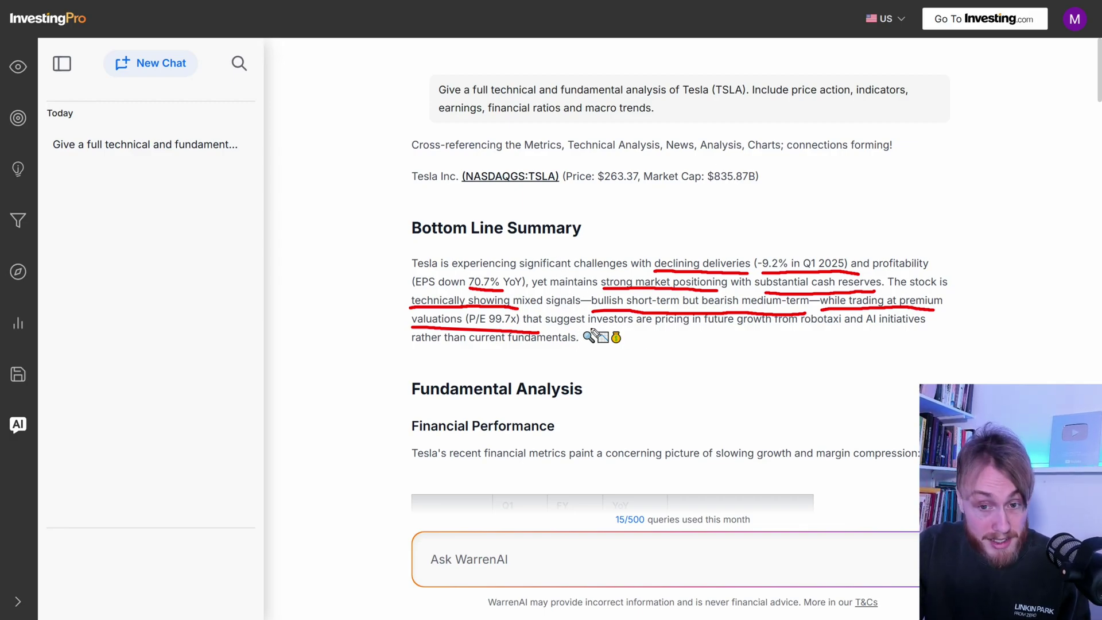
drag(594, 330, 791, 338)
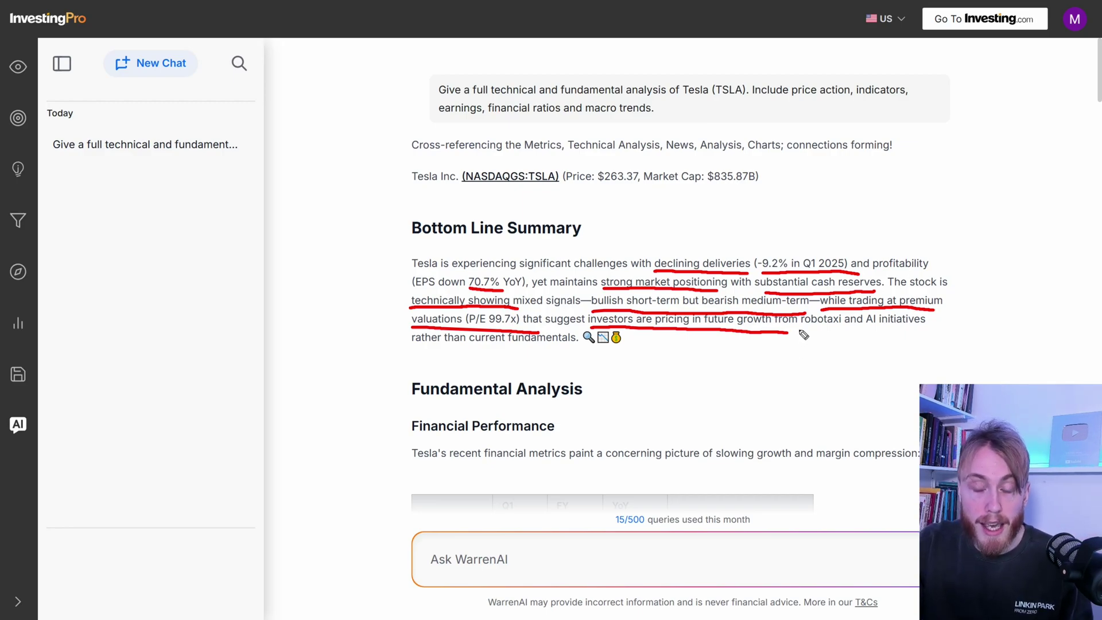
drag(801, 334, 947, 333)
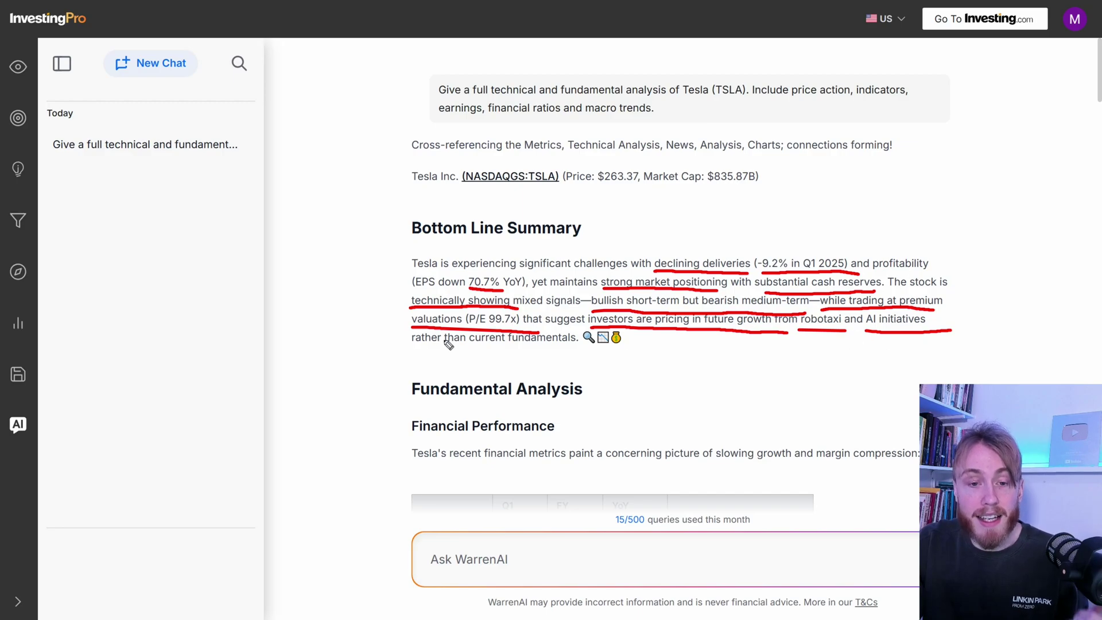
drag(412, 347, 486, 351)
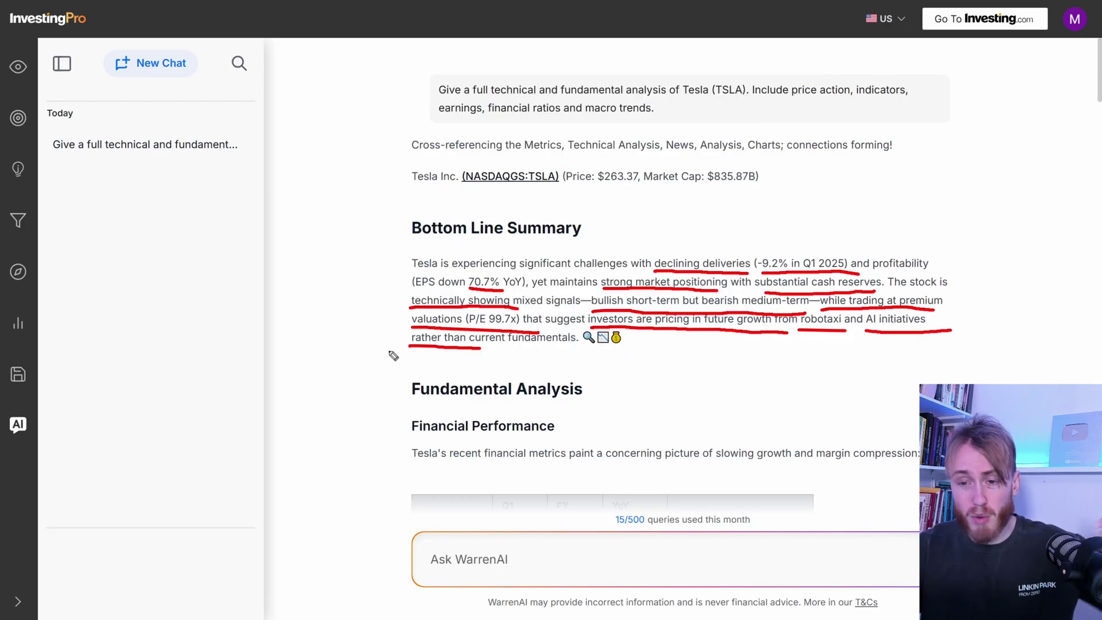
- Erase the red annotations and highlight the Technical Analysis and Price Action & Trends headings
key(Escape)
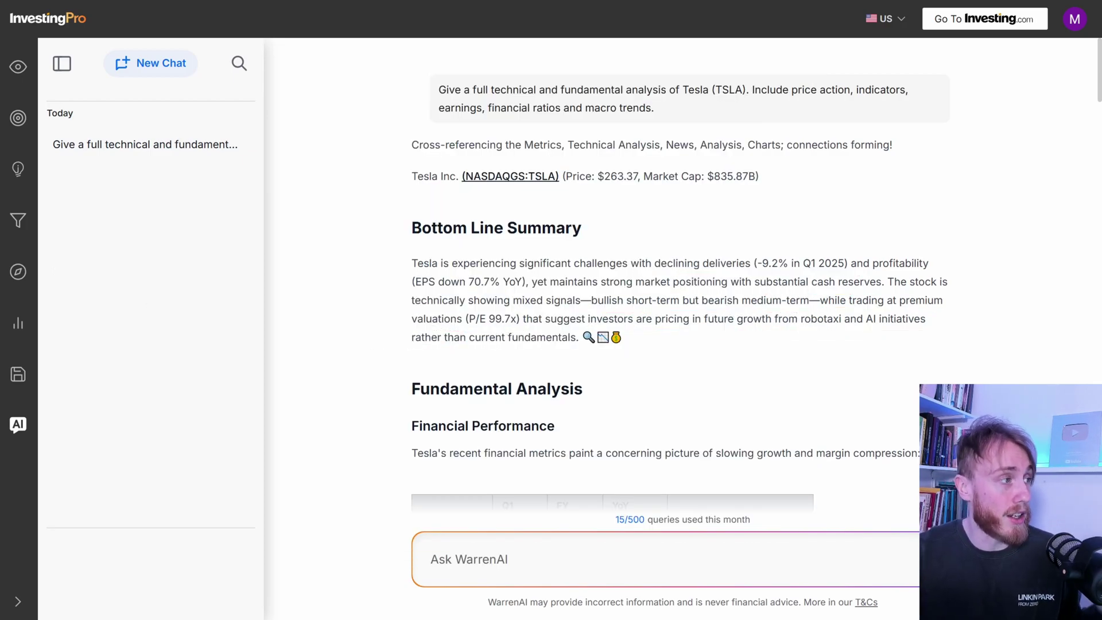
scroll(680, 355, down, 3)
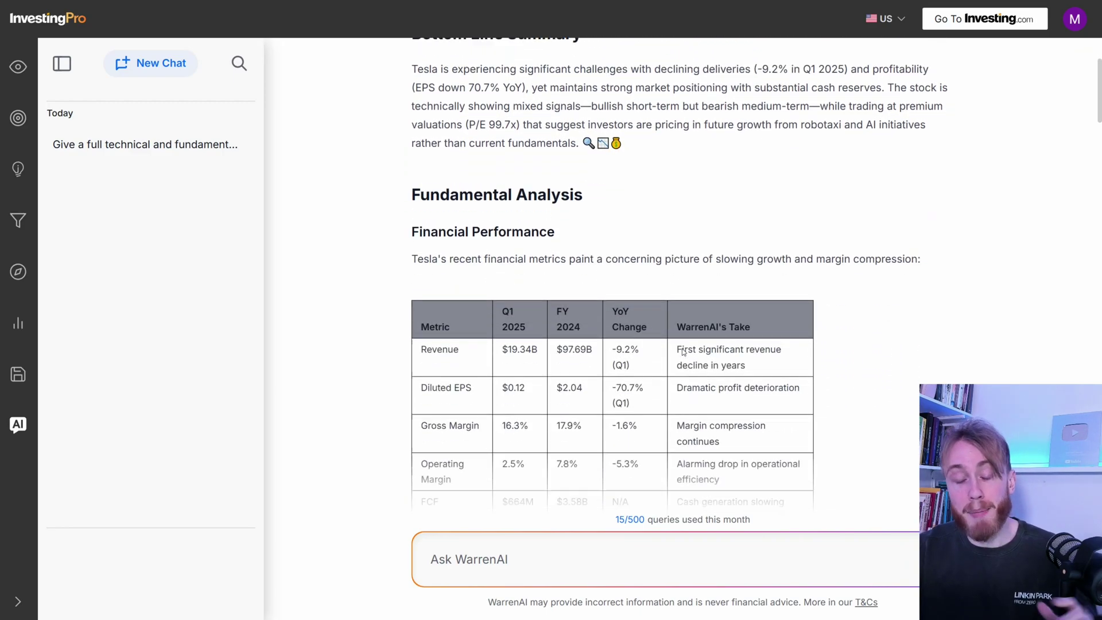
scroll(681, 354, down, 2)
scroll(684, 356, down, 1)
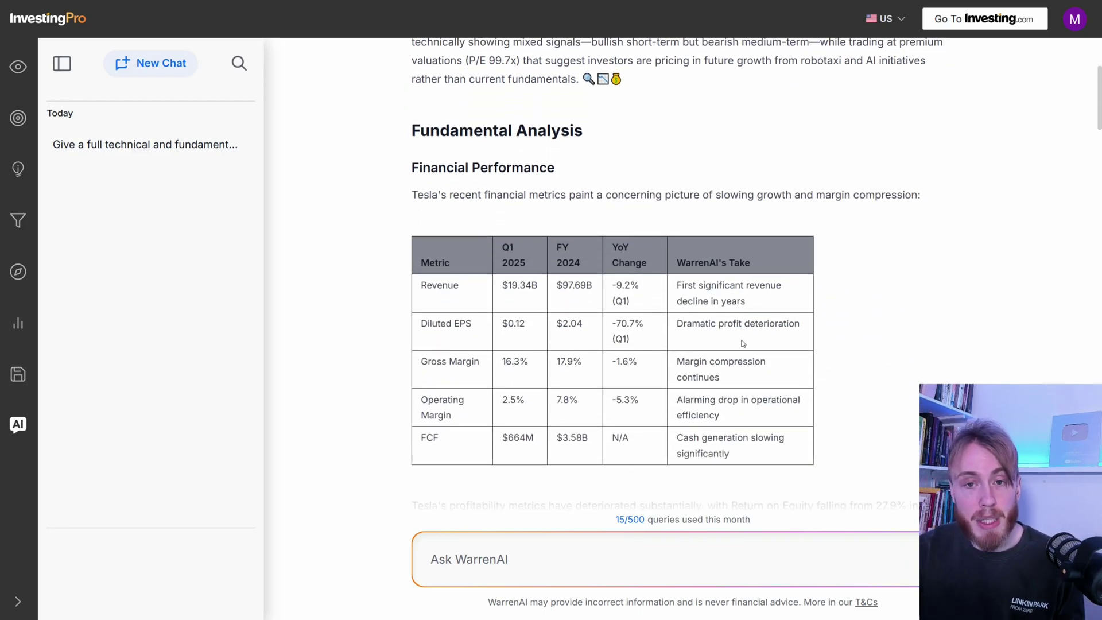
scroll(738, 341, down, 1)
drag(404, 90, 638, 168)
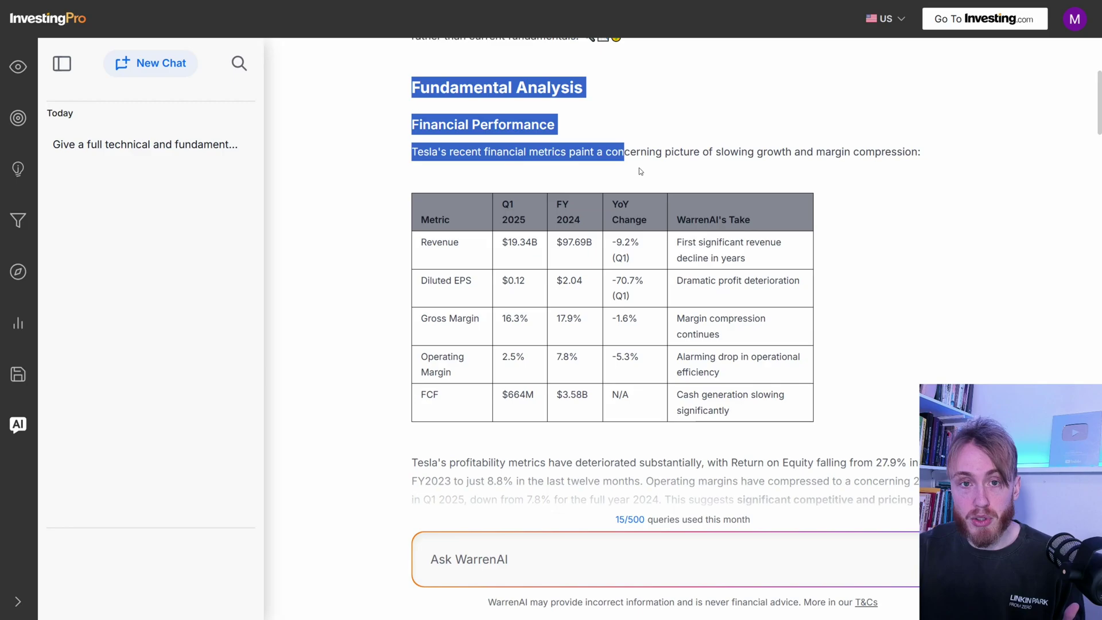
click(534, 130)
scroll(533, 258, down, 3)
scroll(448, 240, down, 3)
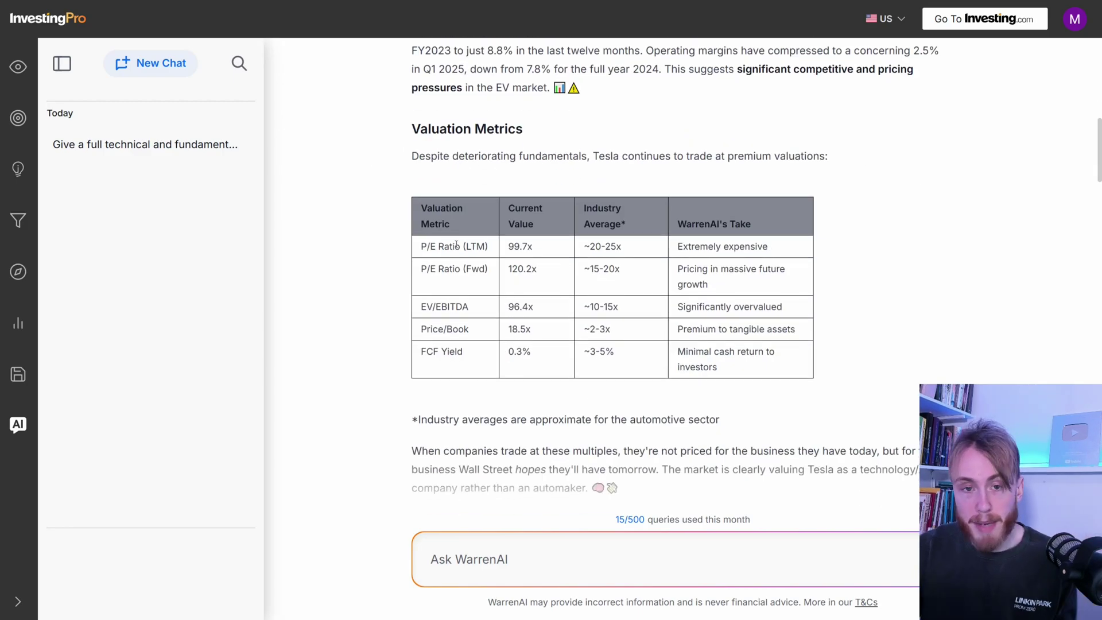
scroll(448, 239, down, 2)
scroll(447, 240, down, 3)
scroll(465, 242, down, 2)
scroll(465, 244, down, 2)
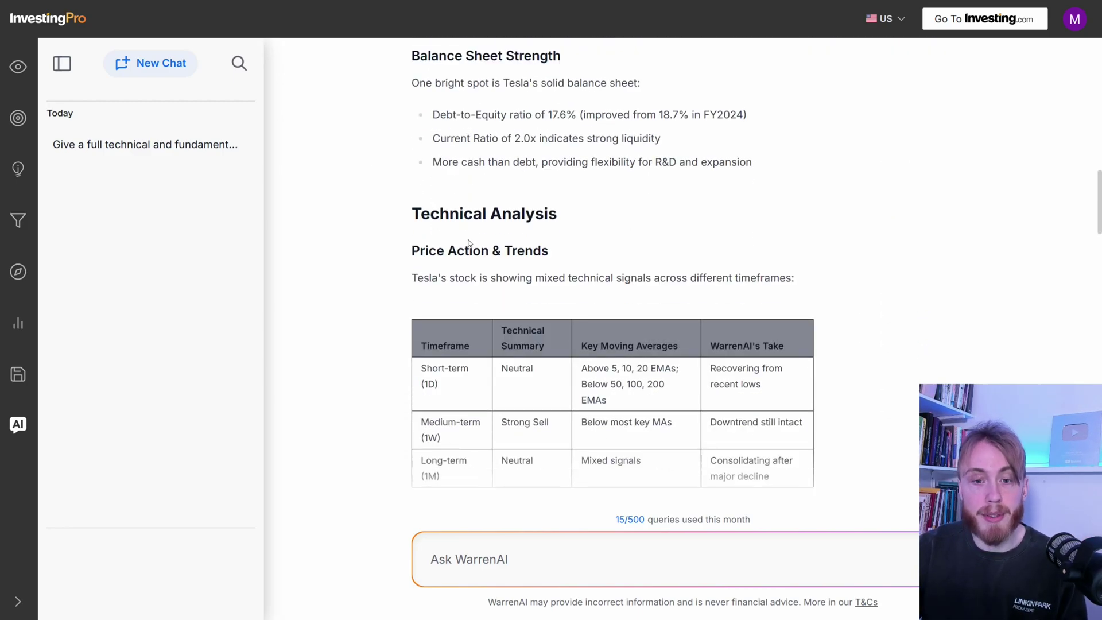
scroll(466, 242, down, 2)
scroll(424, 242, up, 1)
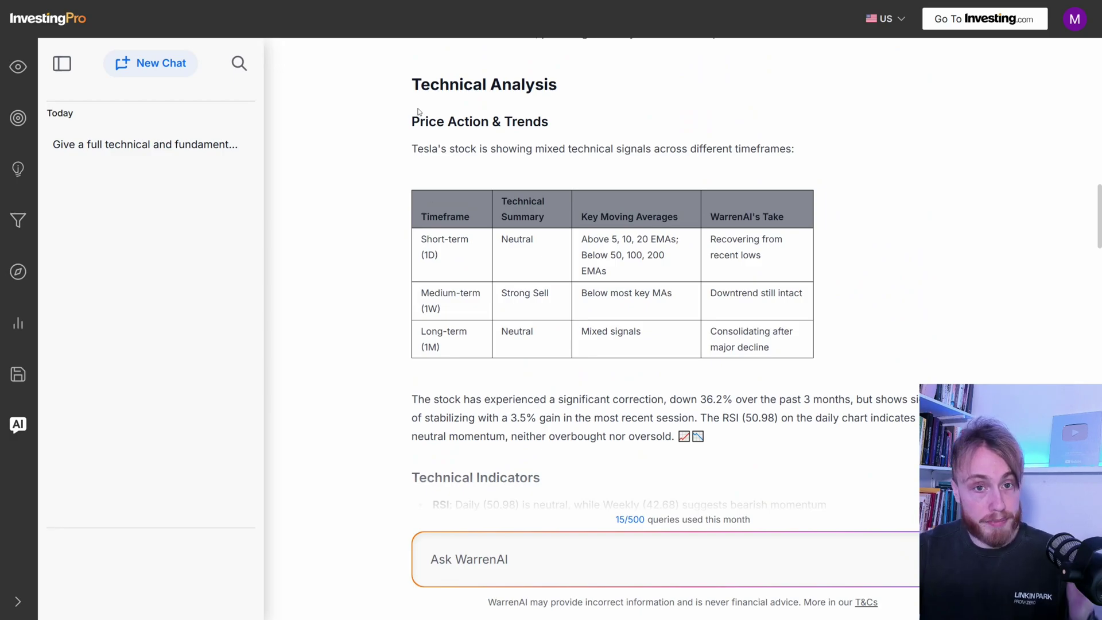
drag(403, 80, 602, 105)
click(603, 105)
drag(412, 120, 551, 123)
scroll(499, 271, down, 1)
scroll(499, 271, down, 3)
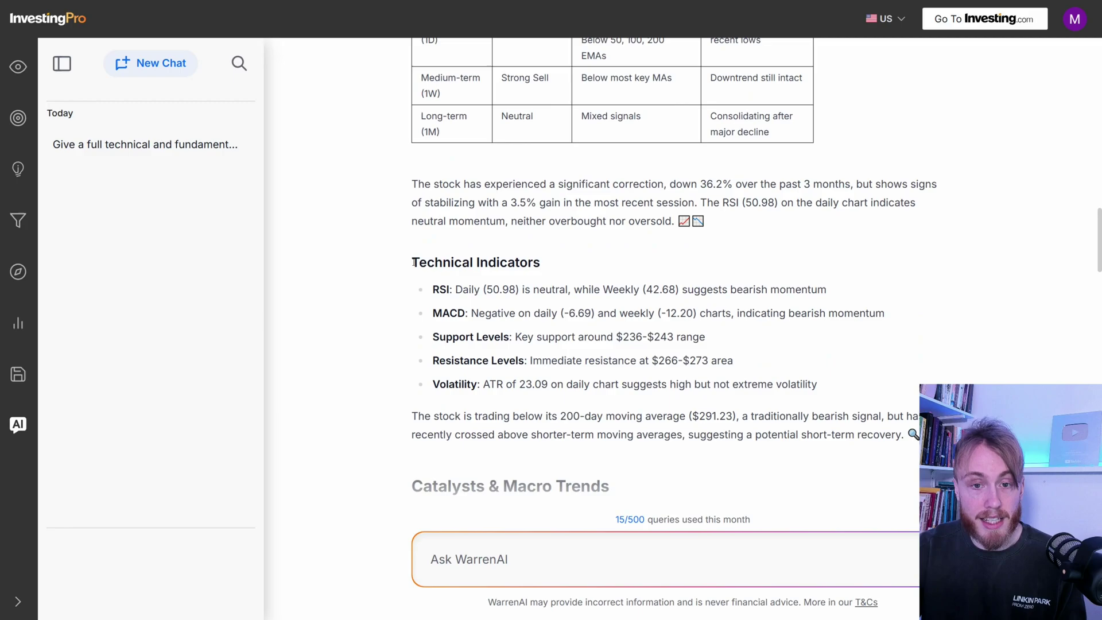
- Highlight the Technical Indicators heading and the RSI, MACD and Support Levels terms
drag(410, 262, 582, 272)
click(454, 300)
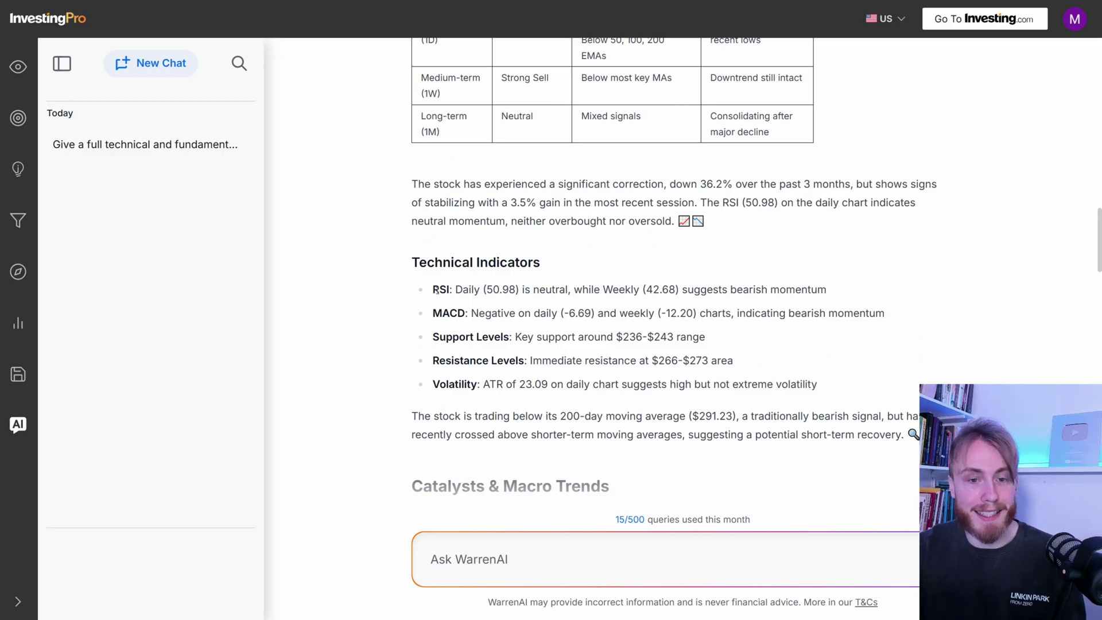
double_click(441, 289)
double_click(447, 313)
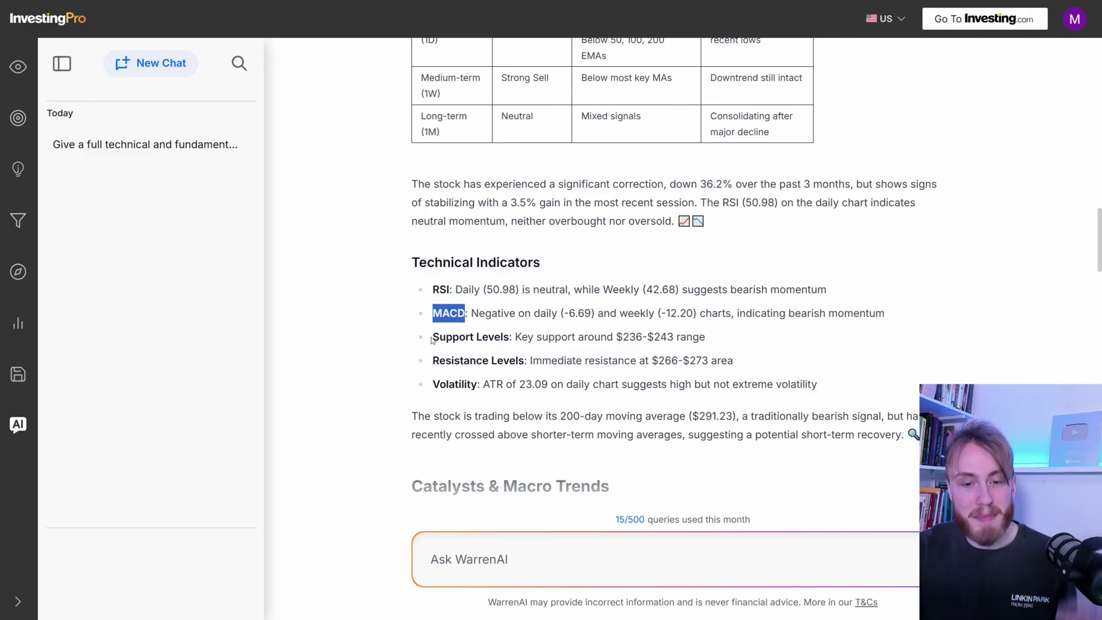
double_click(465, 337)
scroll(576, 310, down, 5)
scroll(577, 311, down, 5)
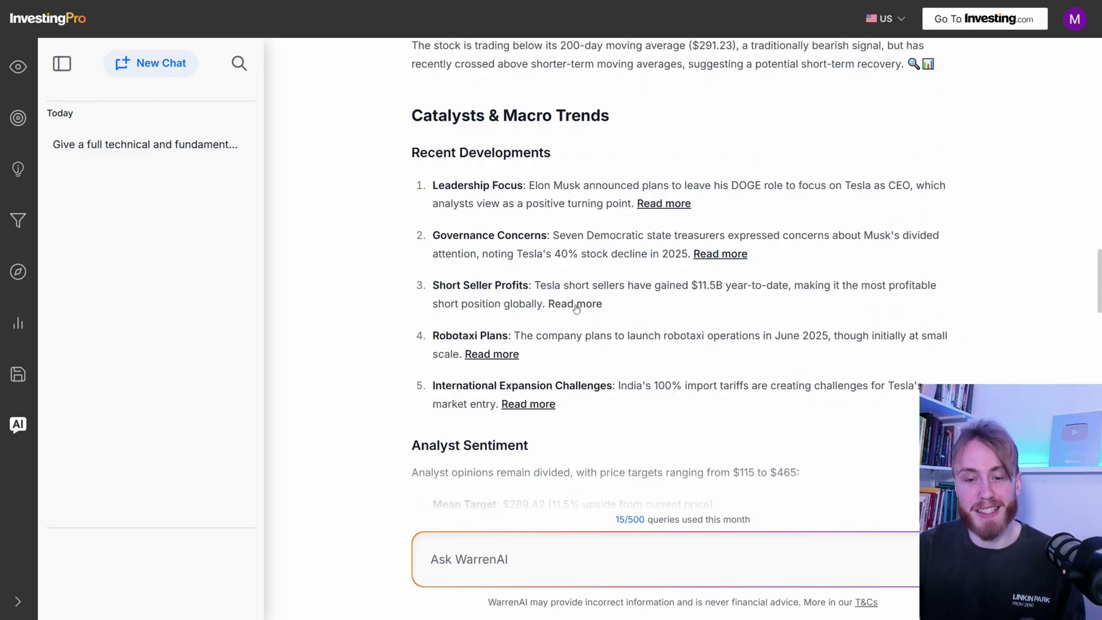
scroll(577, 308, down, 5)
scroll(574, 303, down, 5)
scroll(574, 303, down, 5)
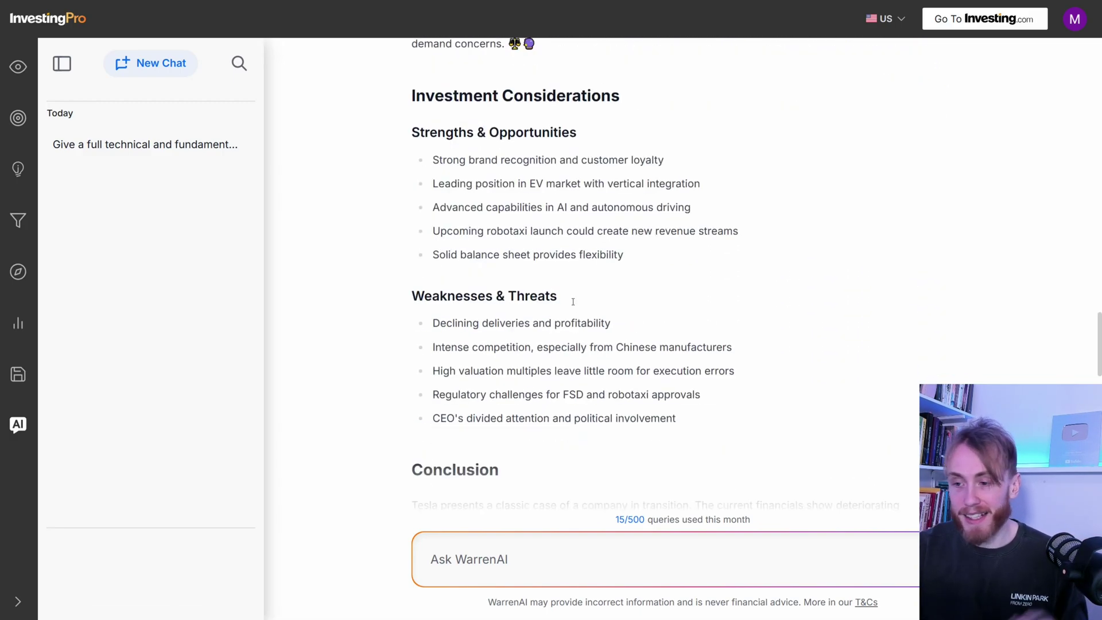
scroll(573, 303, down, 5)
scroll(577, 306, down, 5)
scroll(582, 305, up, 1)
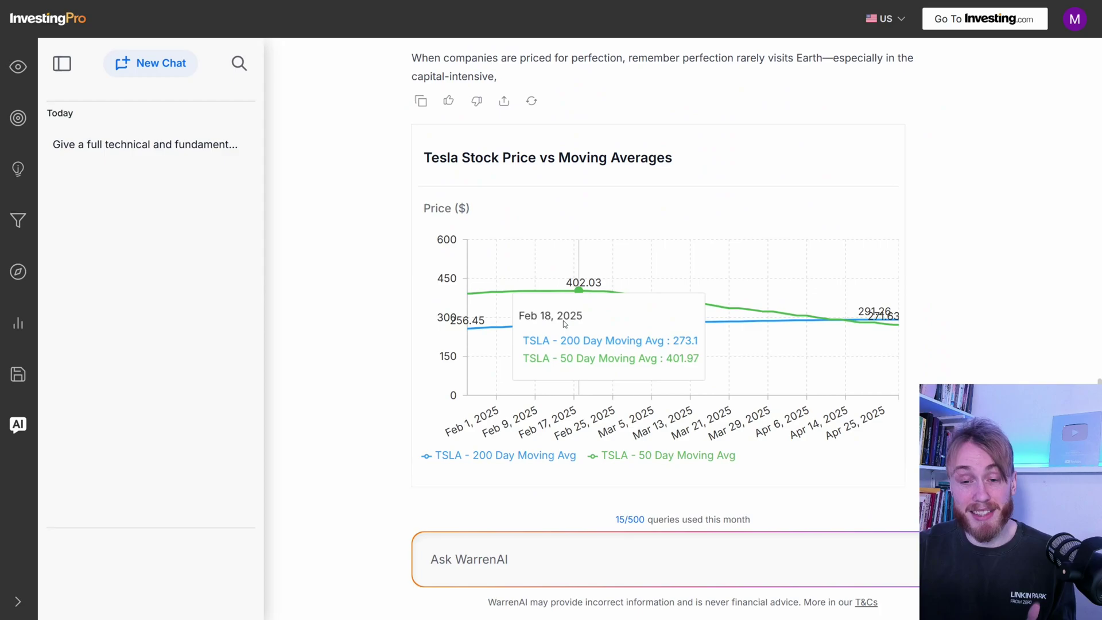
scroll(551, 325, down, 4)
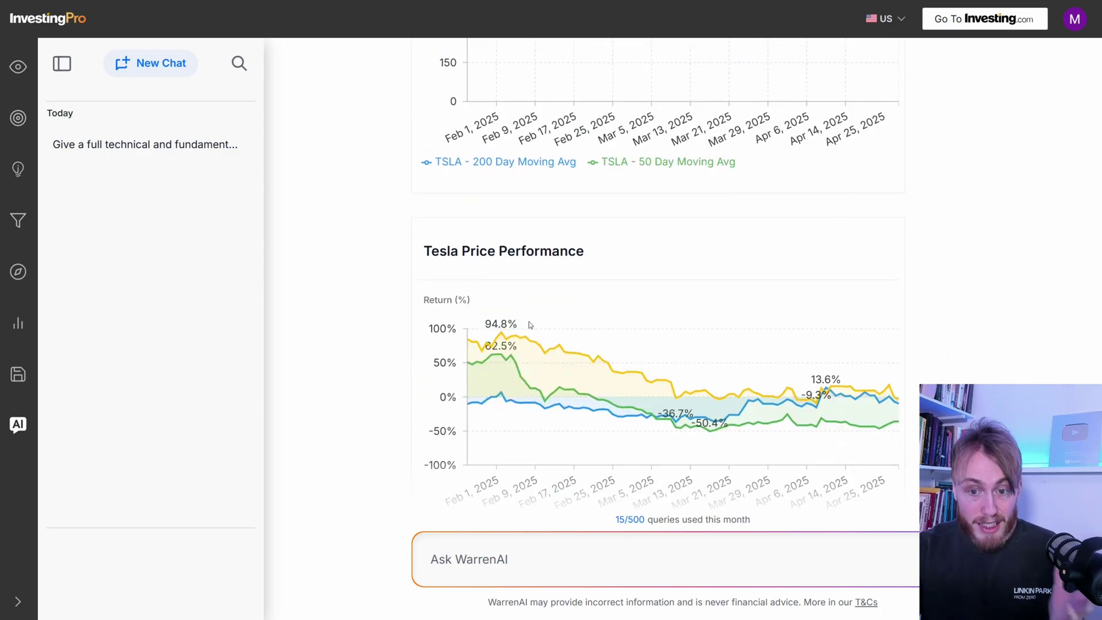
scroll(775, 362, down, 3)
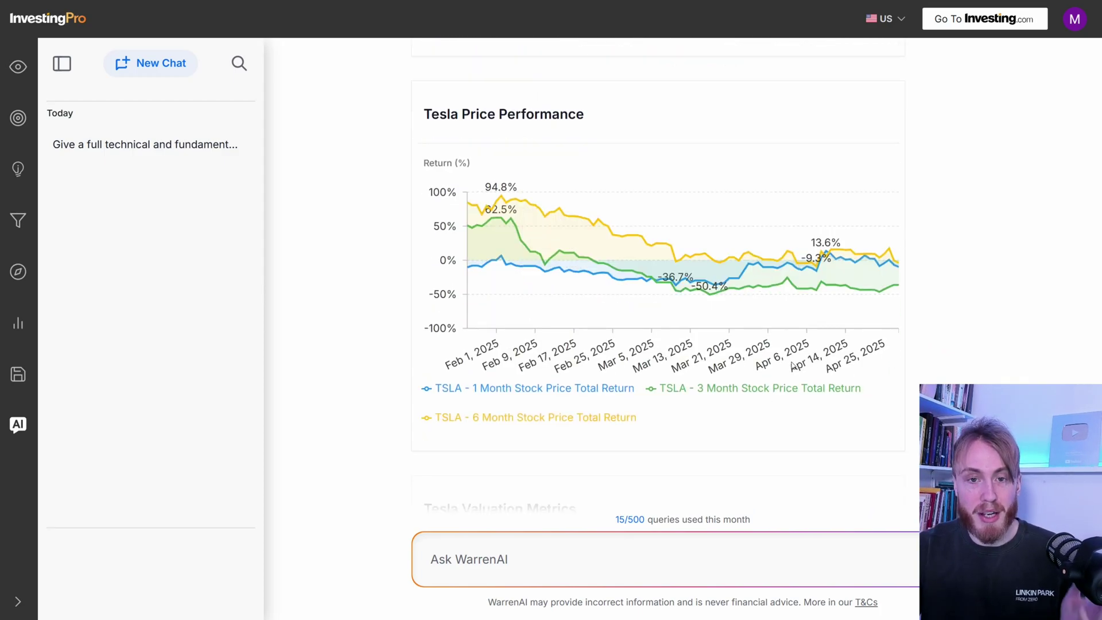
scroll(844, 299, down, 4)
scroll(854, 316, down, 3)
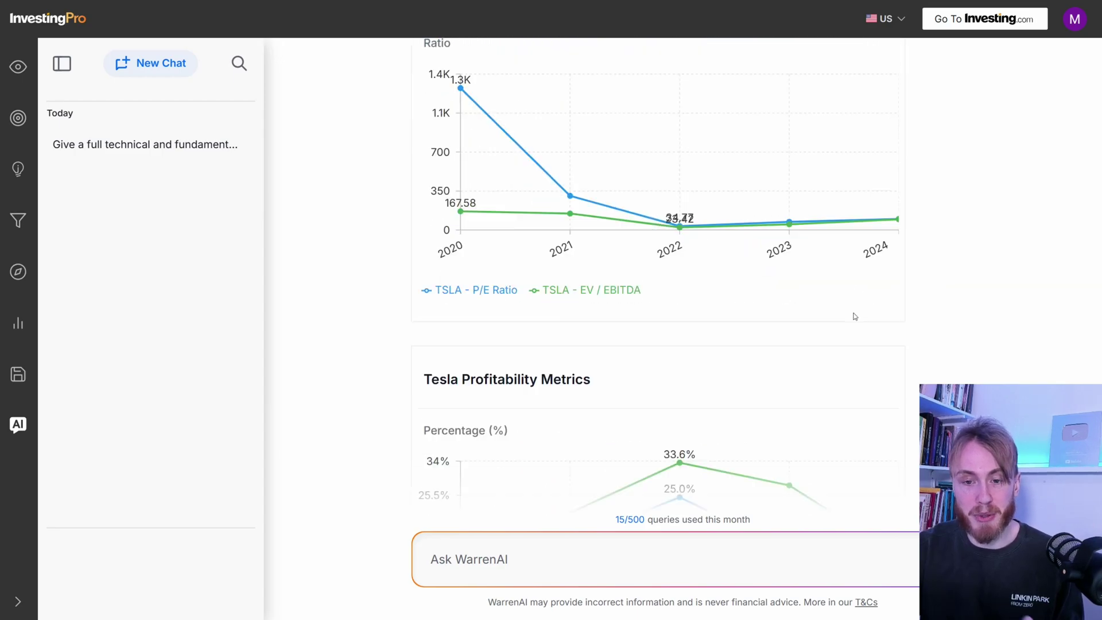
scroll(855, 315, down, 3)
scroll(848, 320, down, 2)
scroll(848, 319, down, 4)
scroll(850, 320, down, 4)
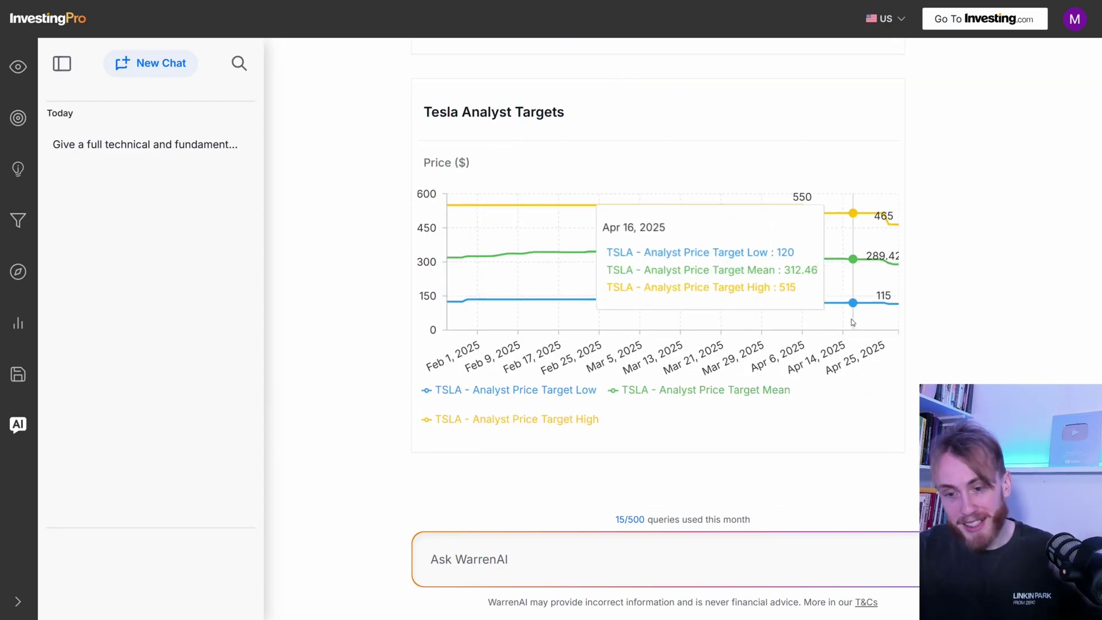
scroll(920, 347, up, 4)
scroll(919, 348, up, 4)
scroll(953, 353, up, 4)
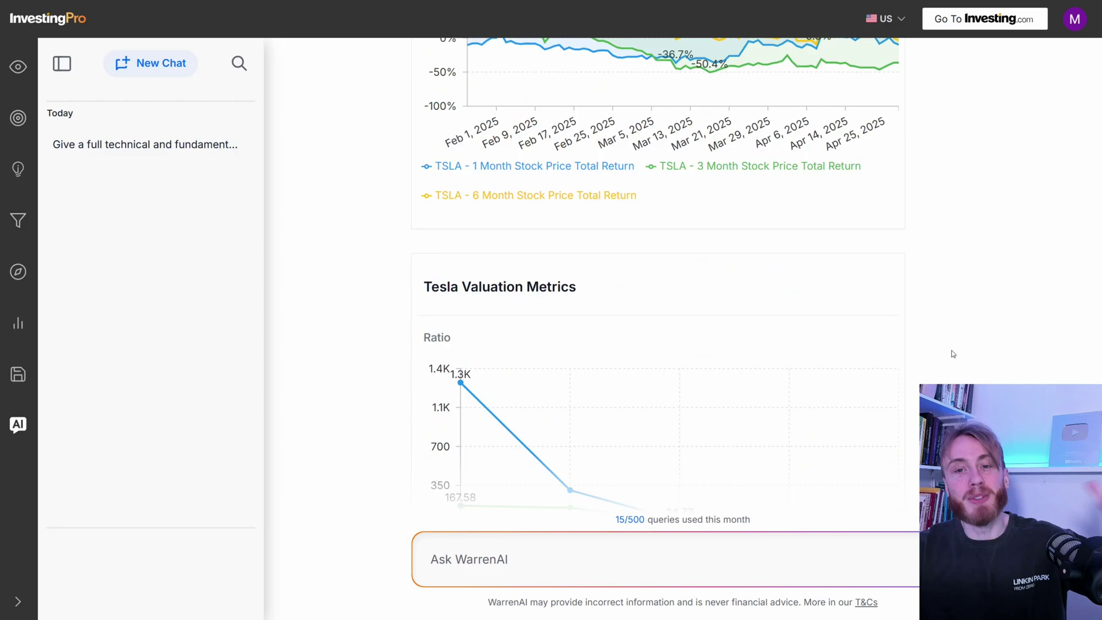
scroll(952, 353, up, 4)
scroll(952, 353, up, 4)
scroll(952, 353, up, 6)
scroll(952, 353, down, 10)
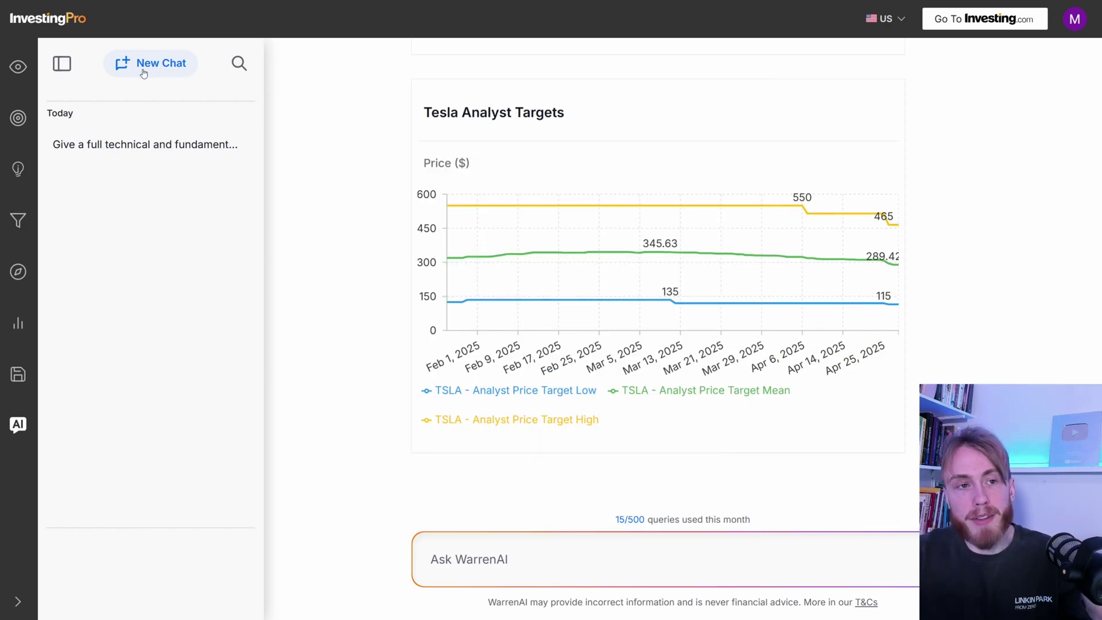
- In a fresh chat, submit the Bitcoin analysis prompt after fixing the misspelled 'context'
click(145, 70)
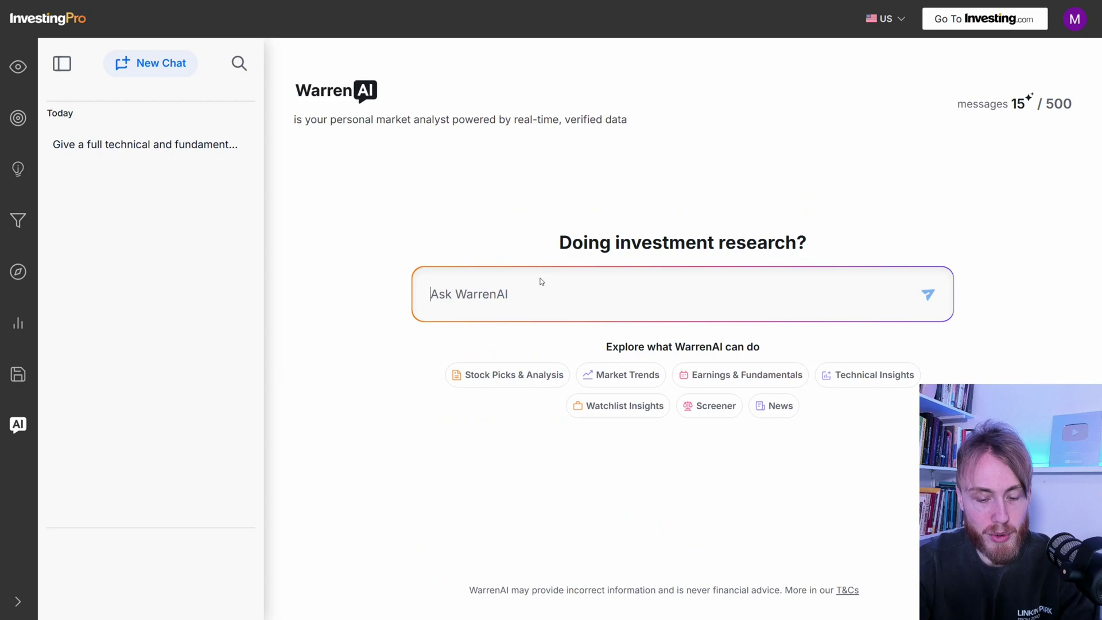
text(Analyz)
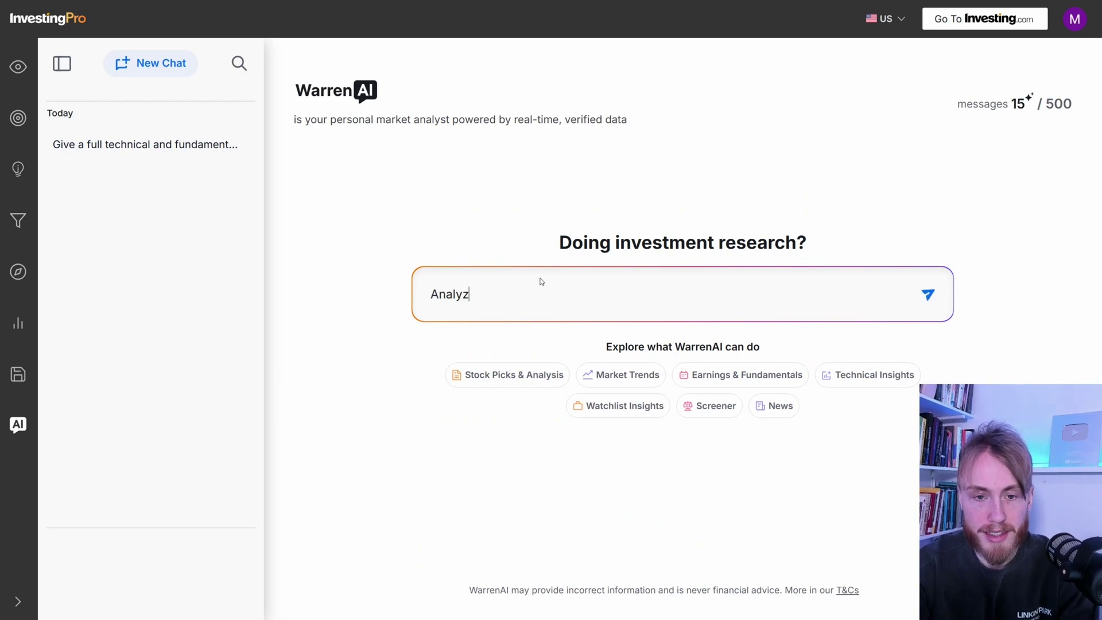
text(e Bitcoin like a)
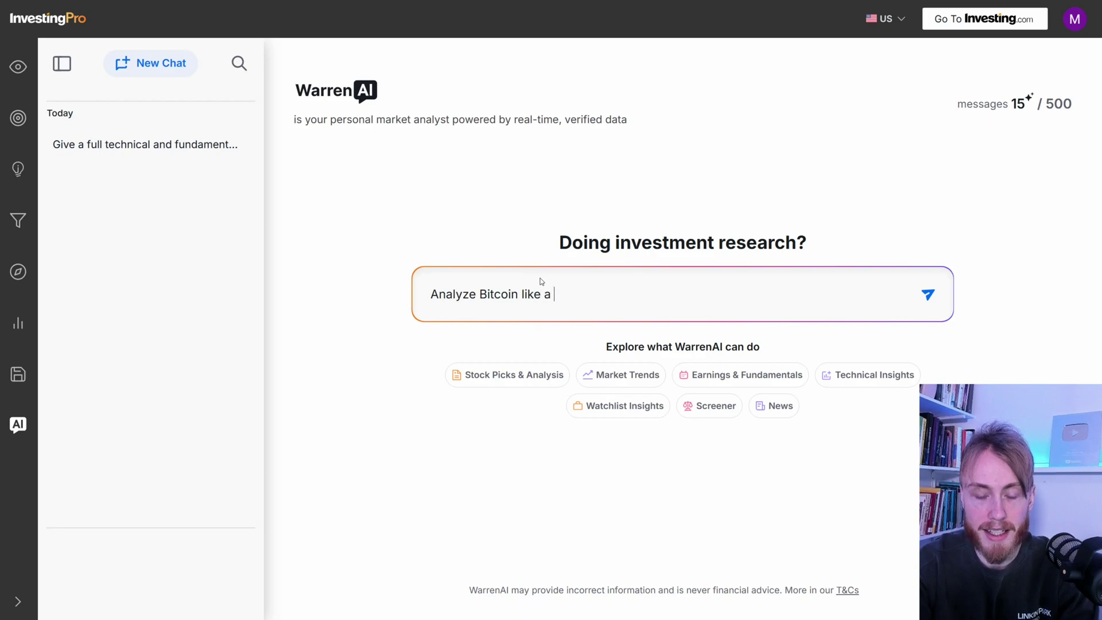
text(professional.)
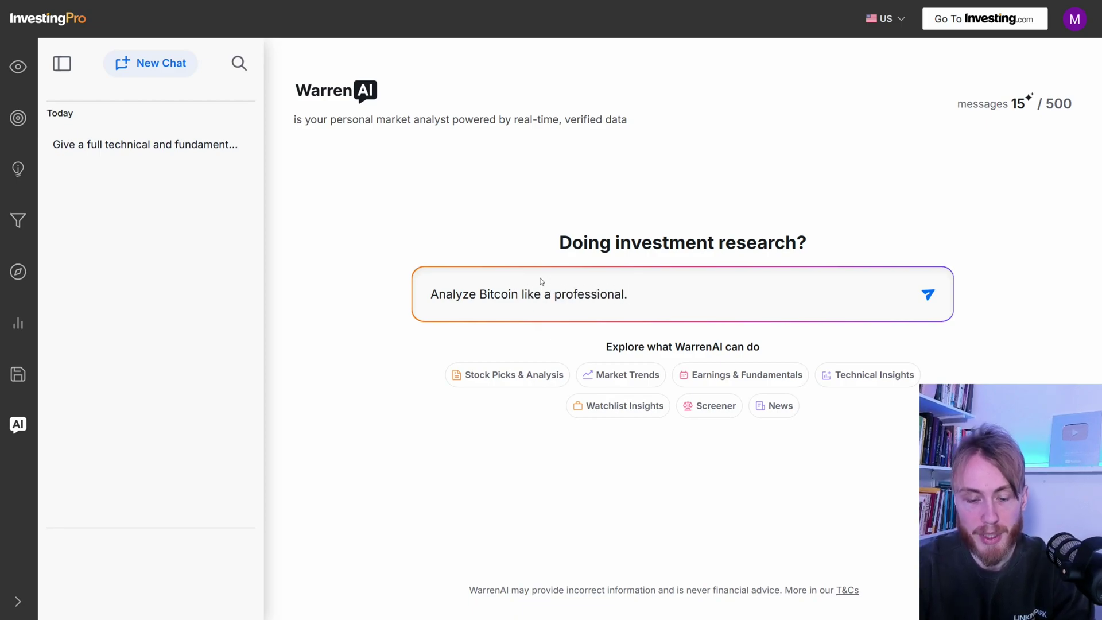
text(tech)
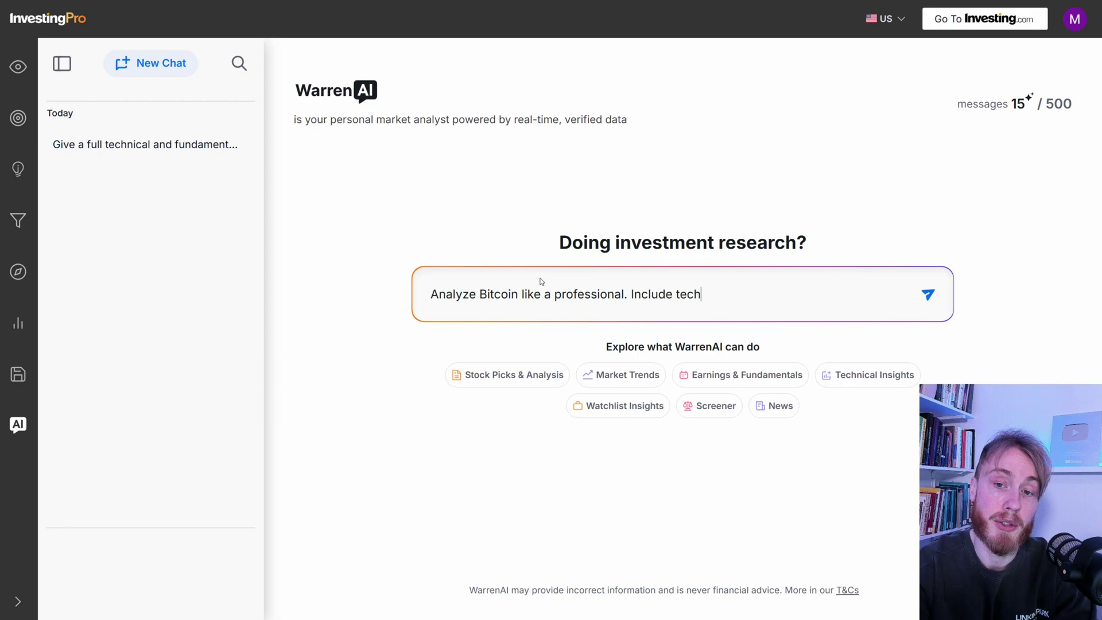
text(nical analysis and on-chain metrics.)
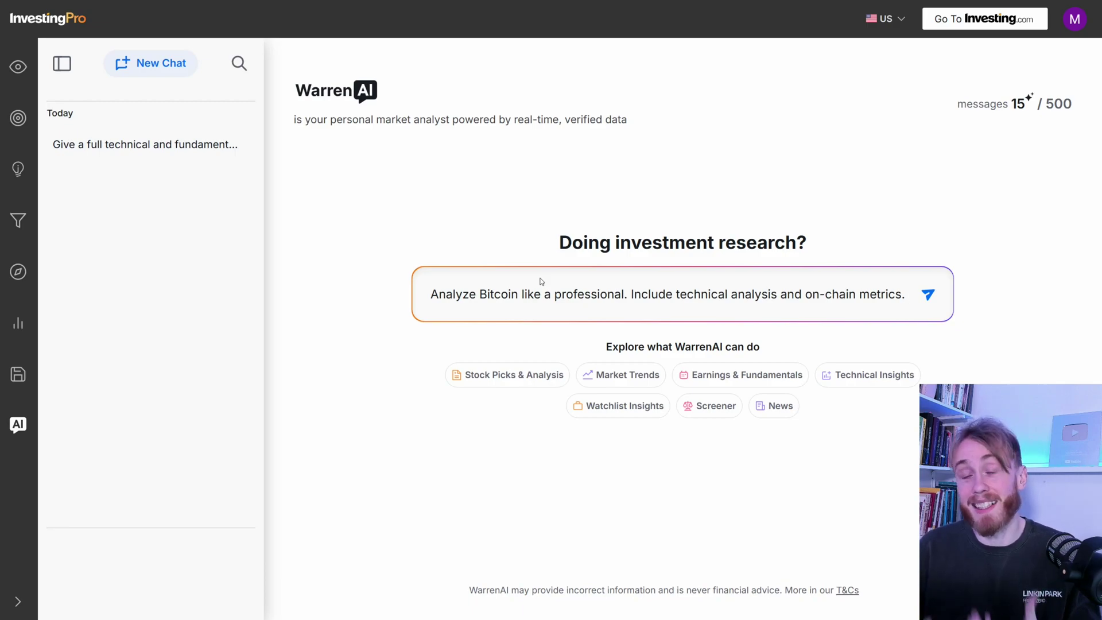
text(Lets a)
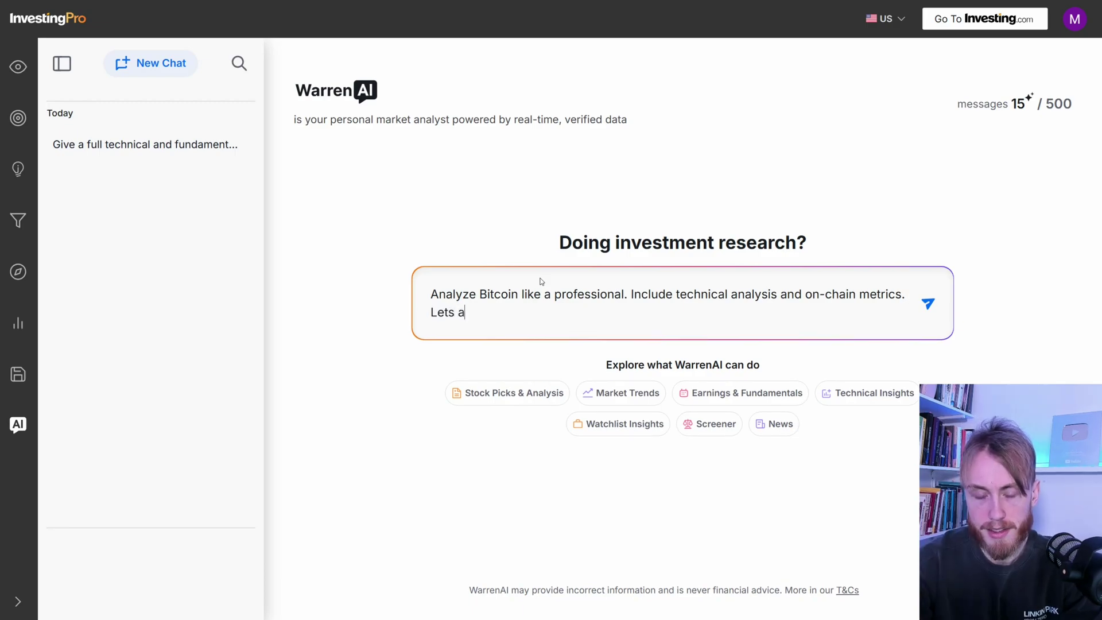
text(lso include some )
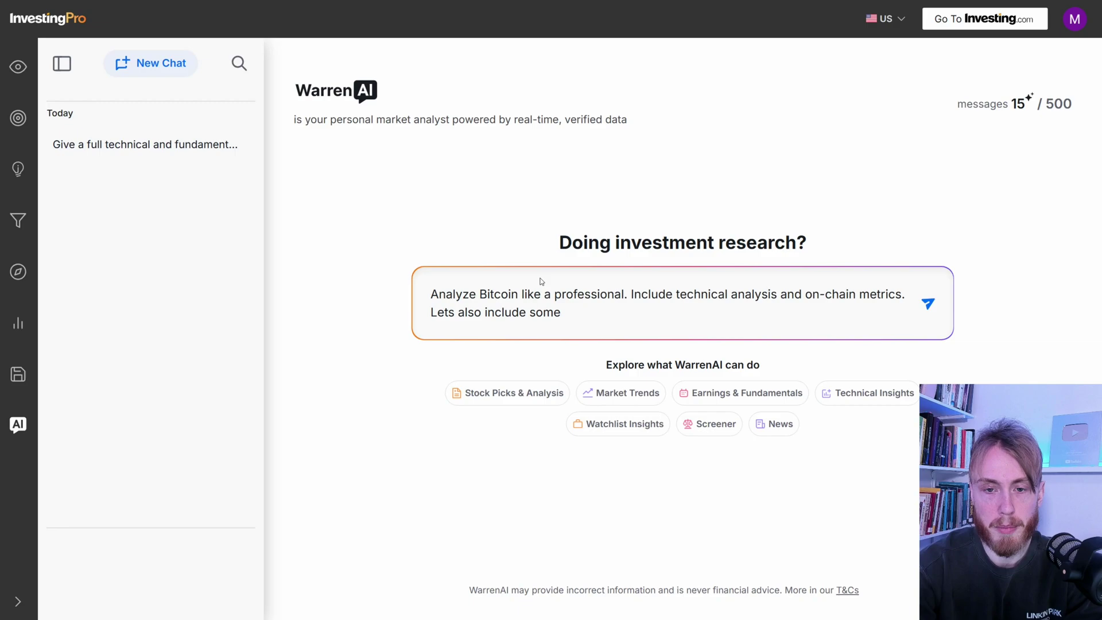
text(macroeconom)
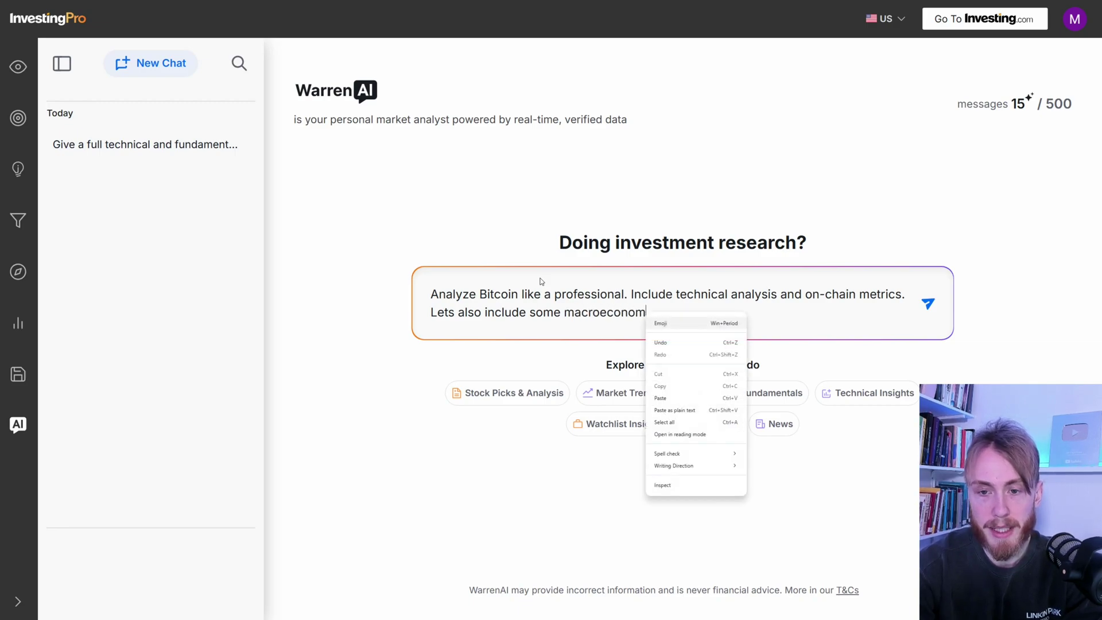
text(ic contet)
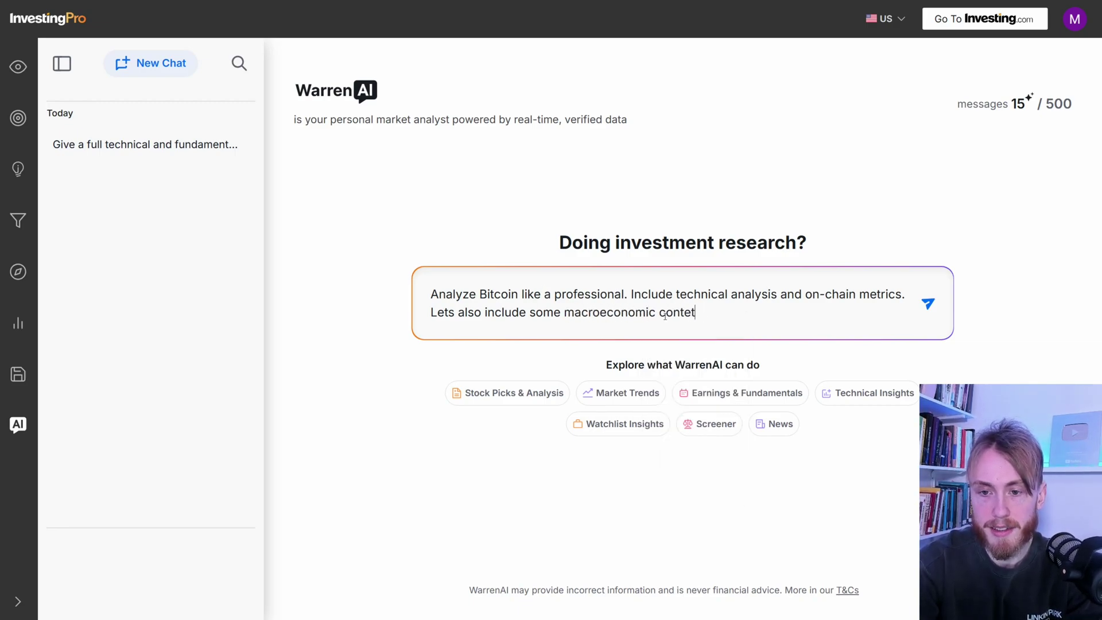
key(BackSpace)
text(xt)
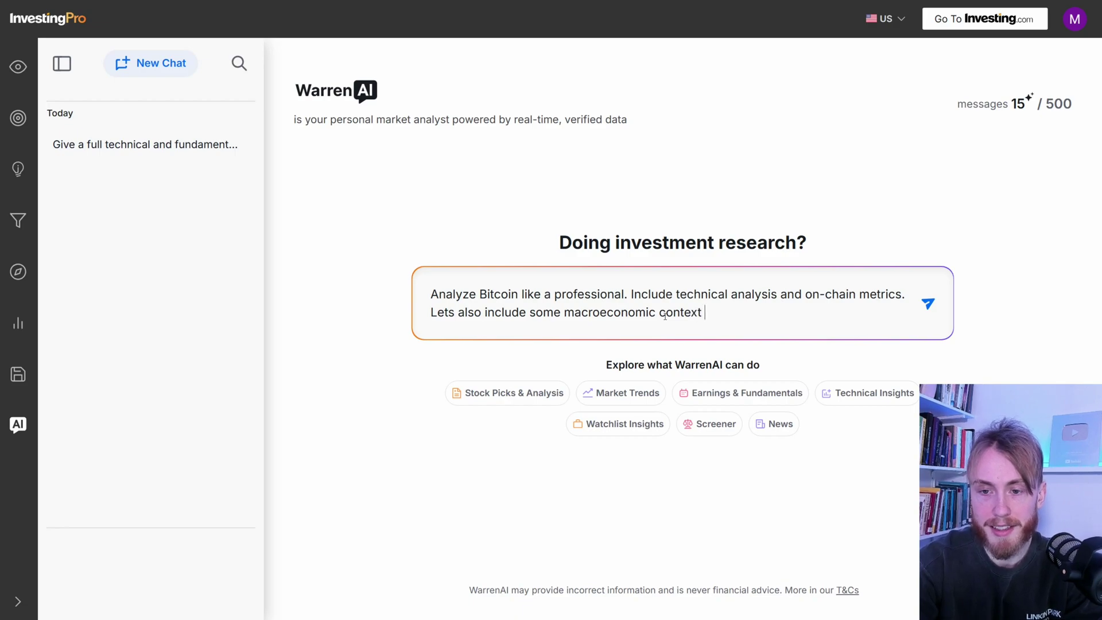
text( and investor sentiment.)
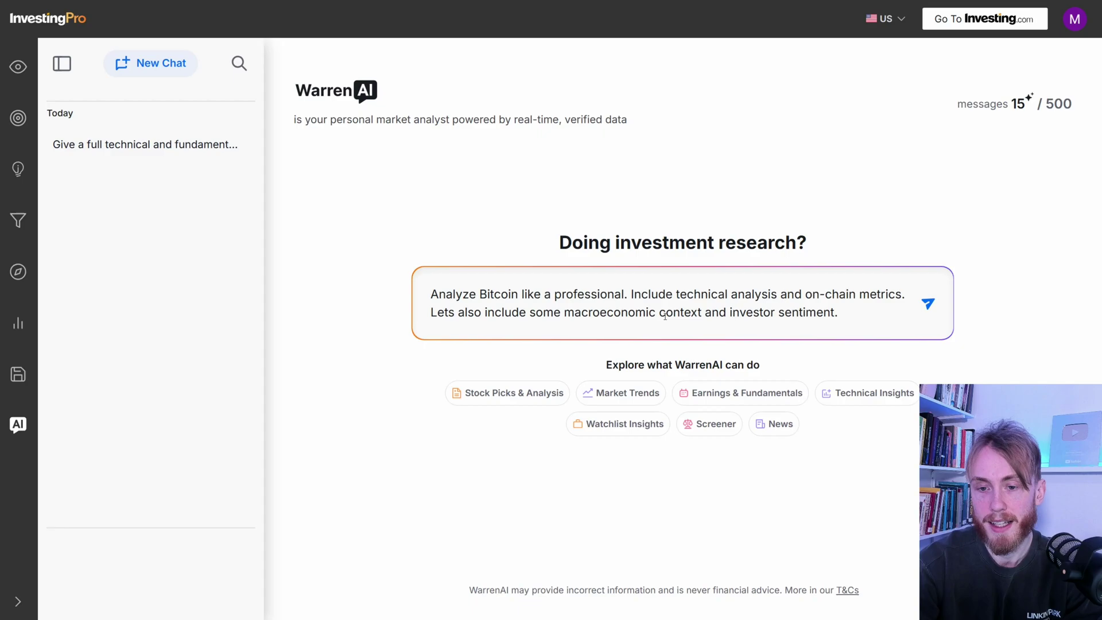
key(Return)
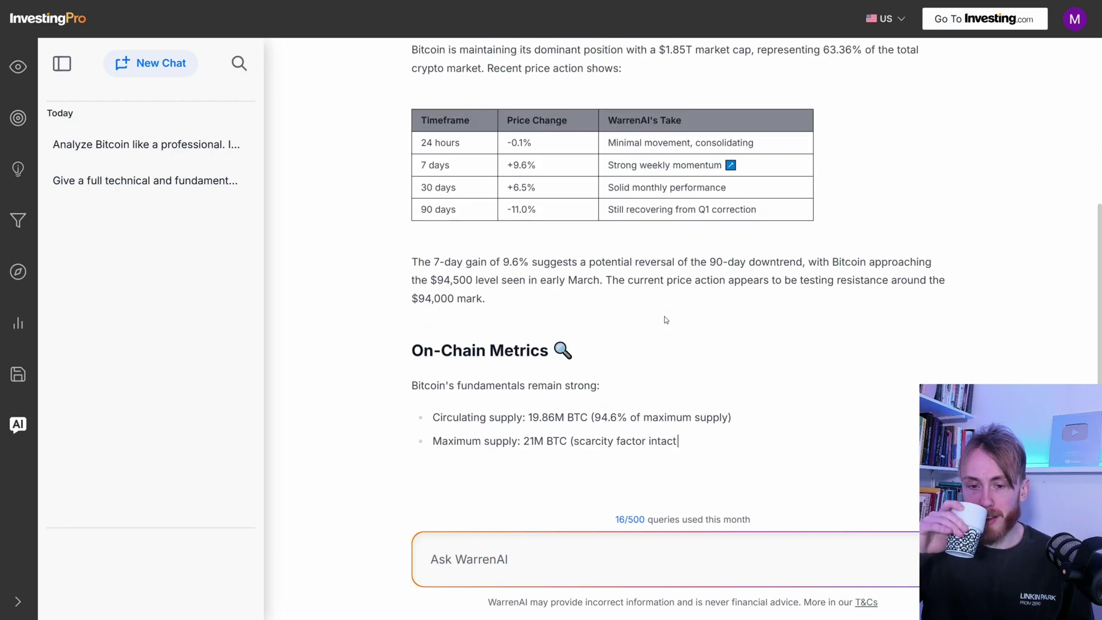
scroll(664, 319, up, 5)
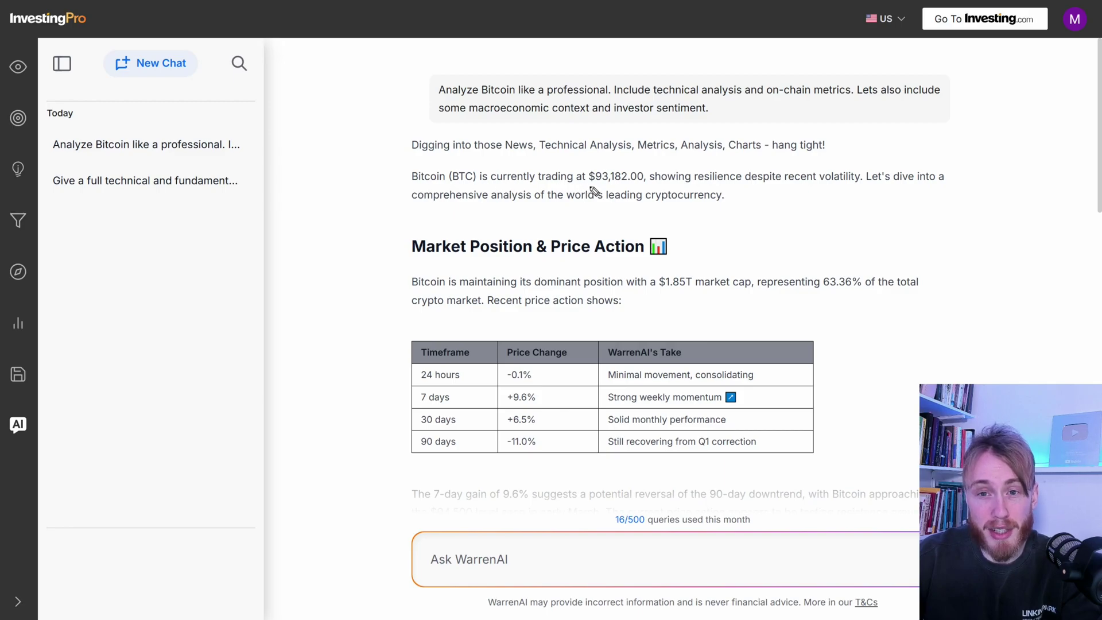
- Underline Bitcoin's $93,182.00 current price in red, then select the price figure
drag(589, 187, 637, 189)
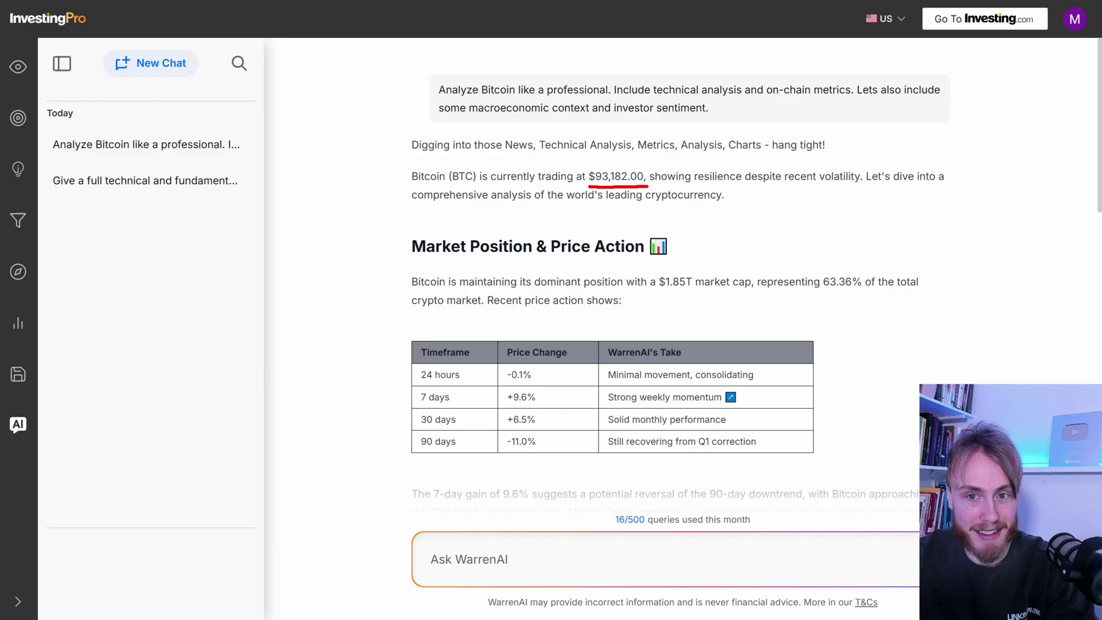
drag(593, 175, 645, 176)
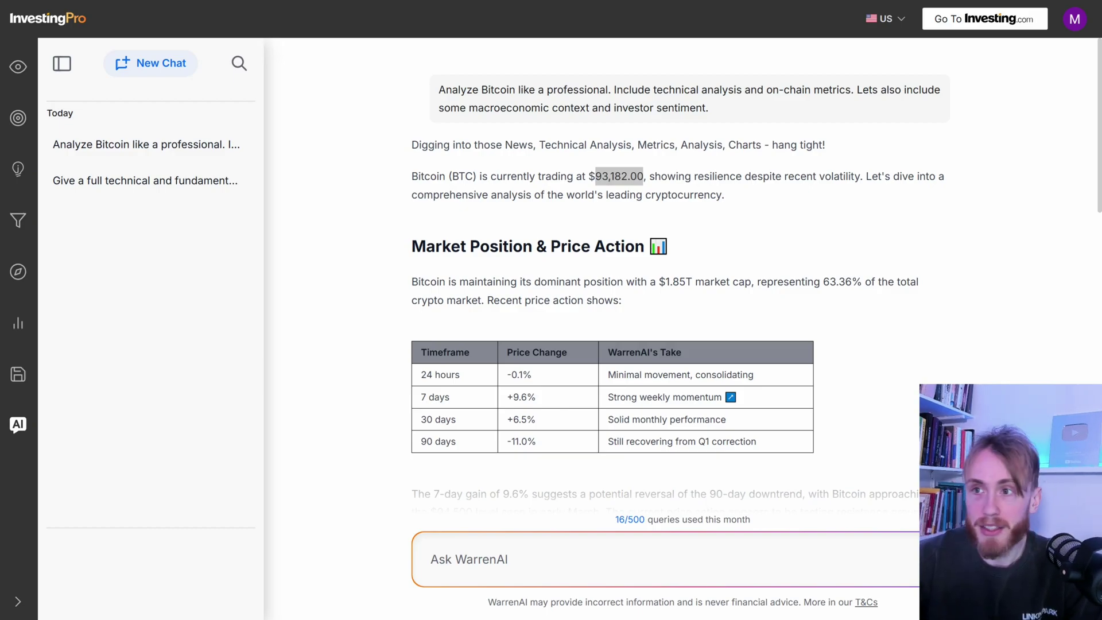
- Underline the Market Position & Price Action and On-Chain Metrics headings and Bitcoin's fundamentals, then clear them
click(648, 229)
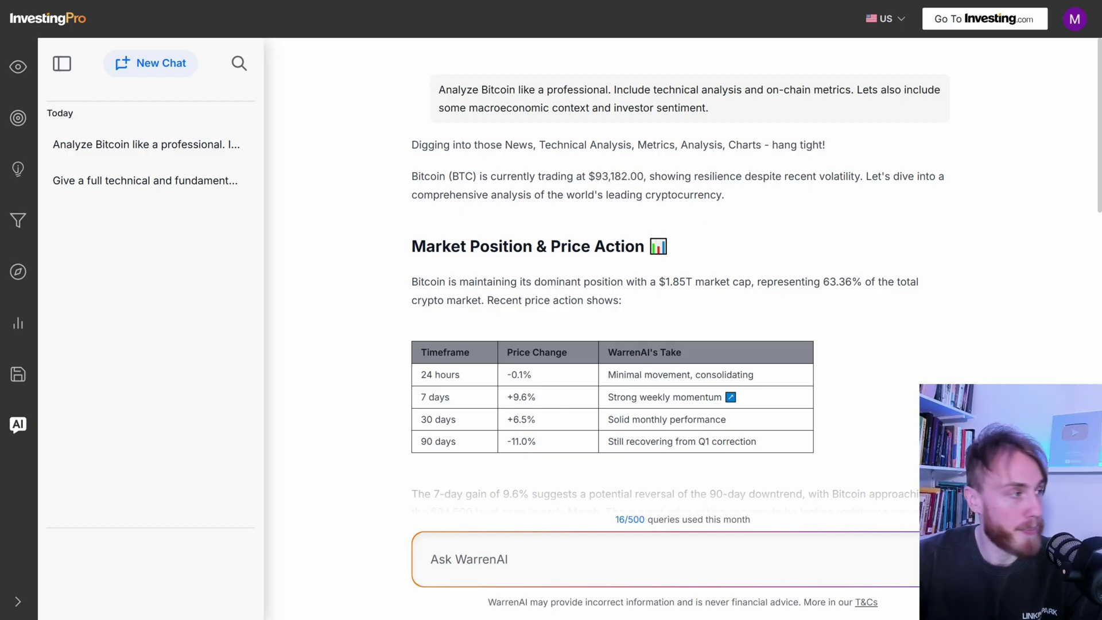
scroll(793, 317, down, 3)
scroll(793, 318, down, 3)
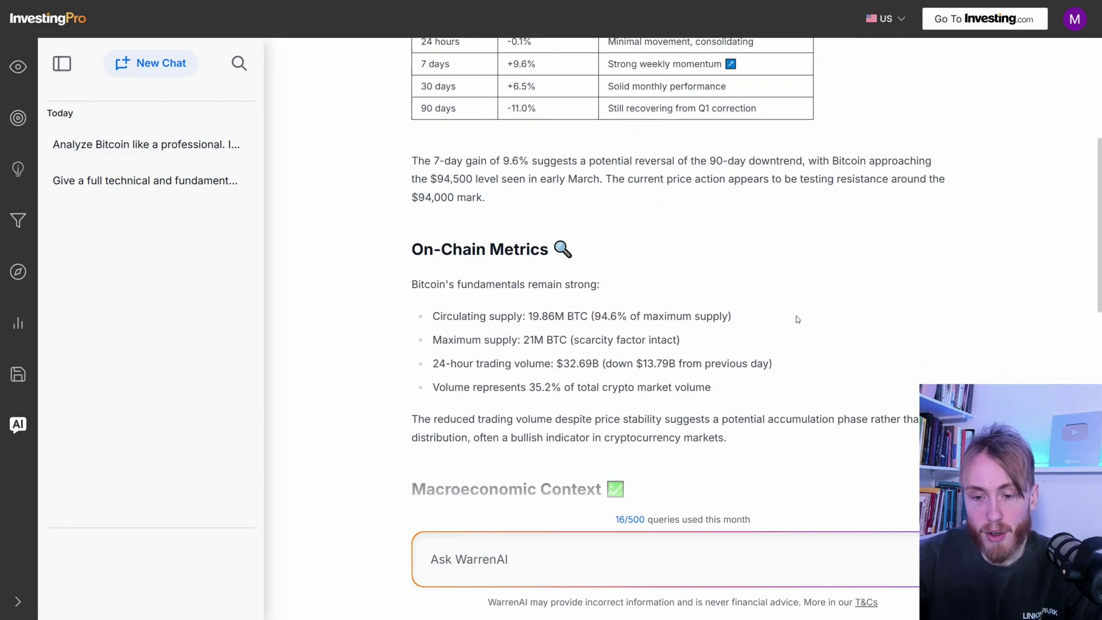
scroll(793, 317, down, 3)
scroll(792, 316, down, 5)
scroll(793, 317, up, 4)
scroll(758, 310, up, 6)
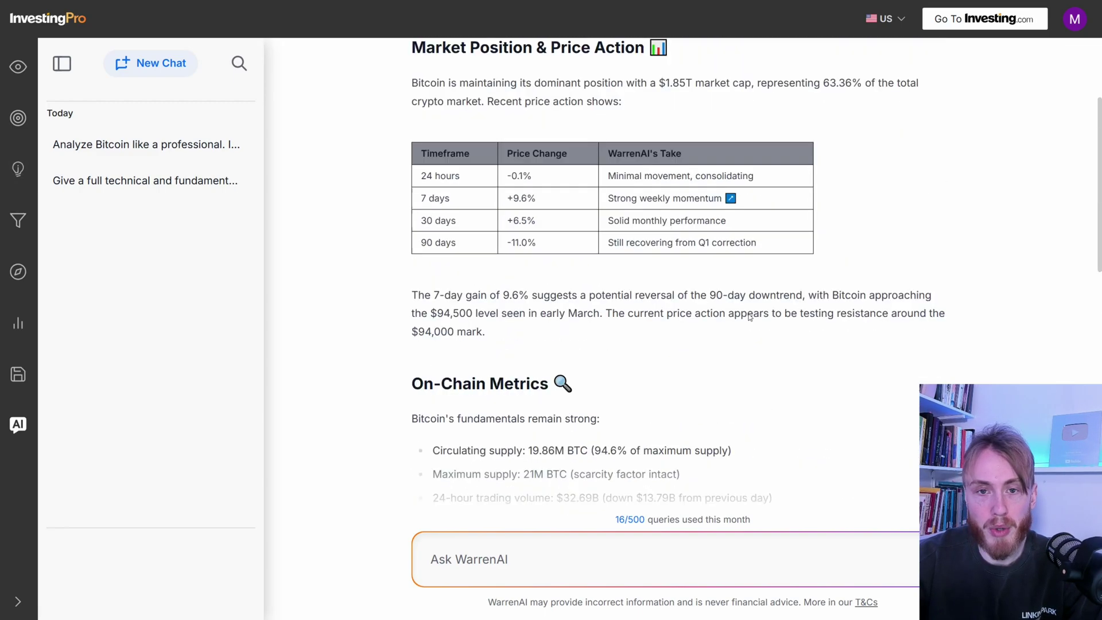
scroll(733, 308, up, 4)
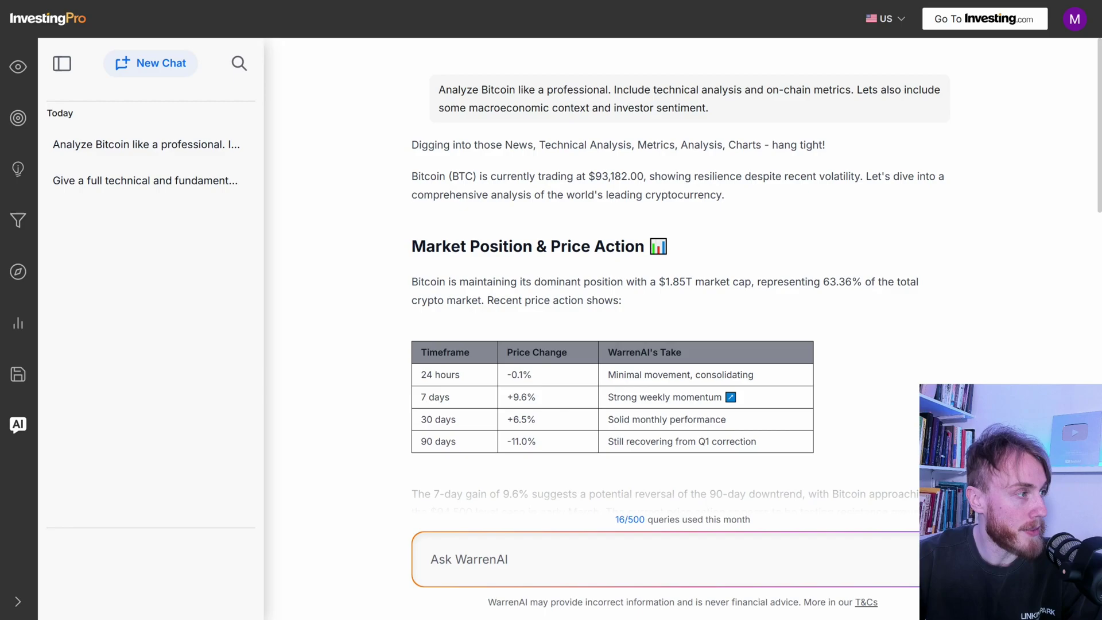
drag(409, 271, 753, 267)
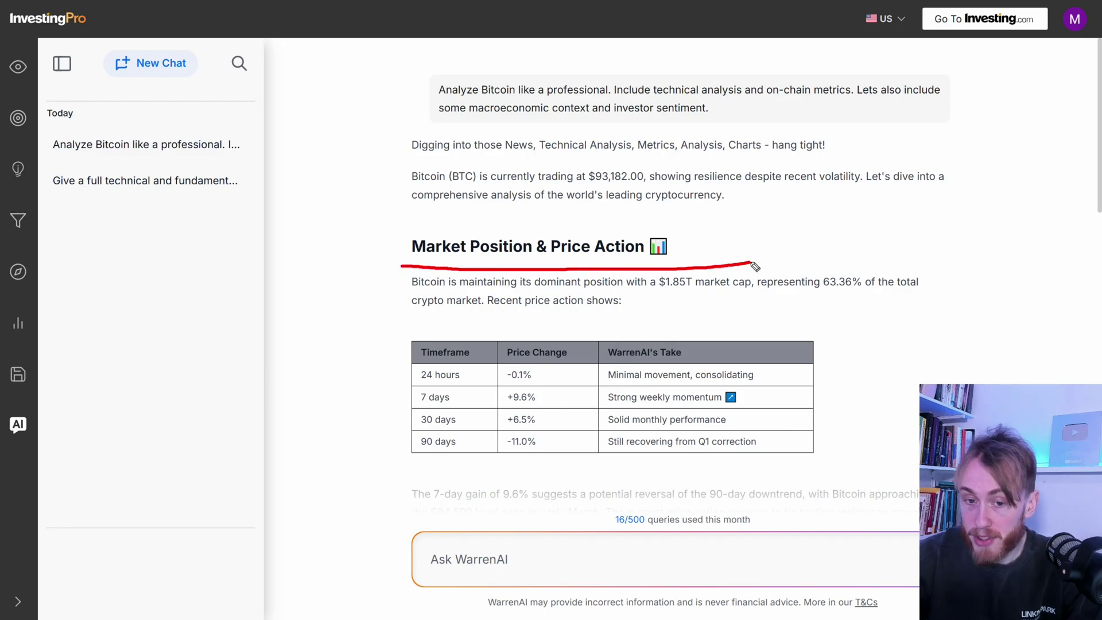
scroll(557, 243, down, 1)
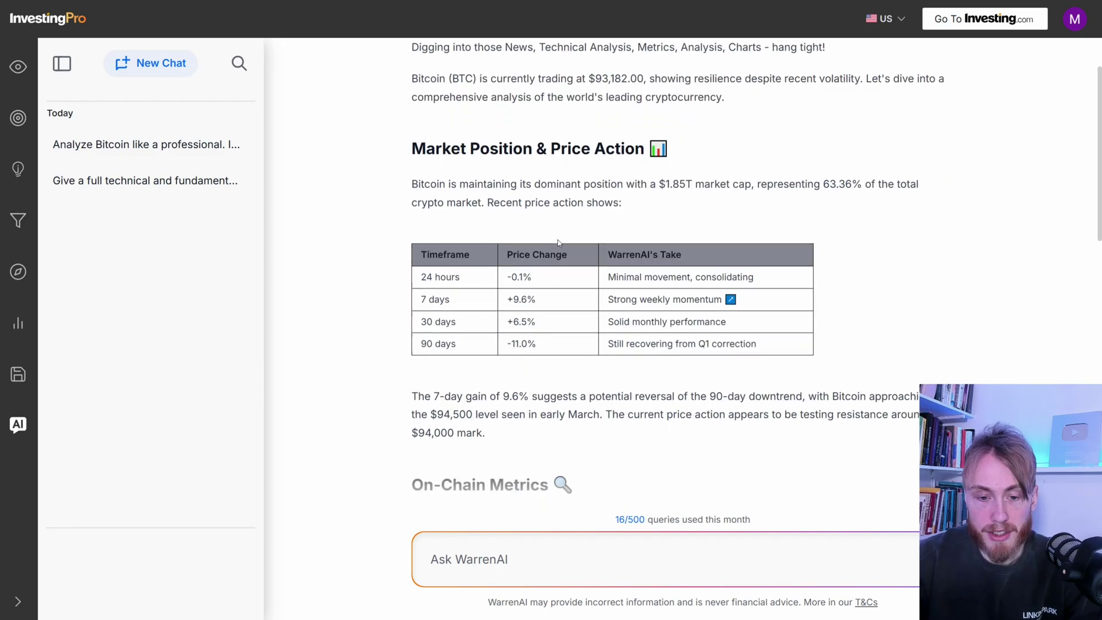
scroll(557, 243, down, 3)
scroll(558, 243, down, 2)
scroll(558, 243, down, 1)
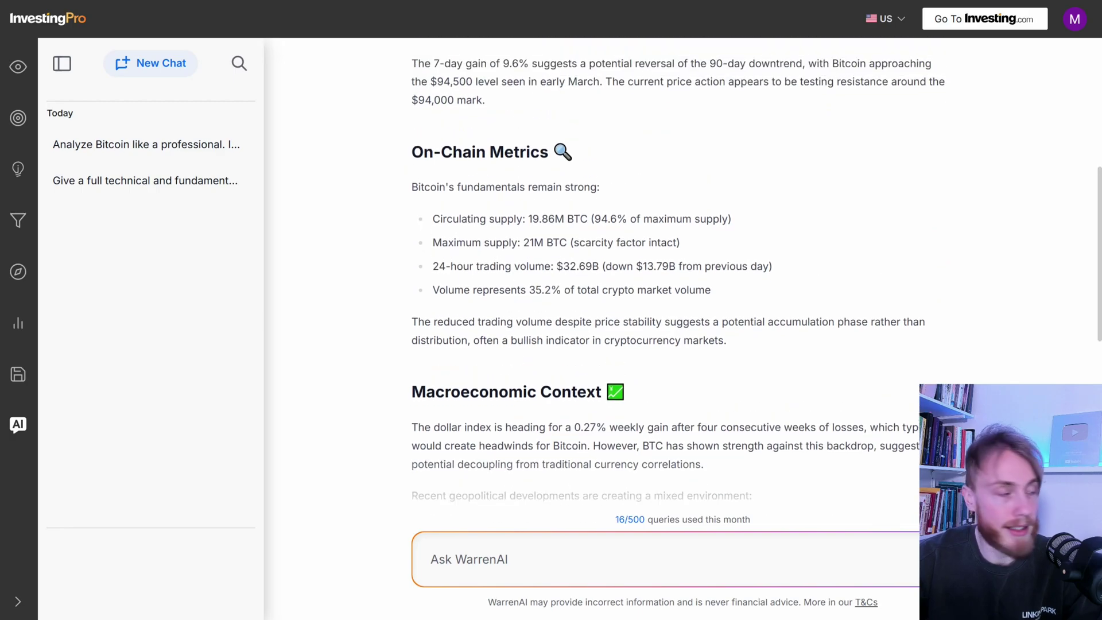
drag(412, 171, 722, 171)
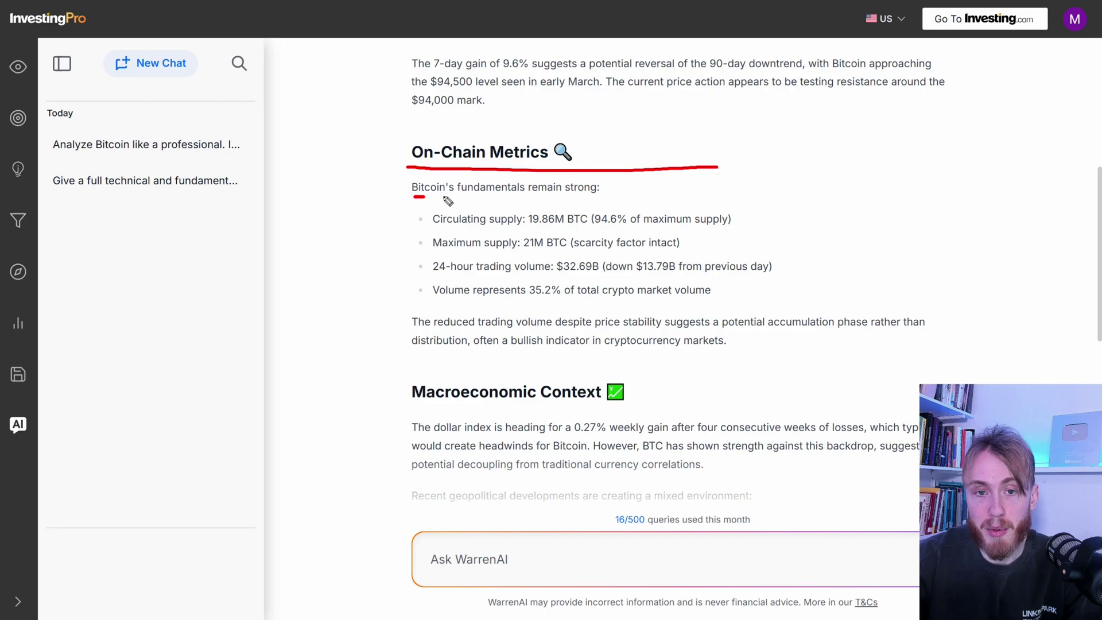
drag(414, 197, 526, 199)
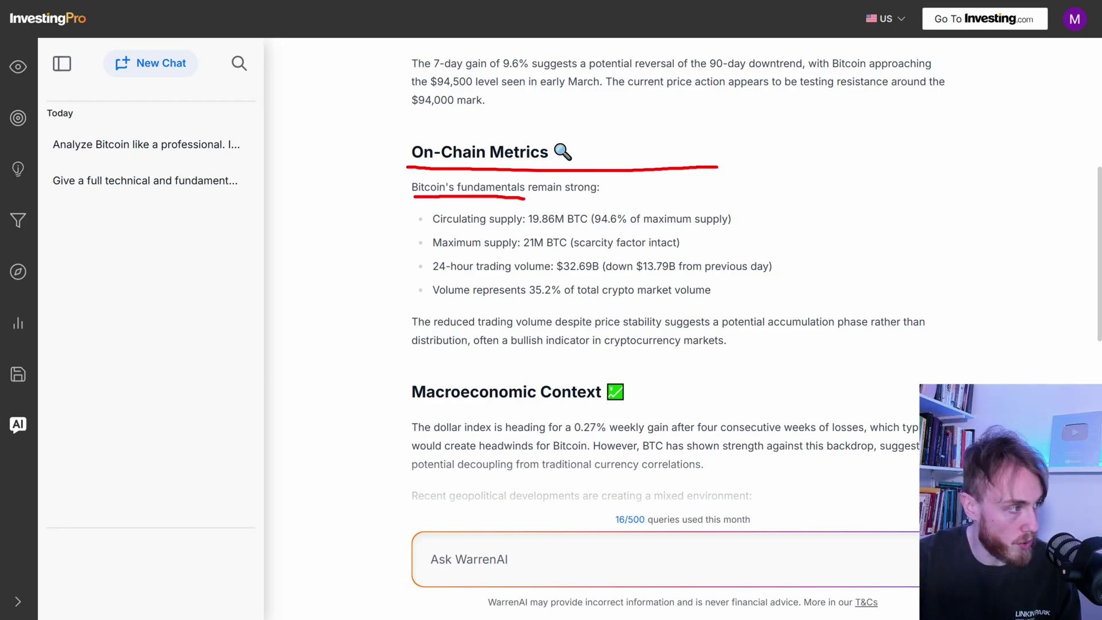
key(Escape)
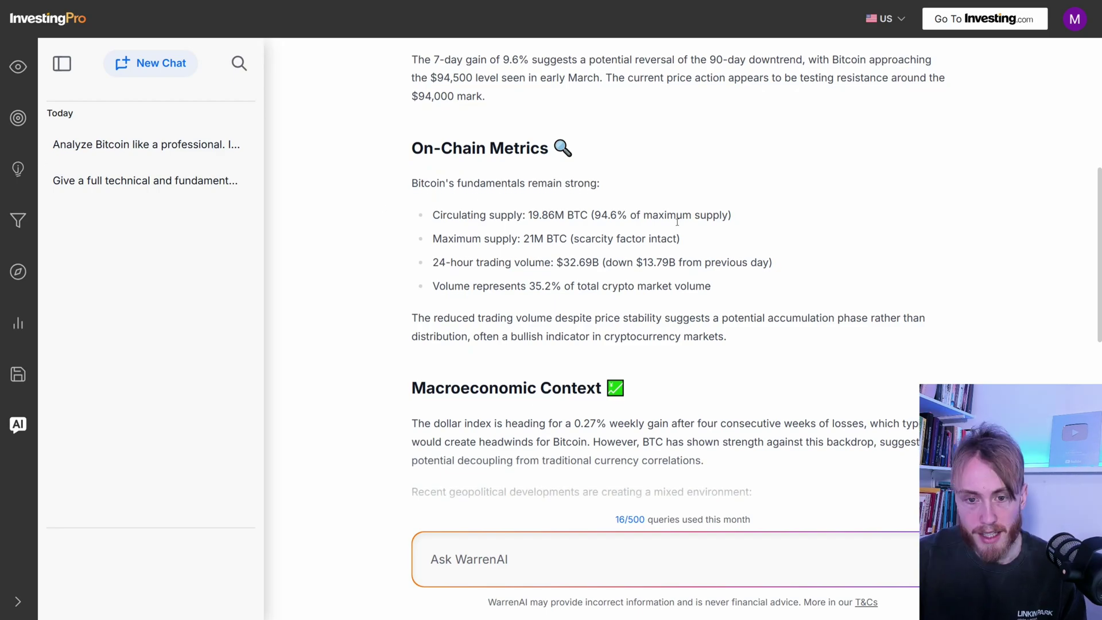
scroll(680, 224, down, 3)
scroll(680, 224, down, 2)
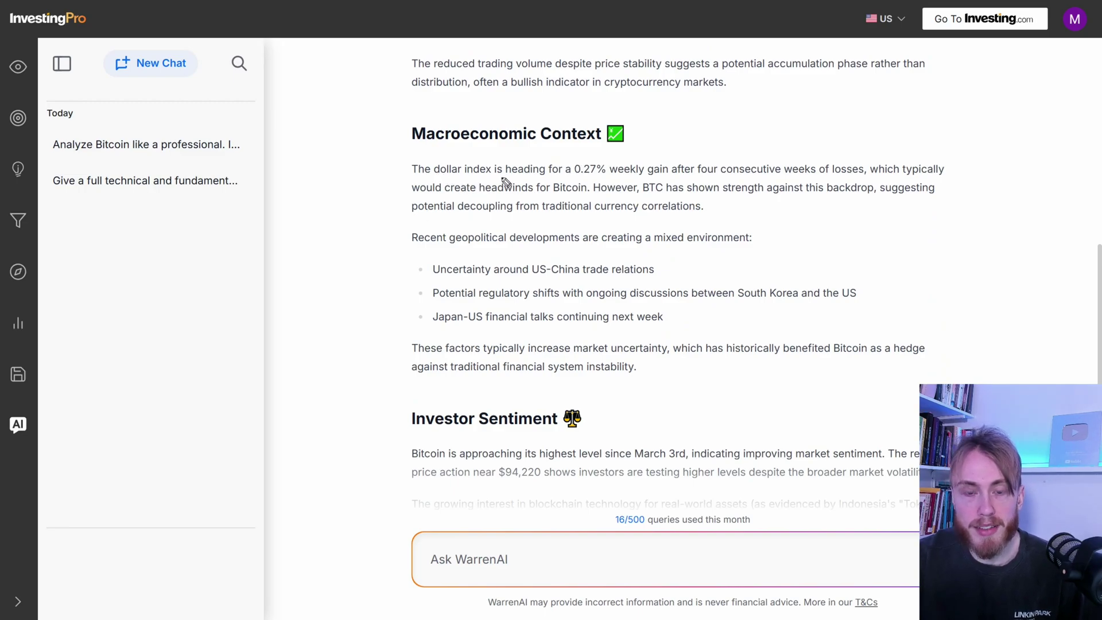
- Underline the 0.27% dollar index gain, consecutive weekly losses, geopolitical developments and US-China trade uncertainty
drag(573, 176, 608, 176)
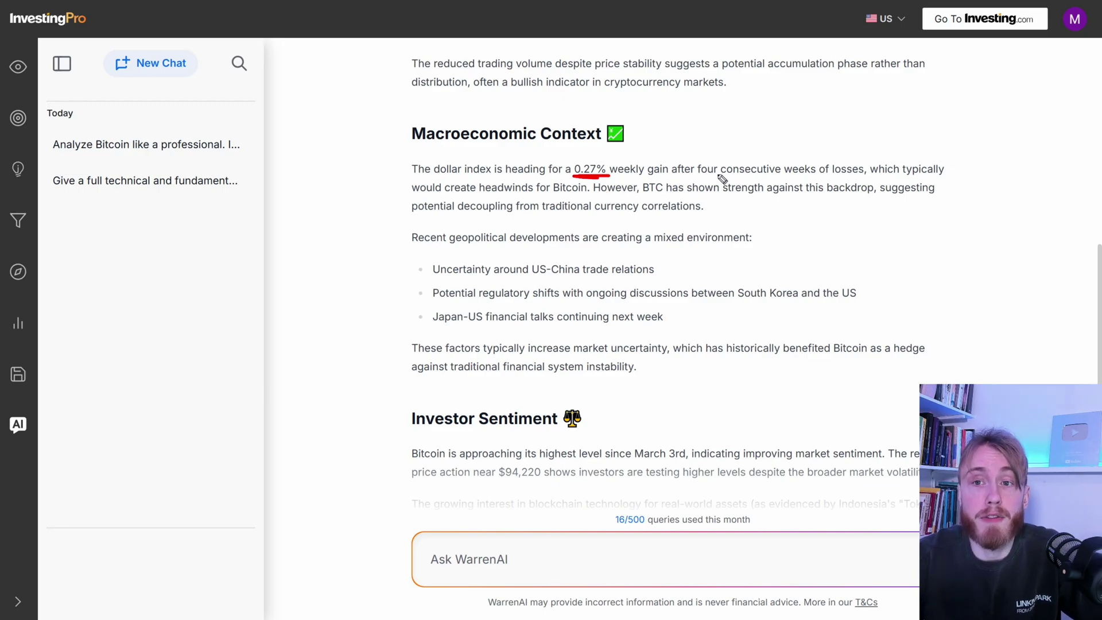
drag(723, 176, 876, 181)
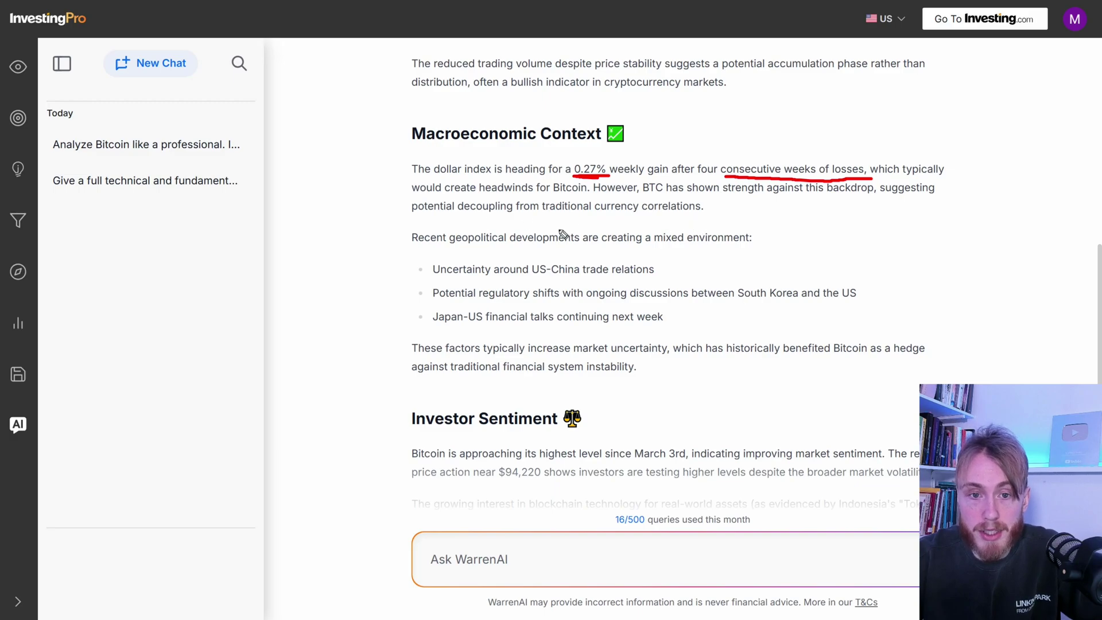
drag(414, 250, 768, 248)
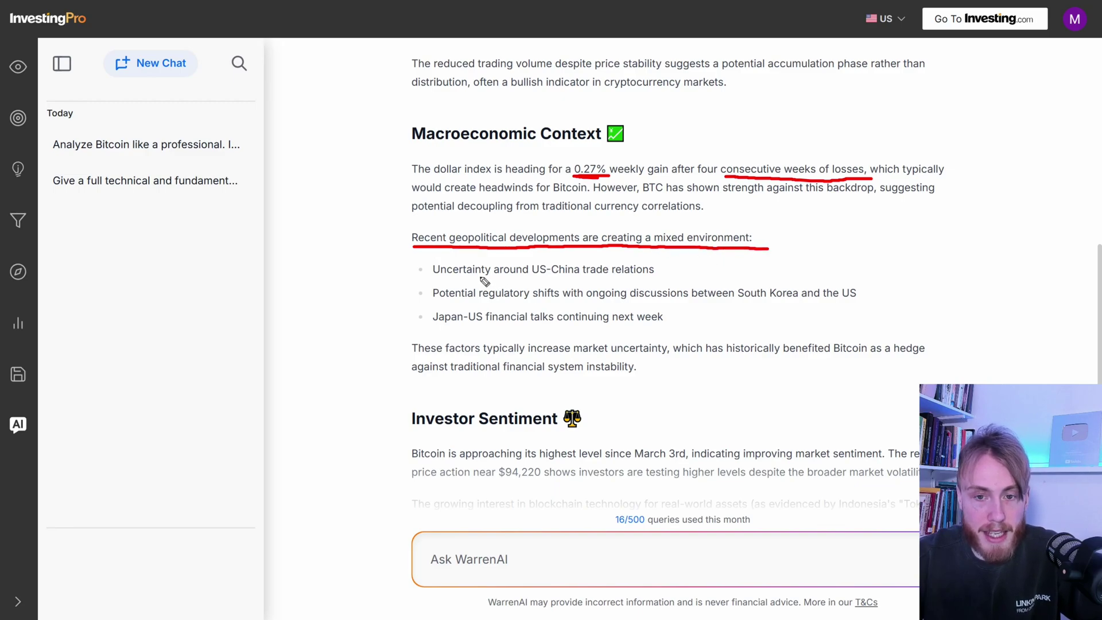
drag(434, 281, 669, 286)
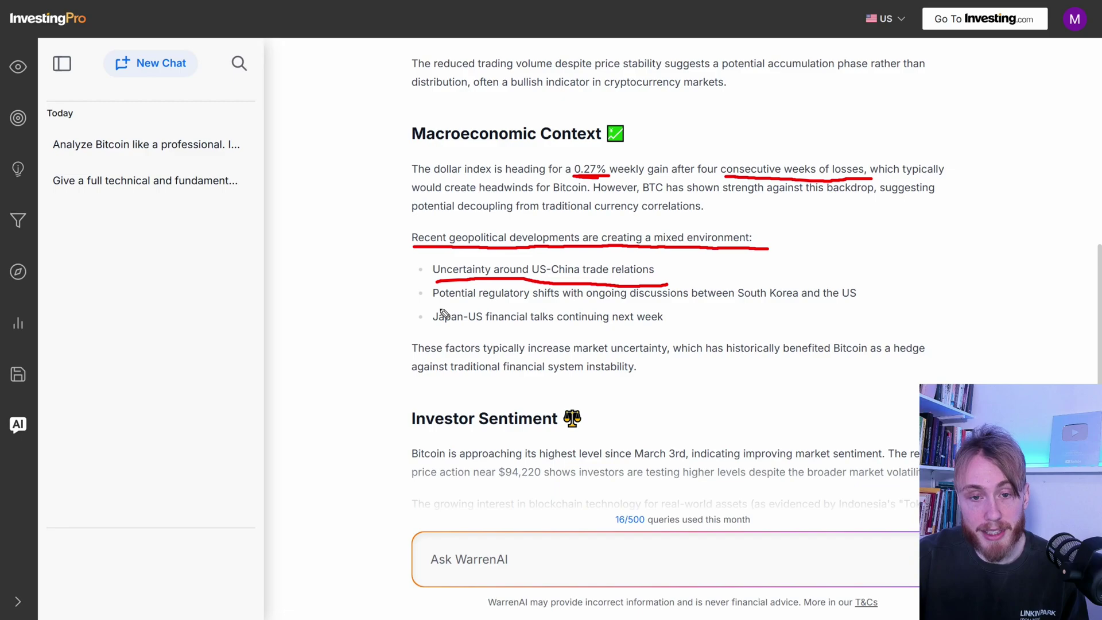
- Underline regulatory shifts and the South Korea and Japan-US talks, erase, then box the hedge paragraph
drag(437, 309, 564, 308)
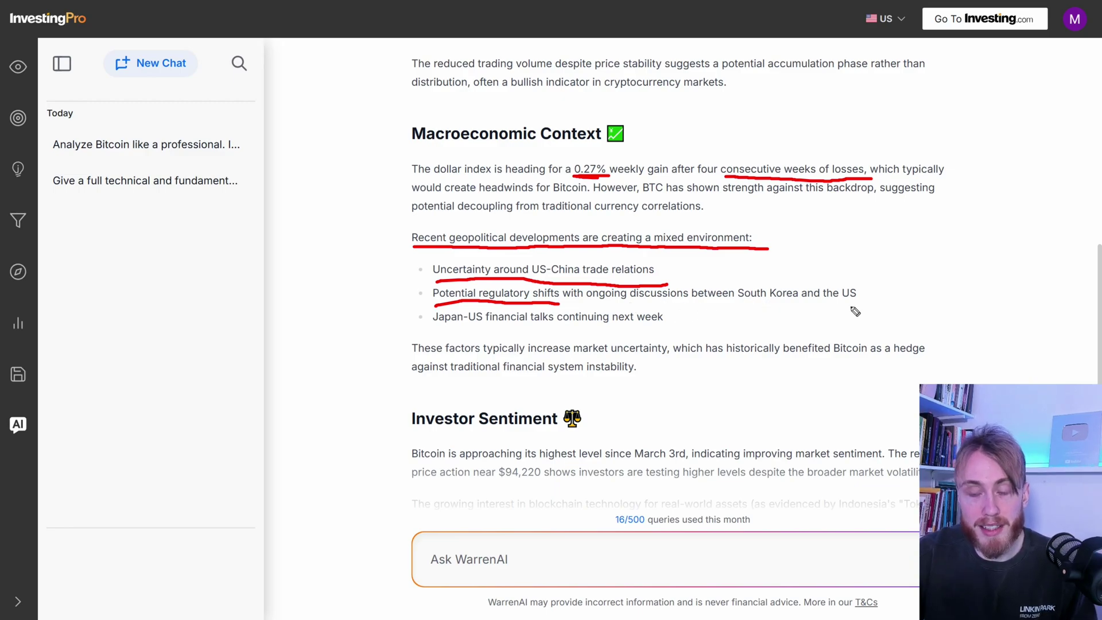
drag(744, 307, 899, 311)
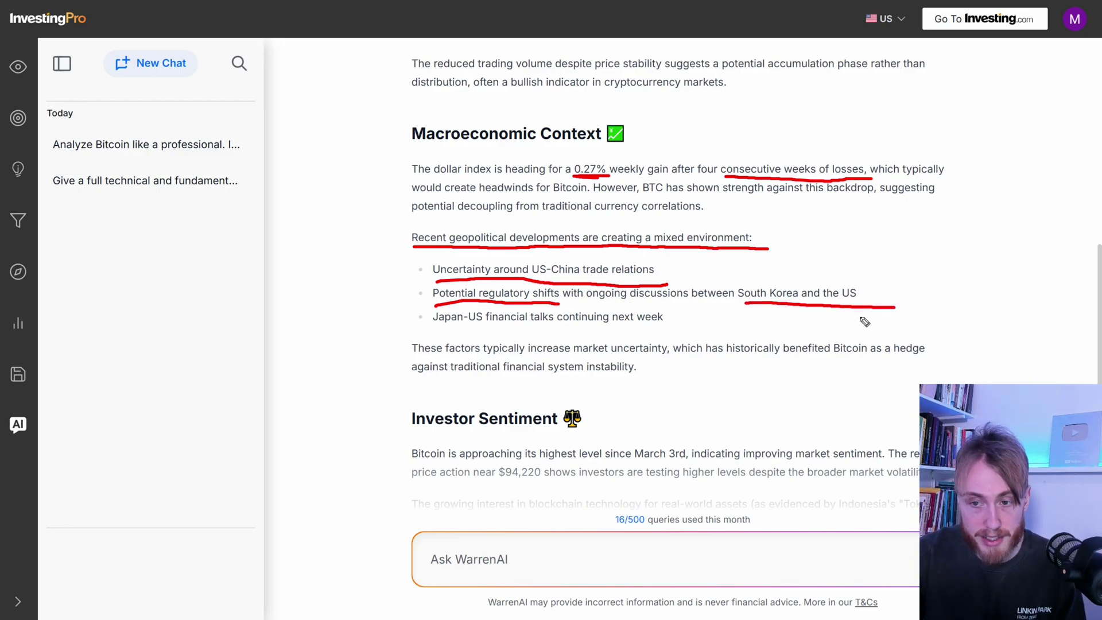
drag(438, 330, 677, 332)
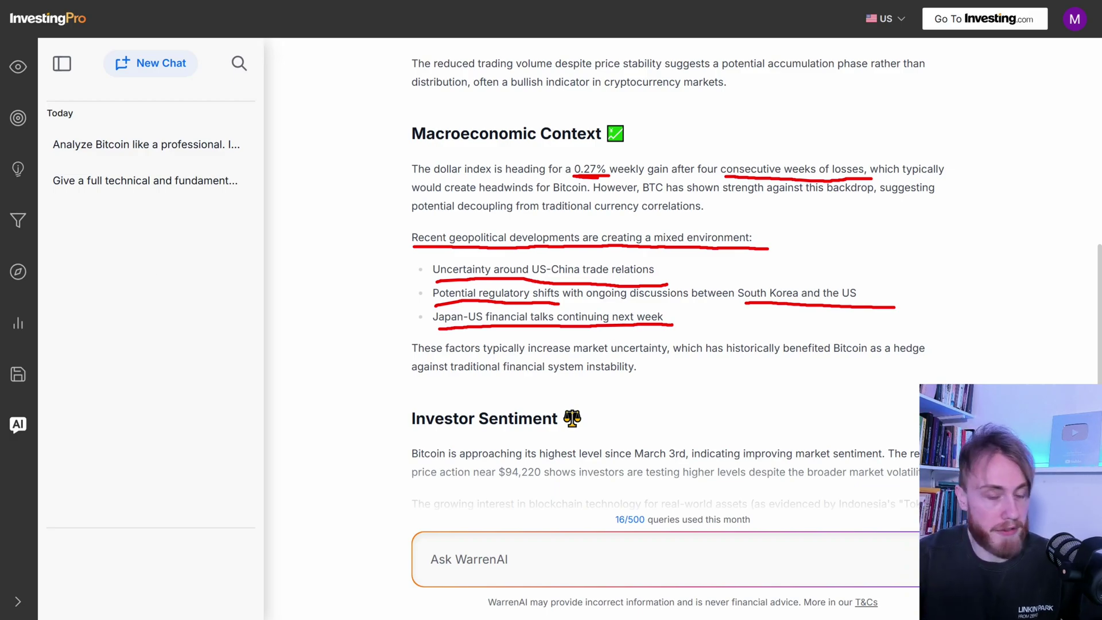
key(e)
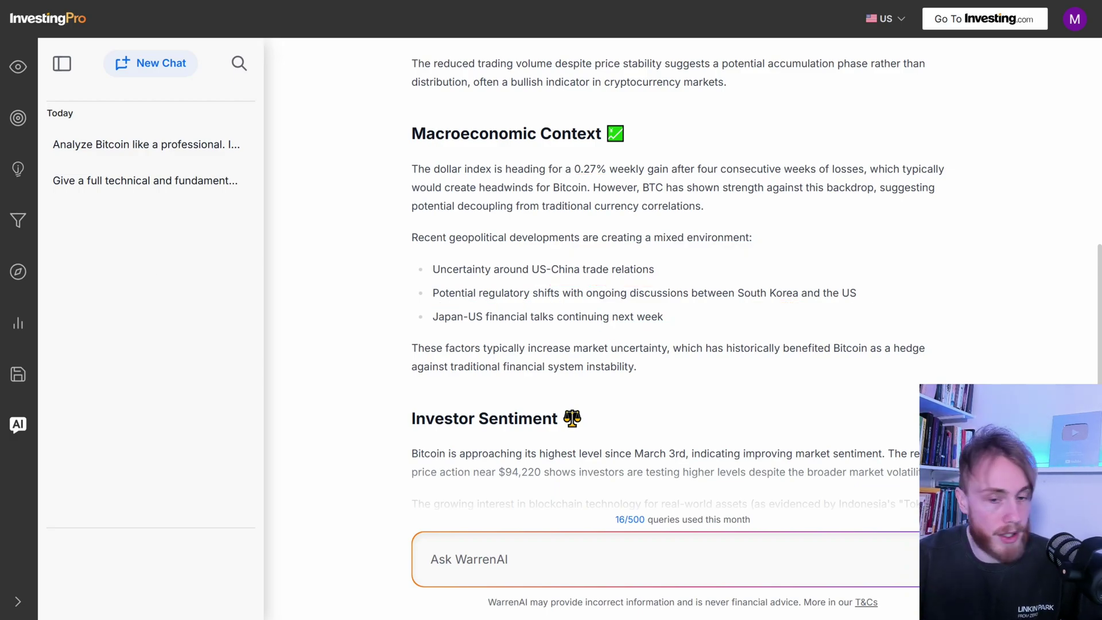
mouse_move(398, 336)
mouse_down()
mouse_move(957, 380)
mouse_move(931, 379)
mouse_up()
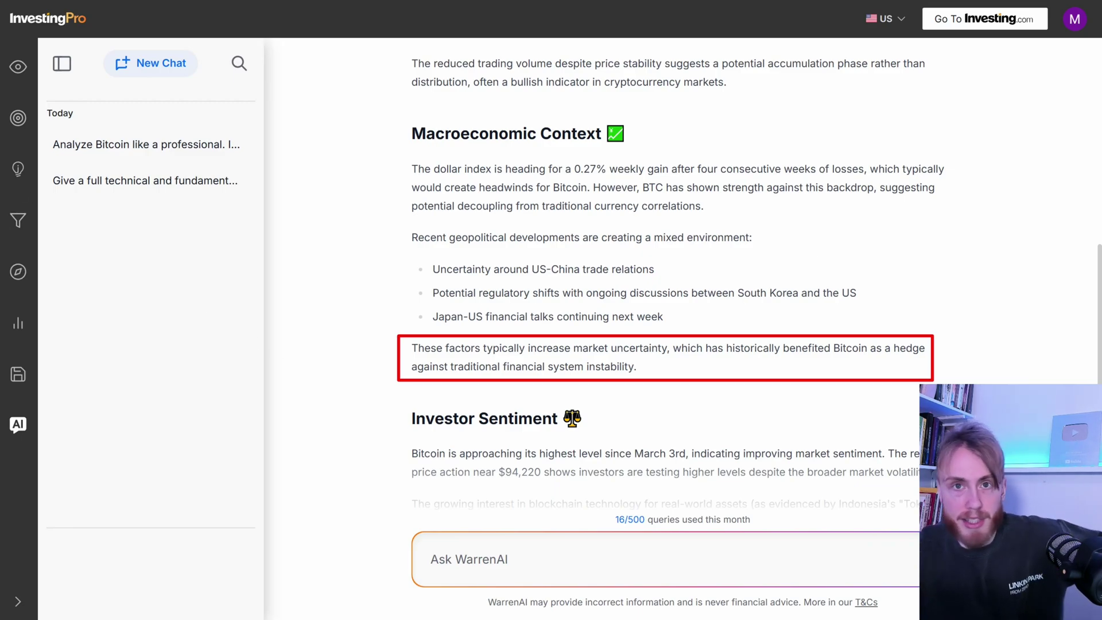
scroll(571, 418, down, 3)
scroll(559, 344, down, 3)
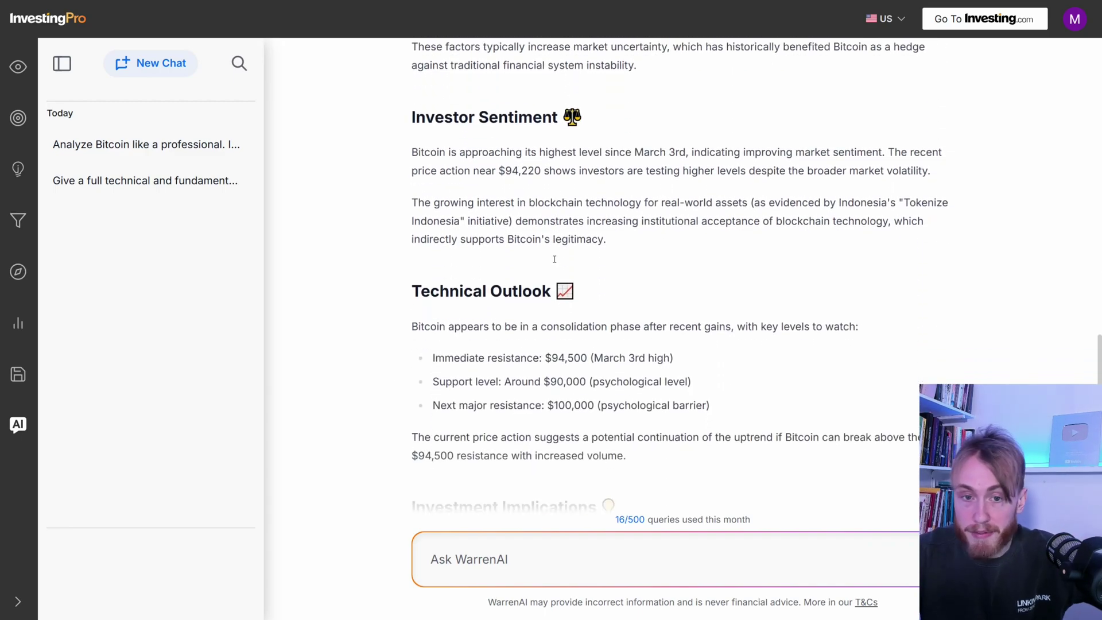
scroll(551, 301, down, 3)
scroll(551, 269, down, 3)
scroll(551, 269, down, 3)
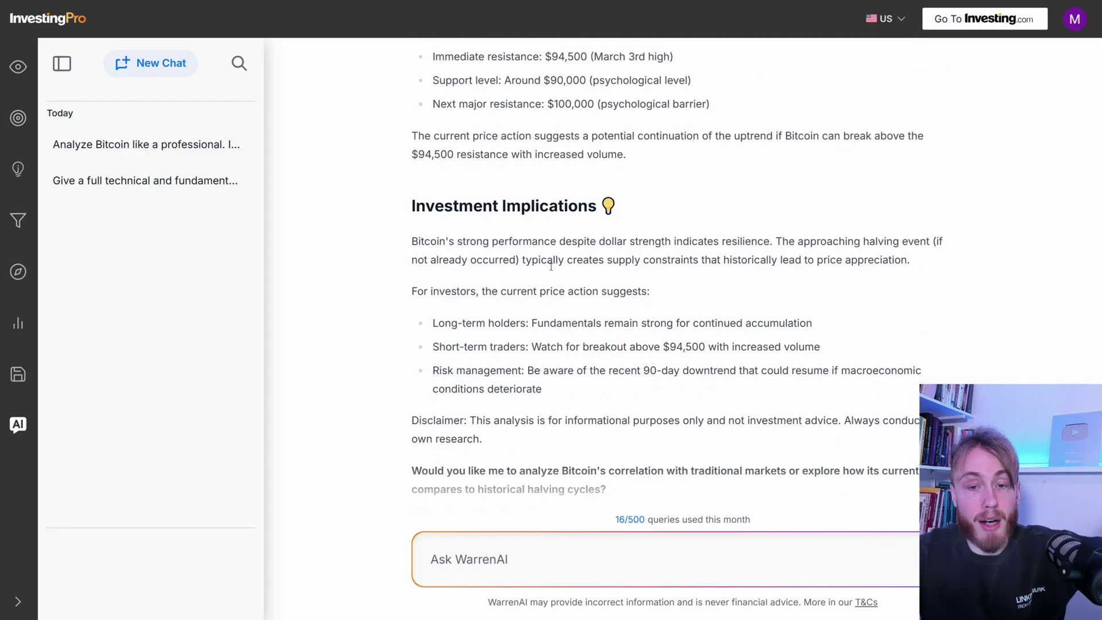
scroll(550, 270, down, 2)
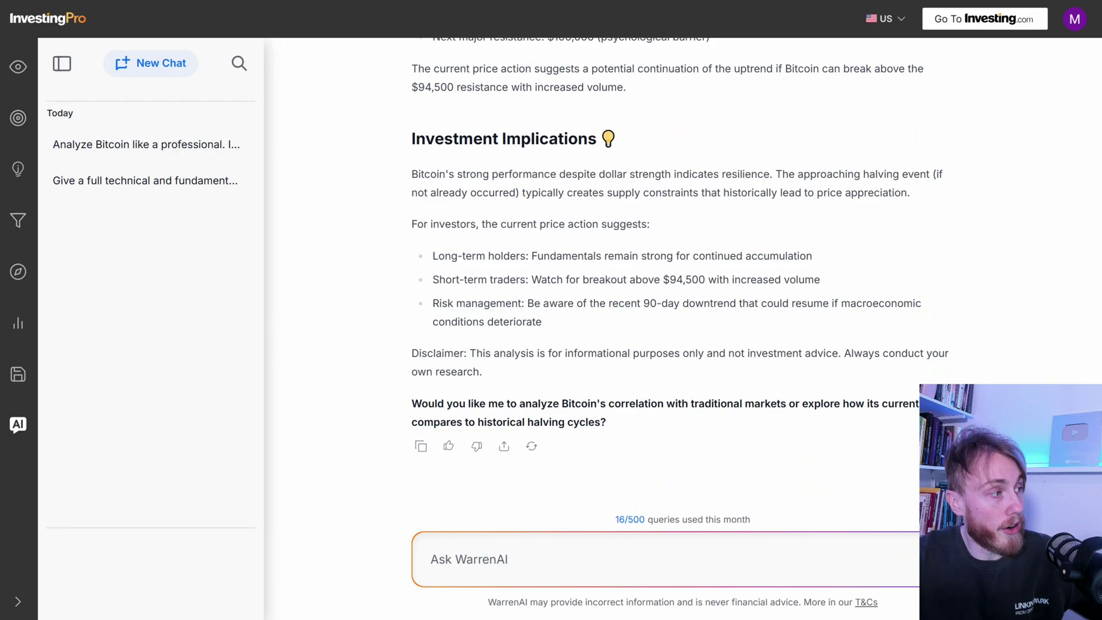
drag(402, 160, 686, 151)
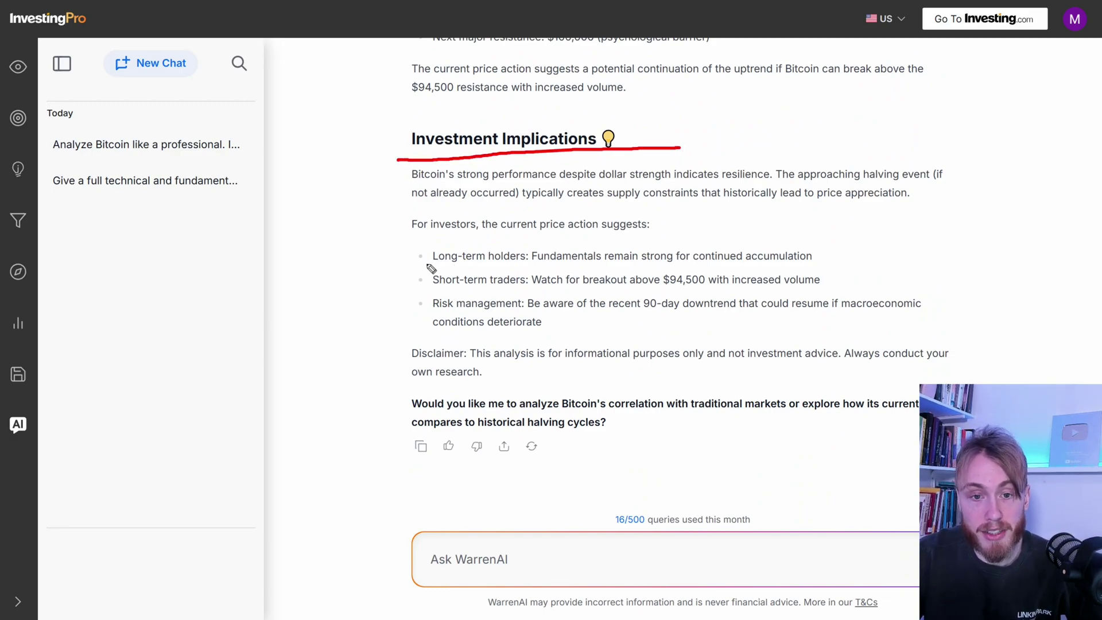
drag(425, 263, 541, 258)
drag(427, 293, 534, 296)
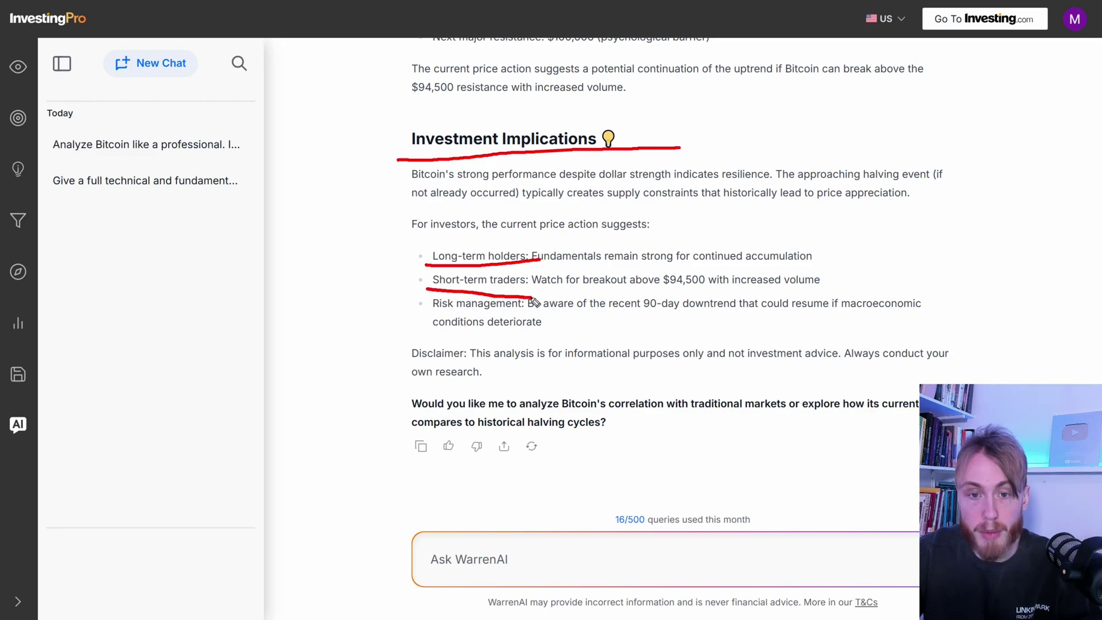
drag(435, 317, 541, 323)
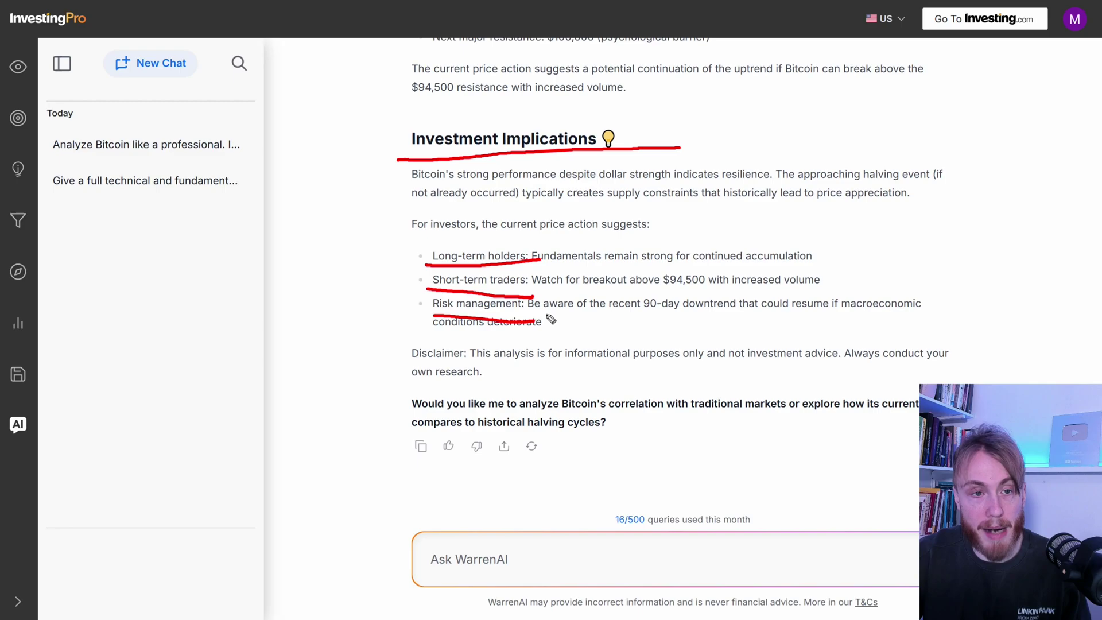
key(Escape)
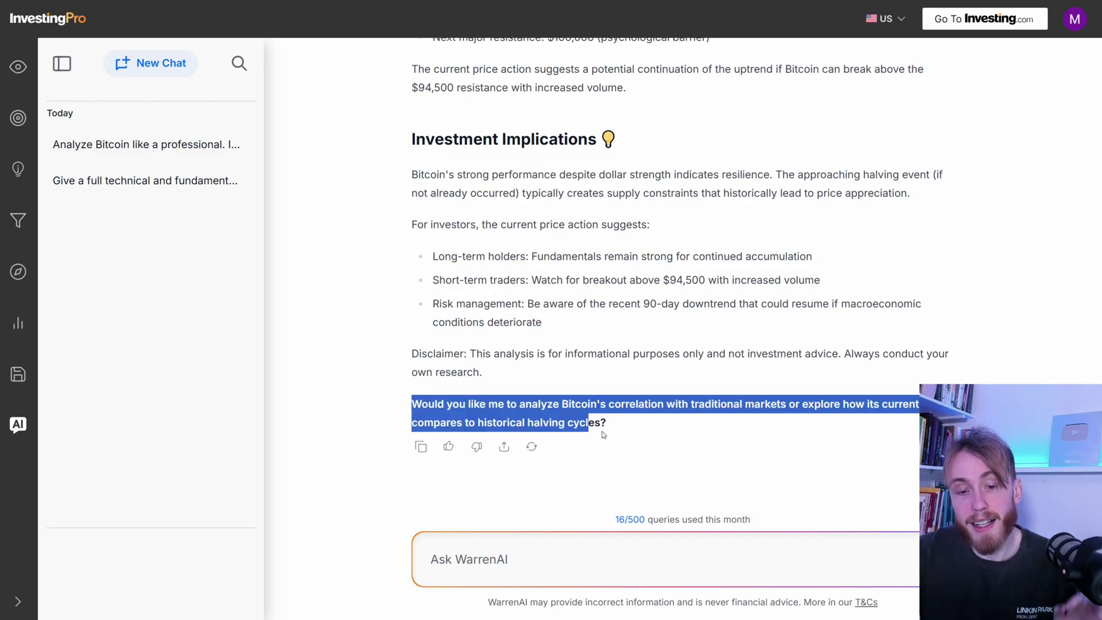
triple_click(602, 418)
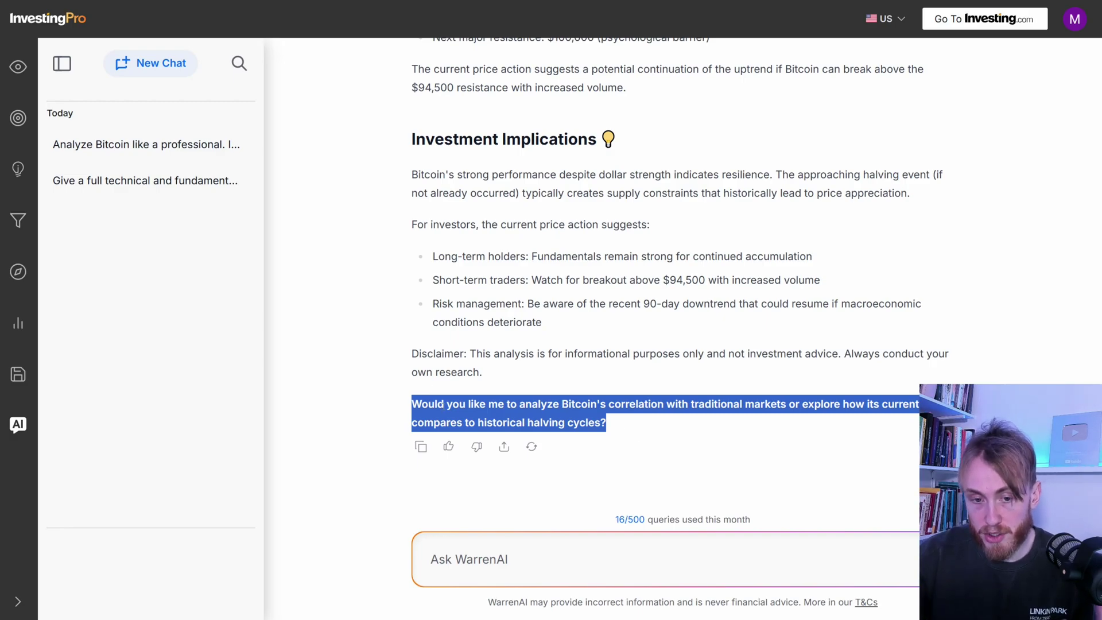
mouse_move(412, 404)
mouse_down()
mouse_move(812, 414)
mouse_move(918, 406)
mouse_move(607, 422)
mouse_up()
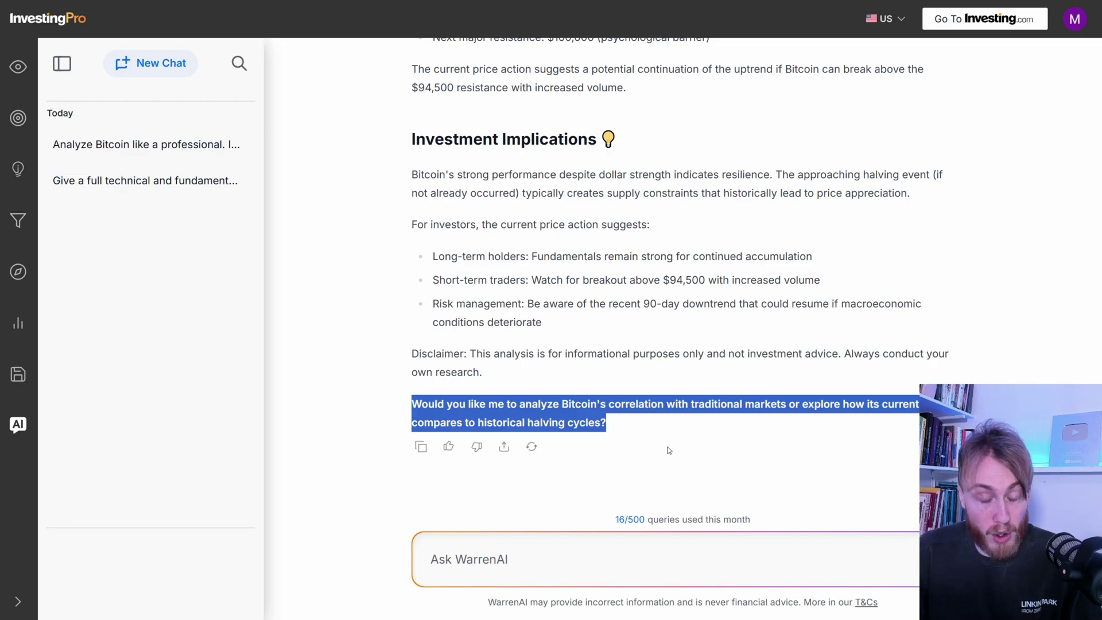
- Deselect the closing question text and start a new, empty WarrenAI chat
click(636, 463)
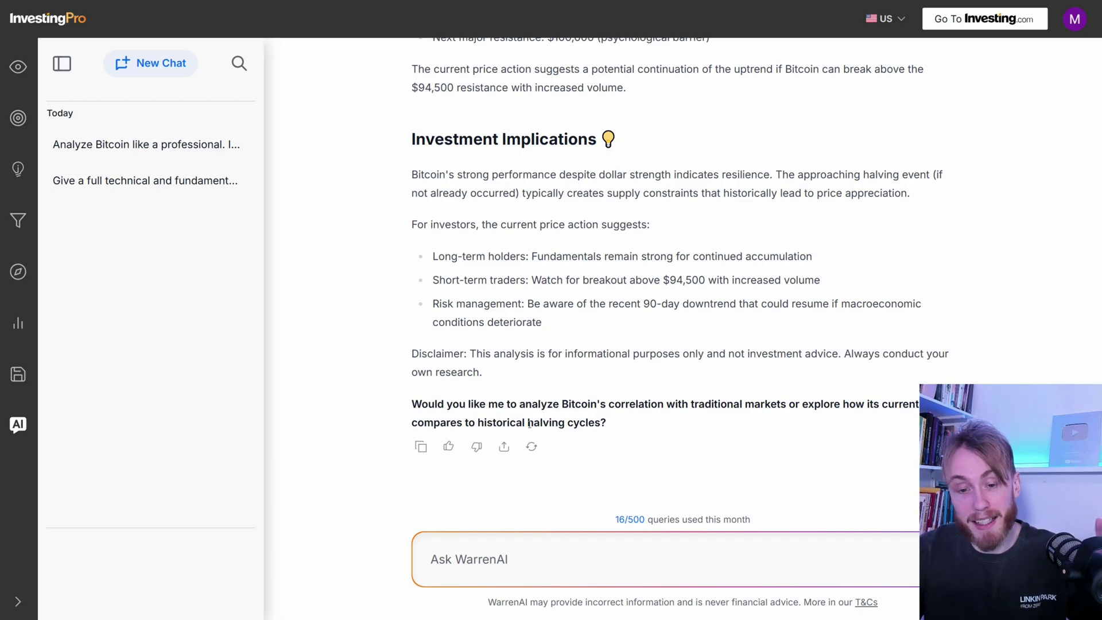
click(147, 71)
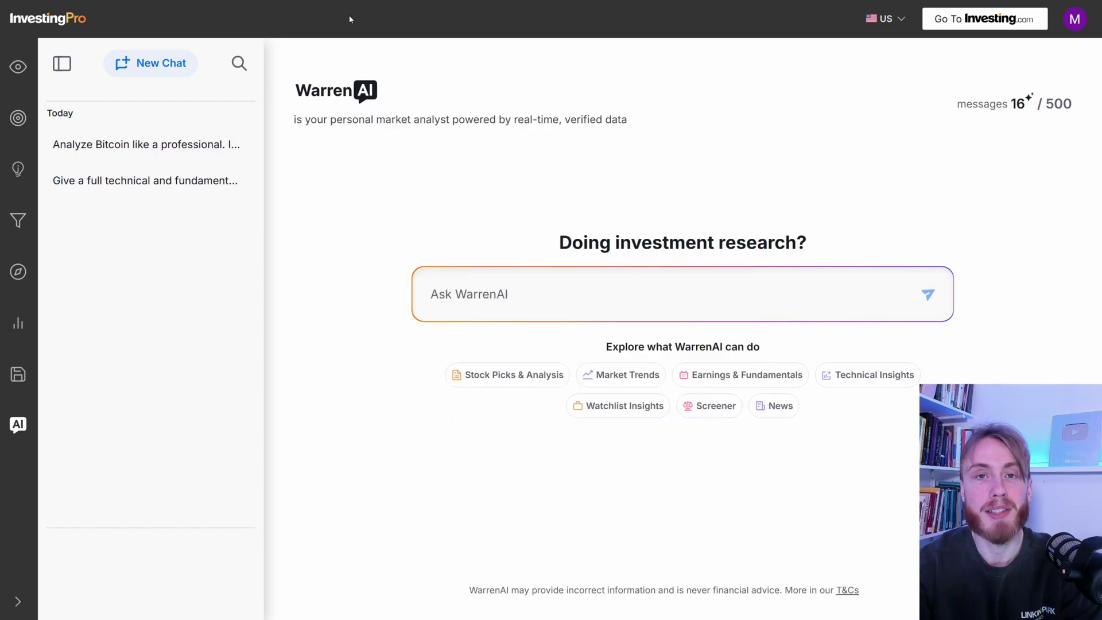
text(Will )
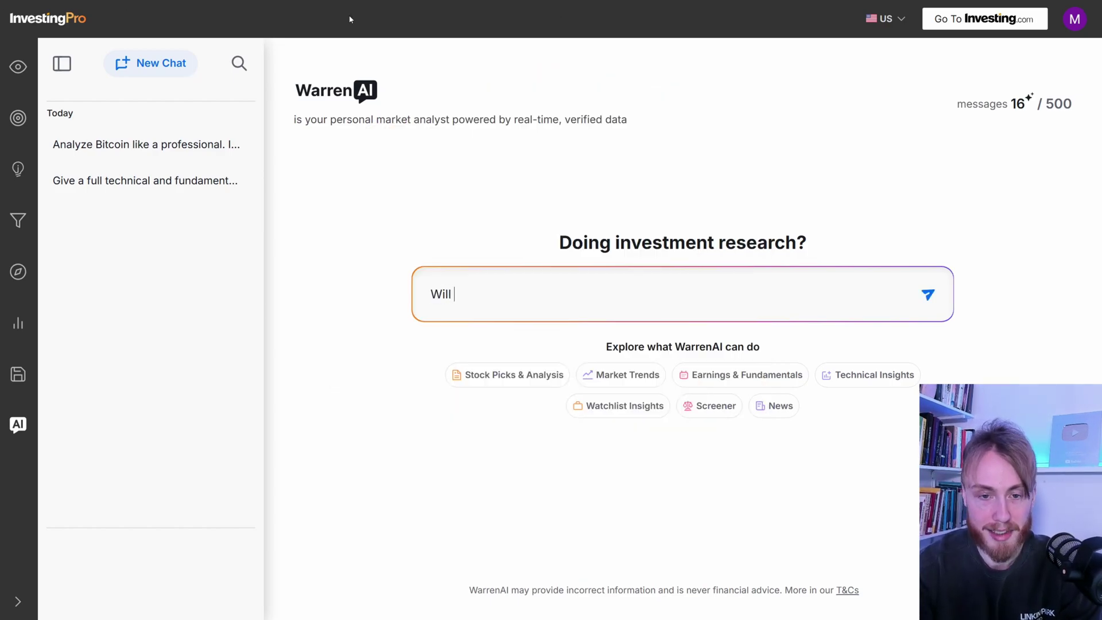
text(Tesla rea)
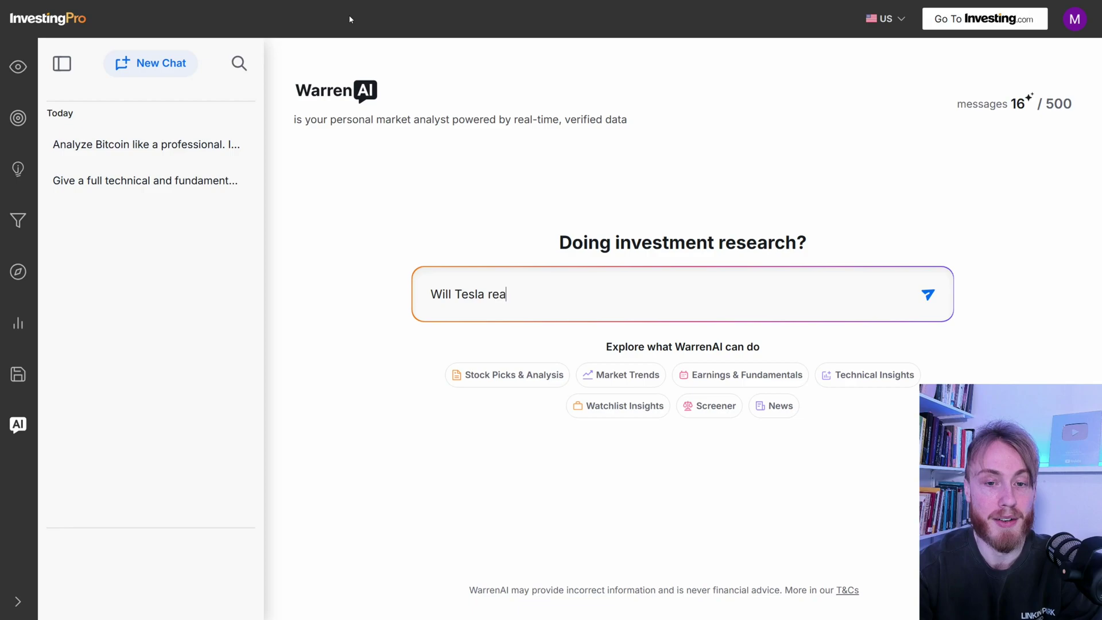
text(ch $10)
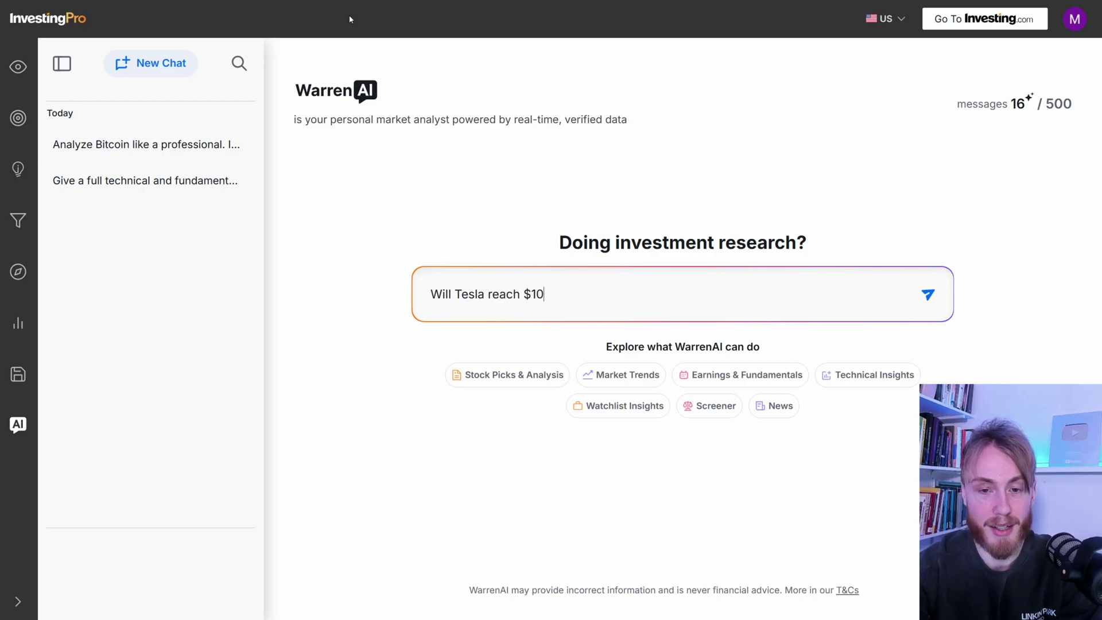
text(00 in 2025? G)
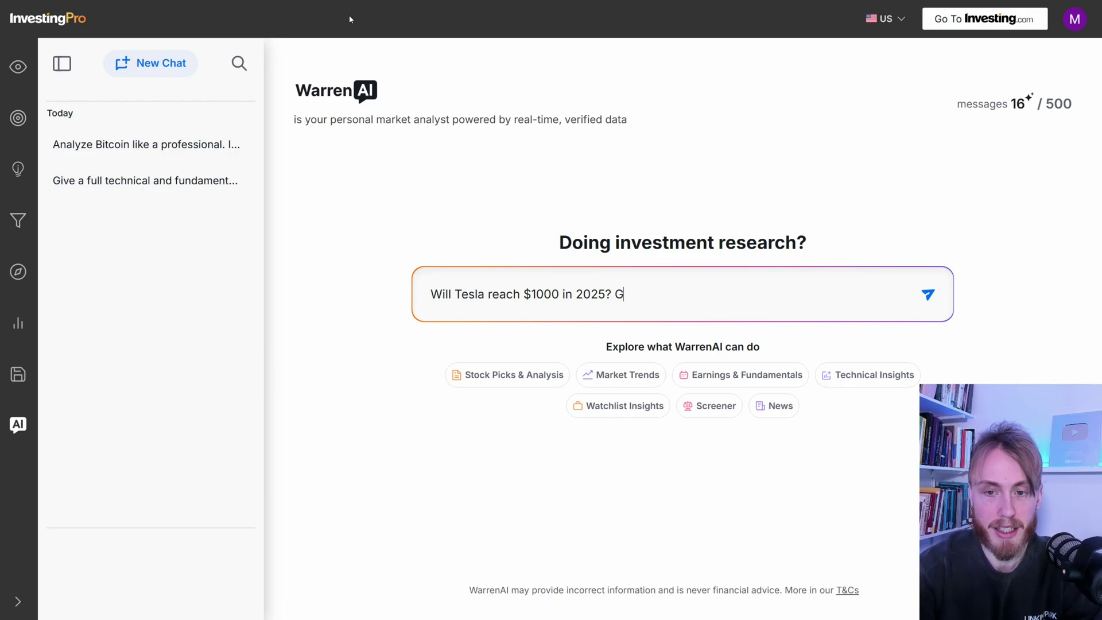
text(ive data)
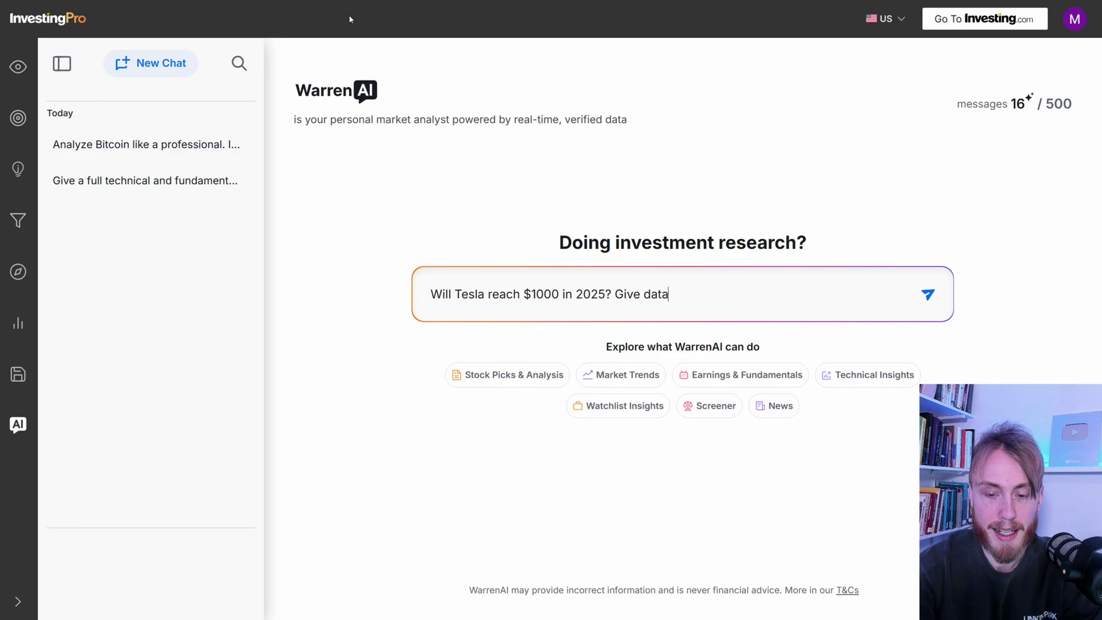
text(-backed and compre)
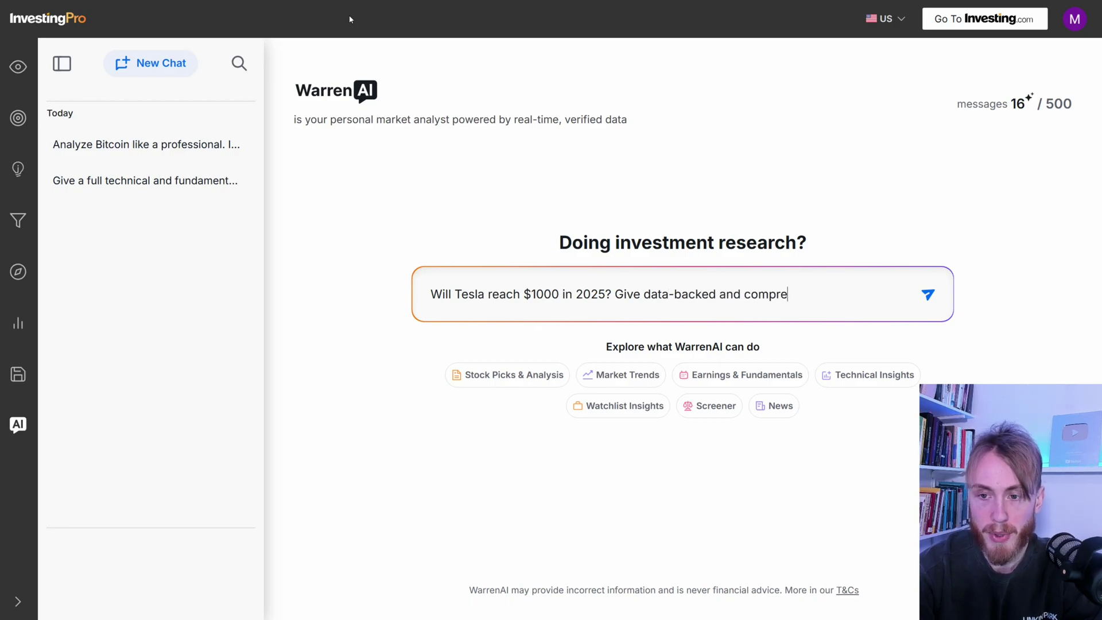
text(ive)
- Fix the Tesla $1000-in-2025 question by inserting a missing word before 'data-backed'
click(644, 294)
text(a)
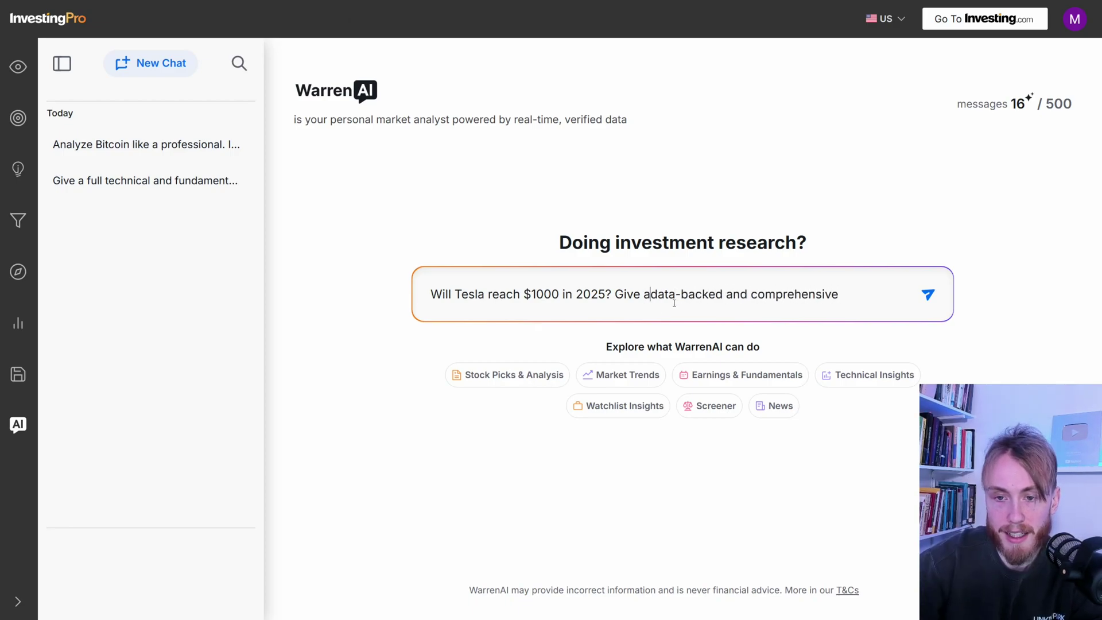
click(844, 294)
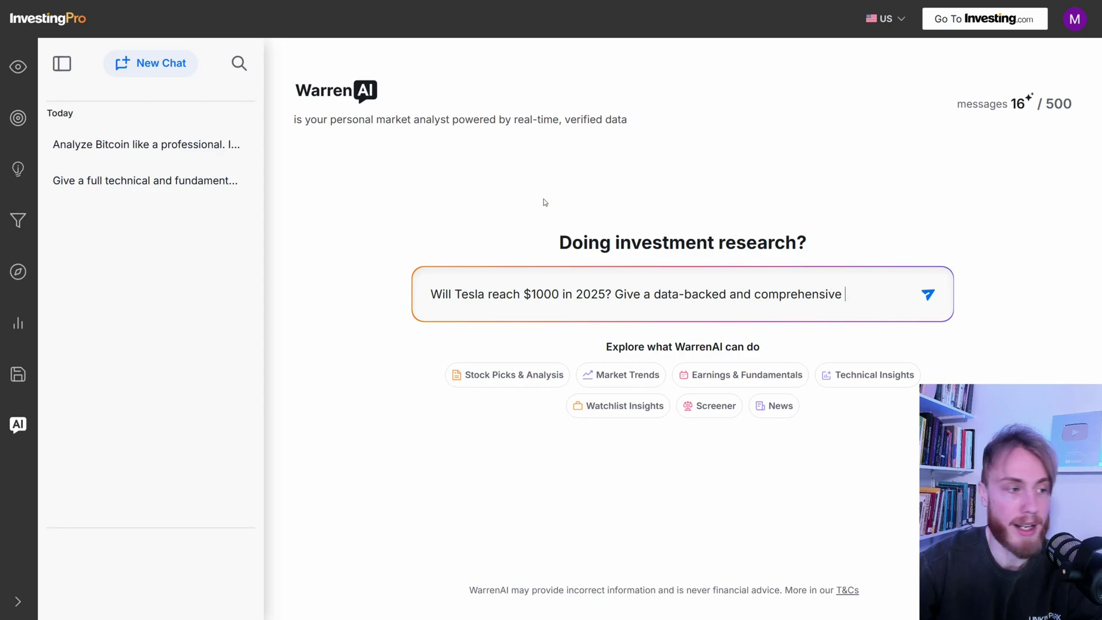
text(forecast including)
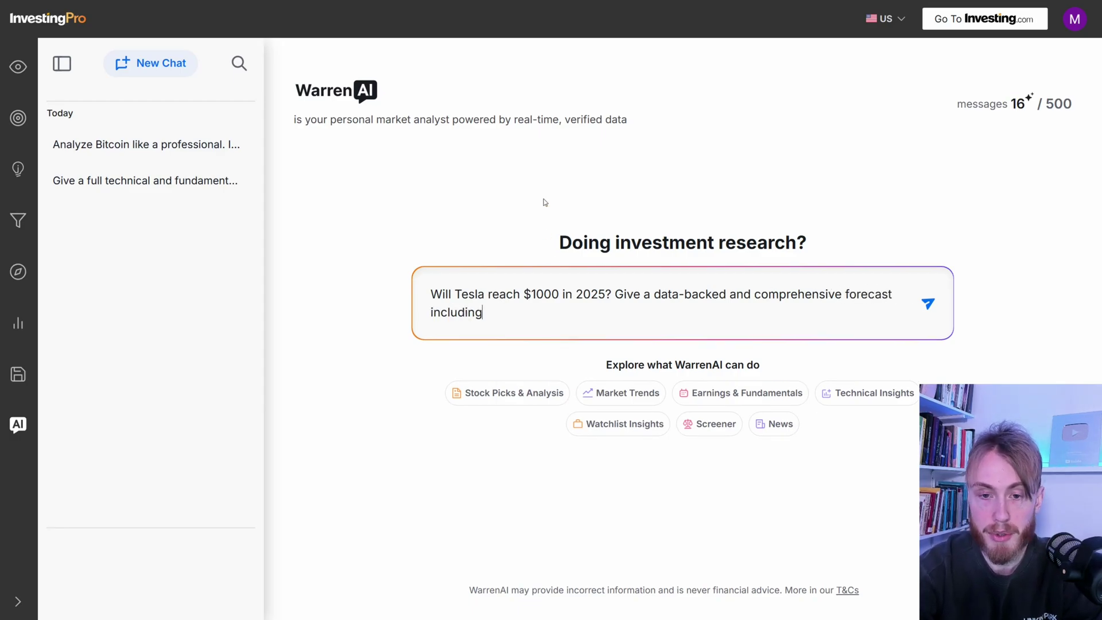
text( catalysts, risks,)
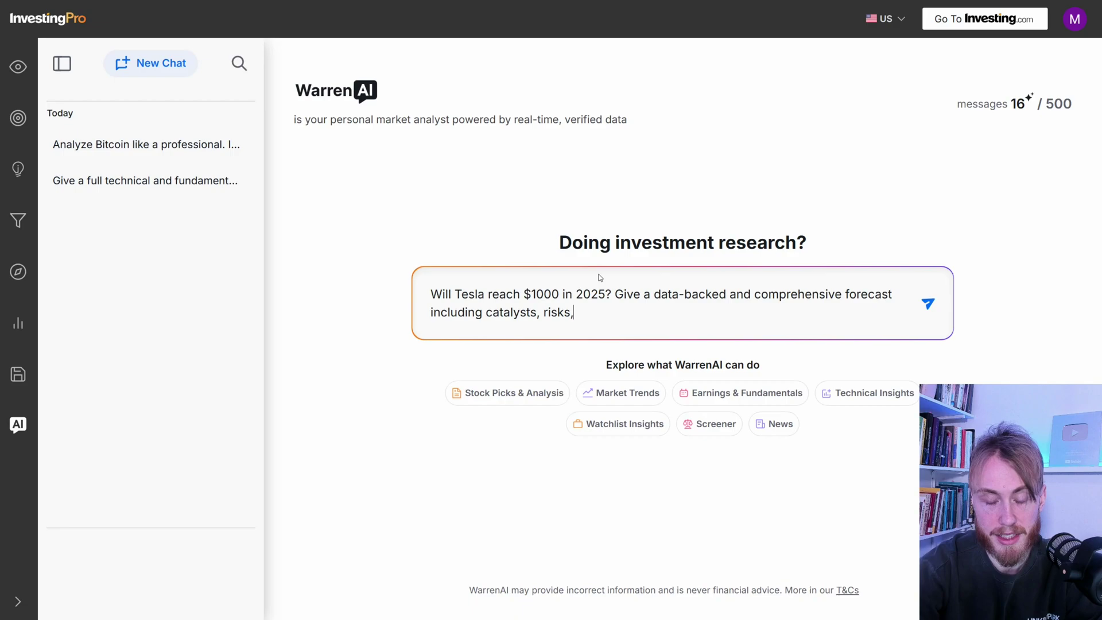
text( and probabilities.)
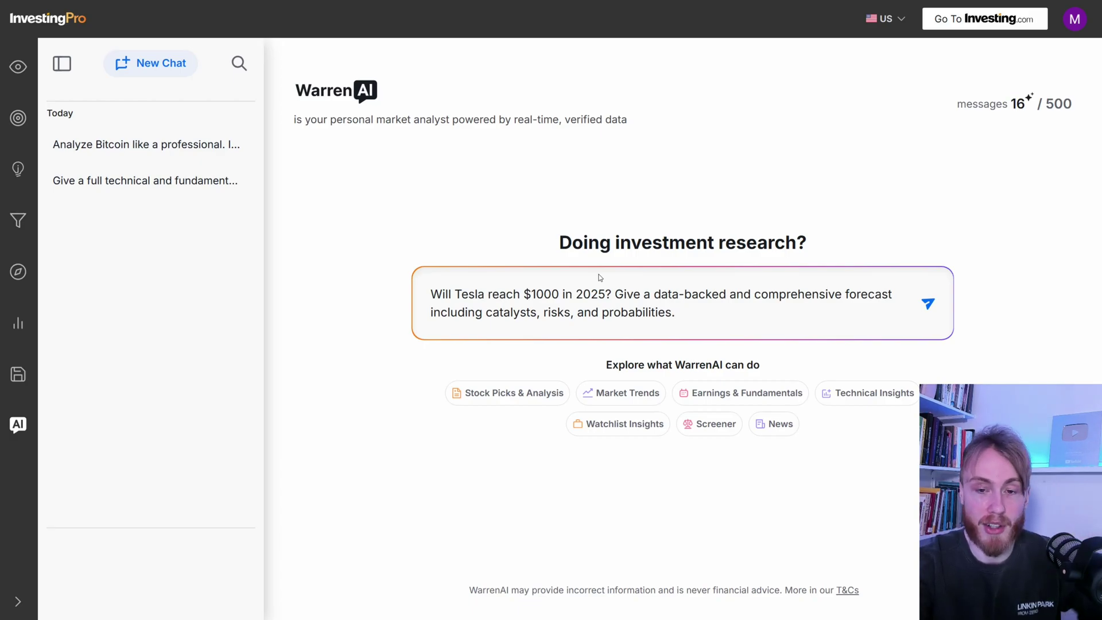
- Submit the Tesla question, then underline the 'nearly 300%' surge needed from $263.75
key(Return)
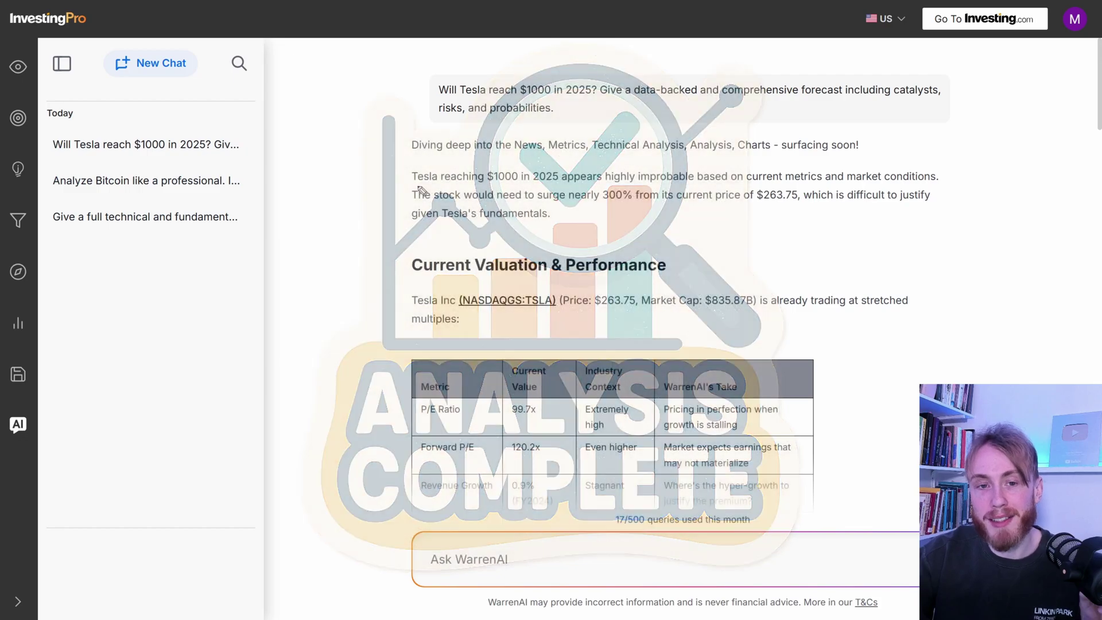
mouse_move(413, 186)
mouse_down()
mouse_move(788, 195)
mouse_move(946, 187)
mouse_up()
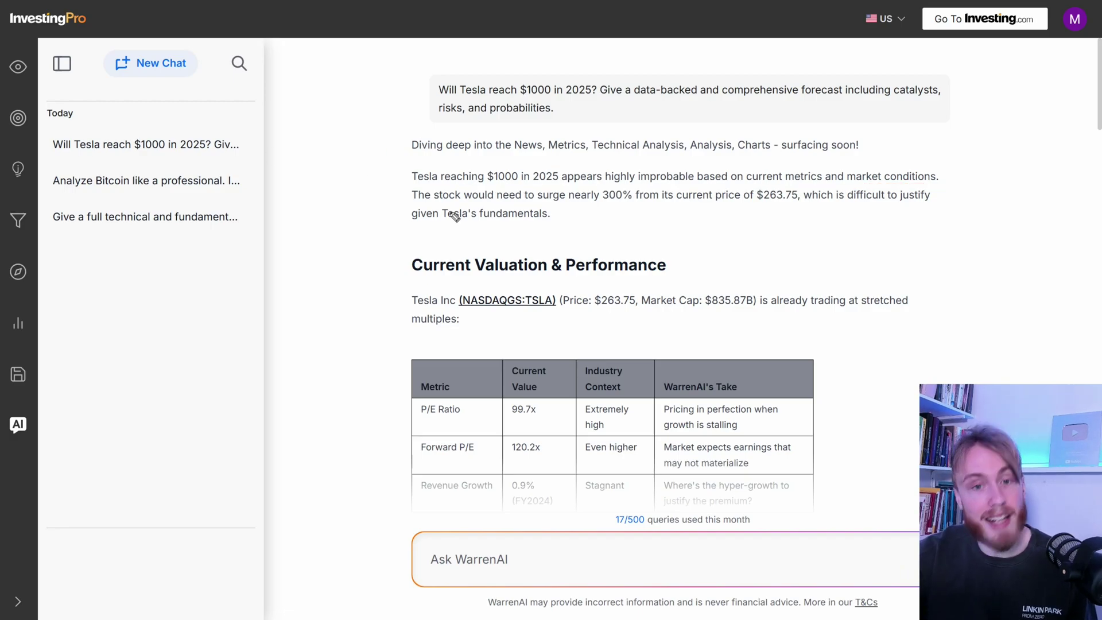
- Underline the 300% surge, $263.75 price, 'difficult to justify' and 'given Tesla's fundamentals', then clear them
drag(601, 207, 631, 209)
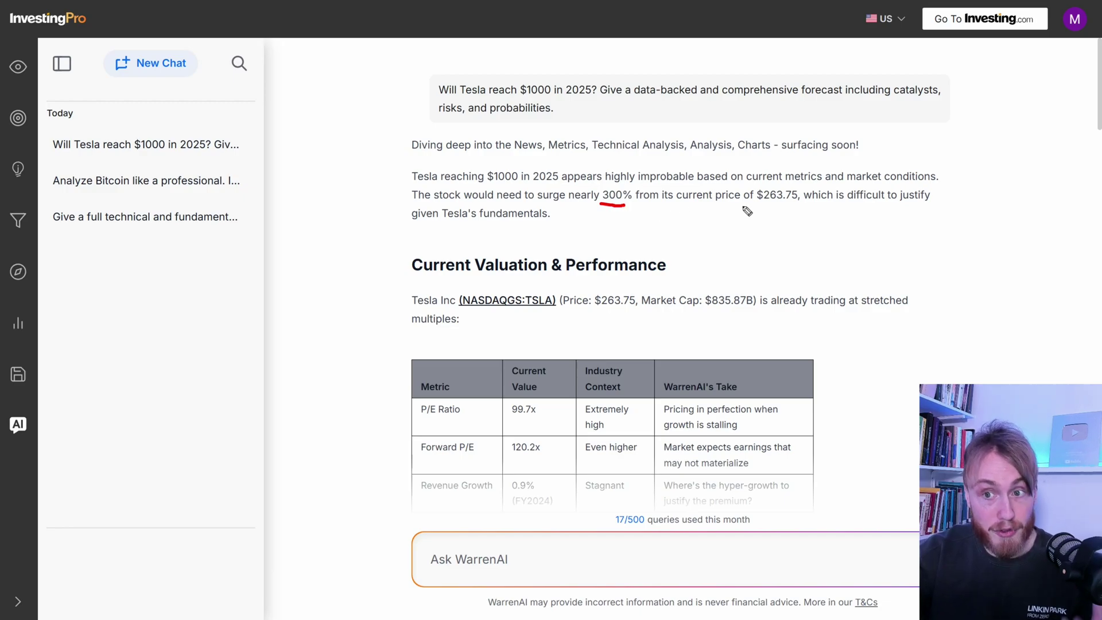
drag(757, 209, 793, 213)
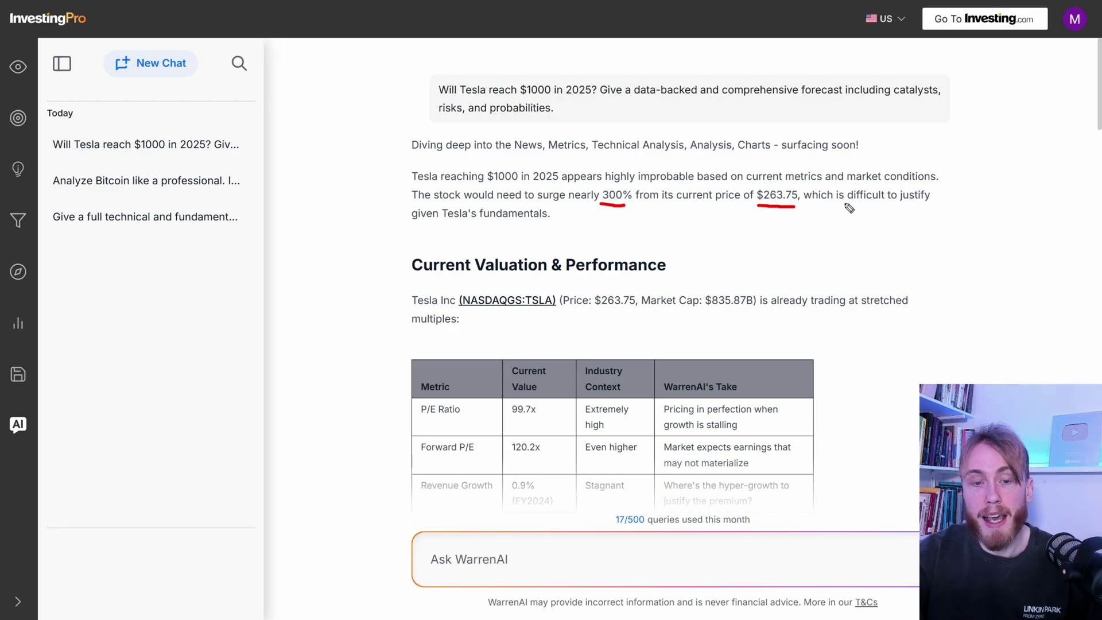
drag(830, 206, 928, 207)
drag(411, 222, 562, 230)
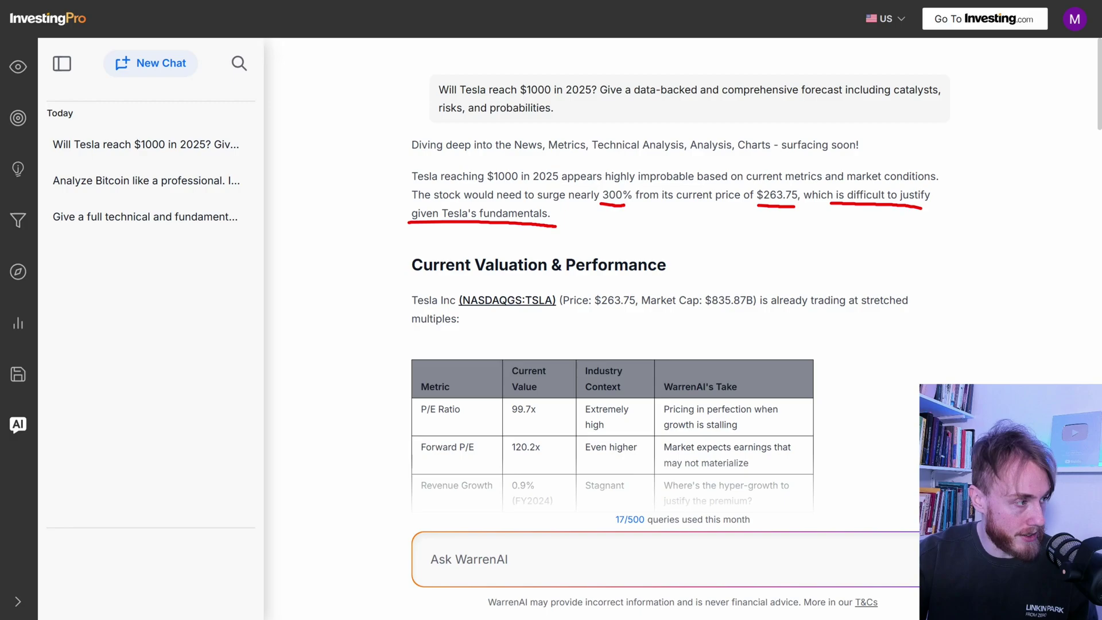
key(Escape)
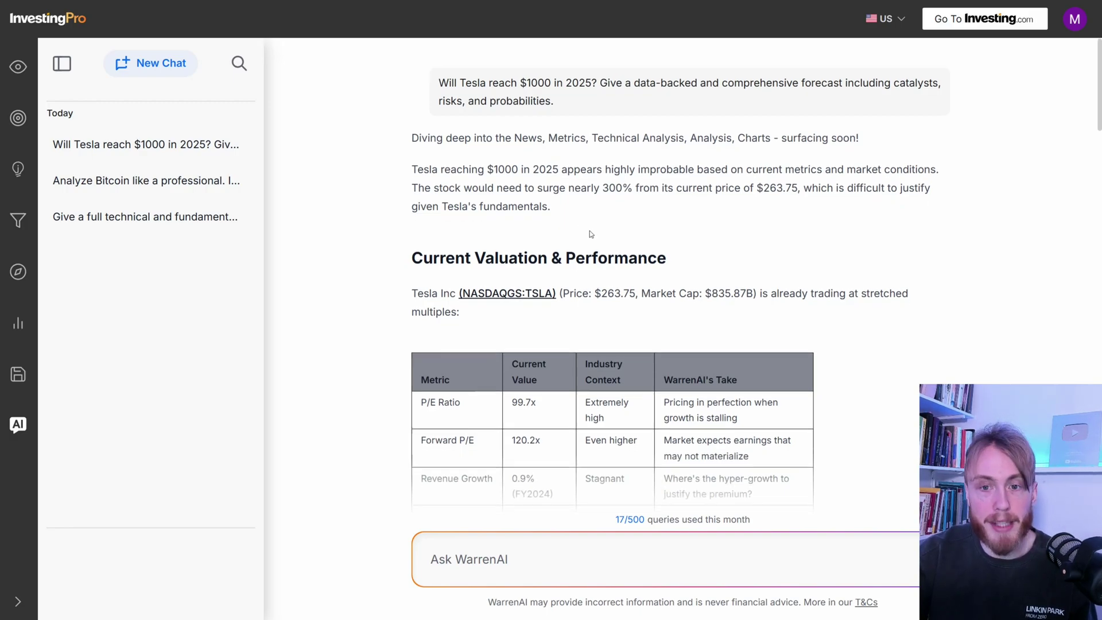
scroll(594, 233, down, 3)
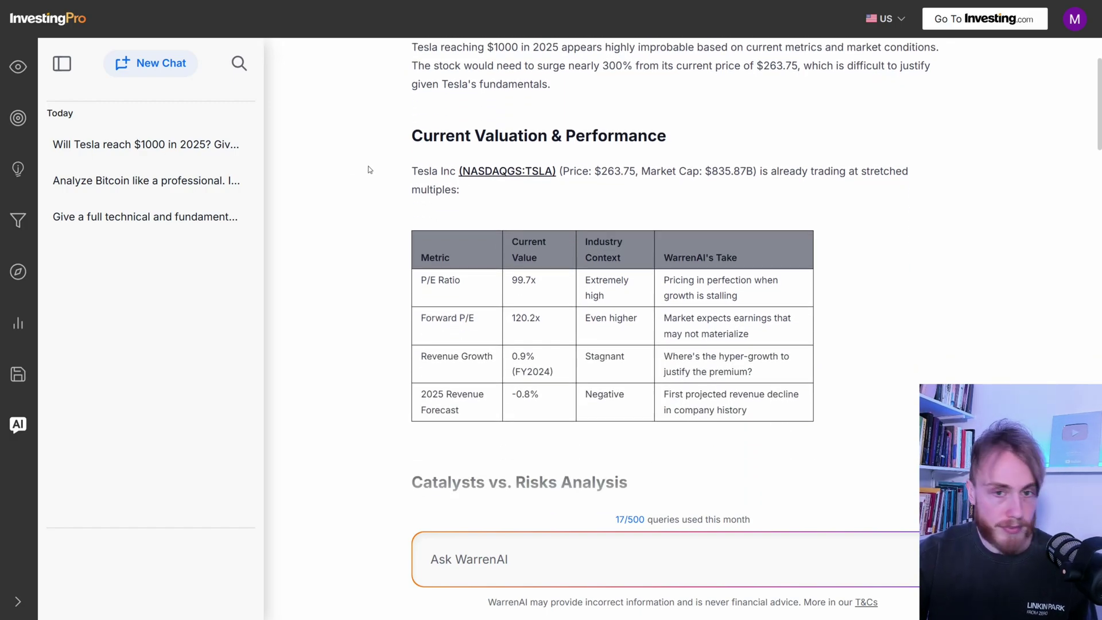
- Box and unbox the Current Valuation & Performance heading, then select the Catalysts vs. Risks heading
drag(396, 112, 711, 155)
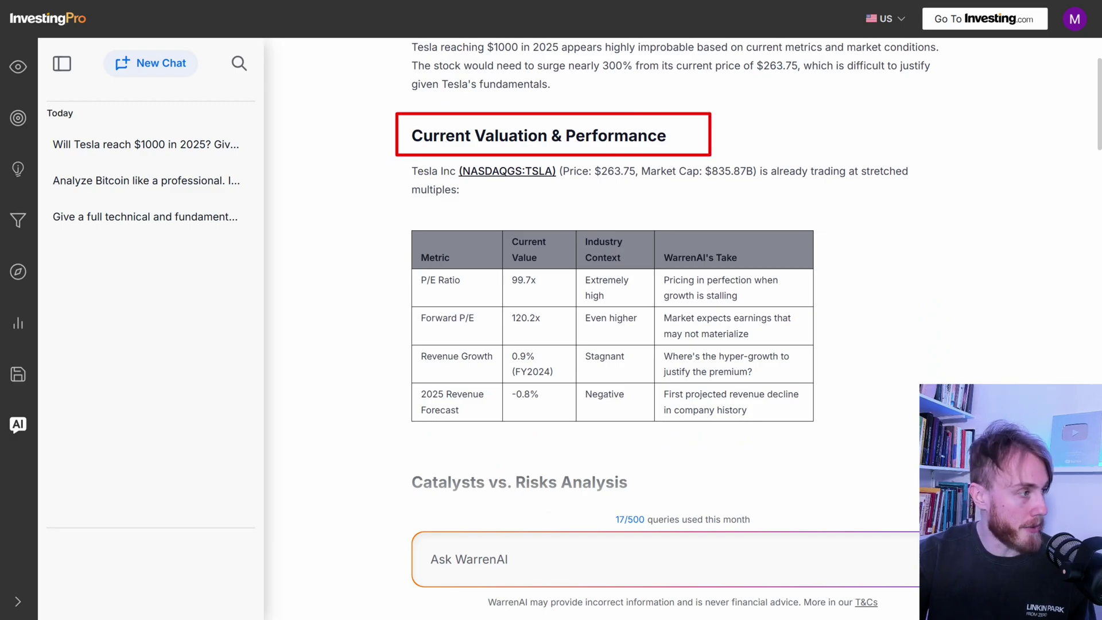
key(Escape)
scroll(893, 319, down, 5)
scroll(892, 327, down, 2)
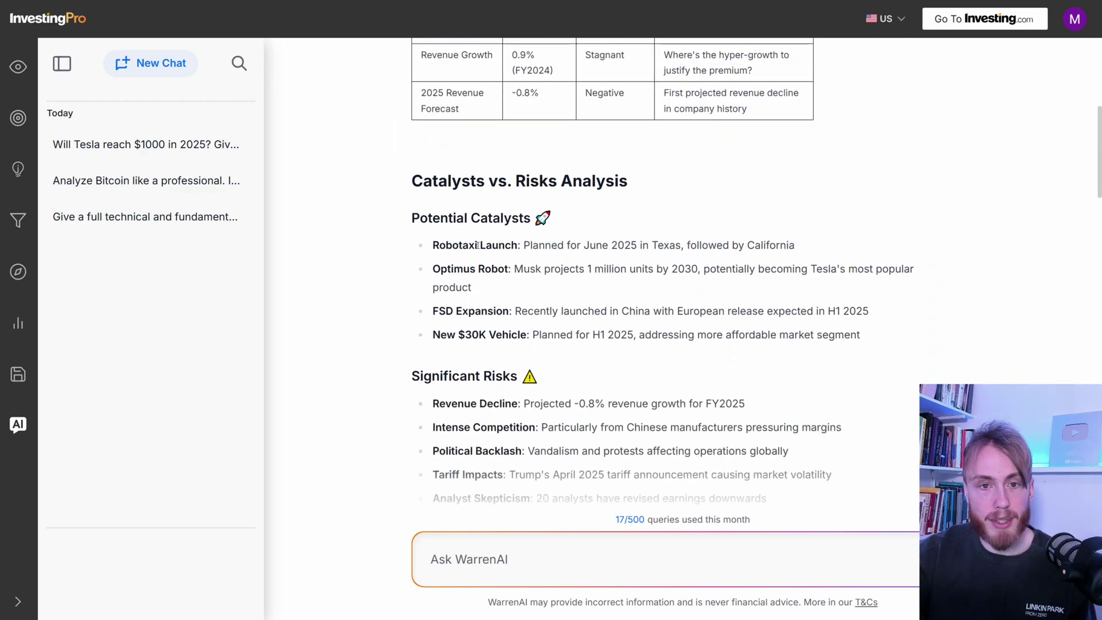
drag(410, 176, 654, 194)
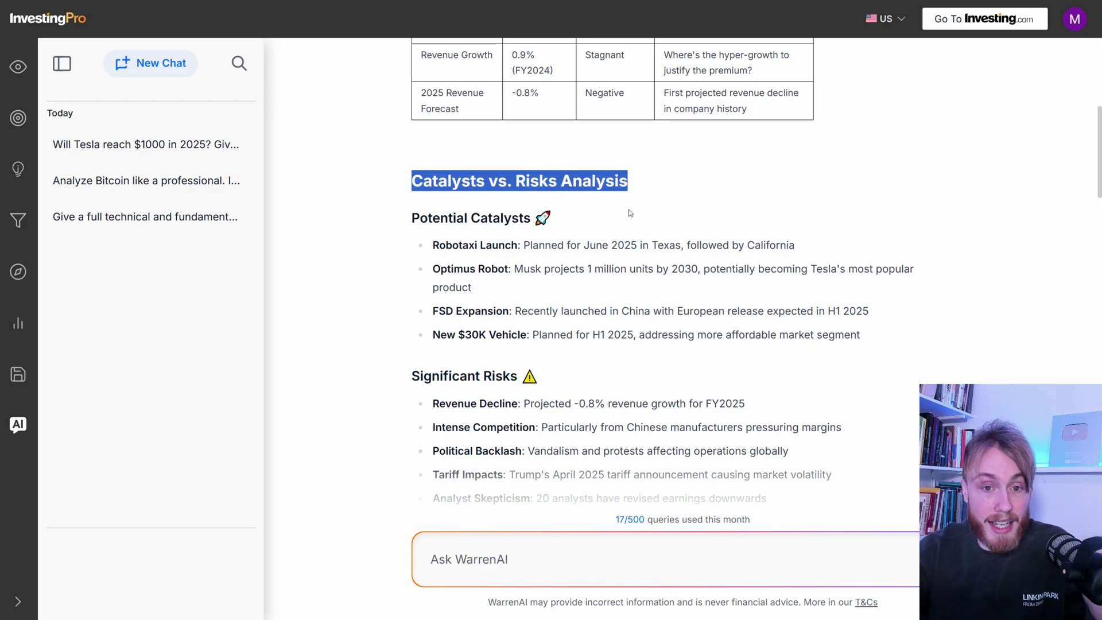
- Annotate the Base Case 70%: outline it, underline $200-$400, and write 260 with an arrow to 140
click(729, 276)
scroll(728, 276, down, 4)
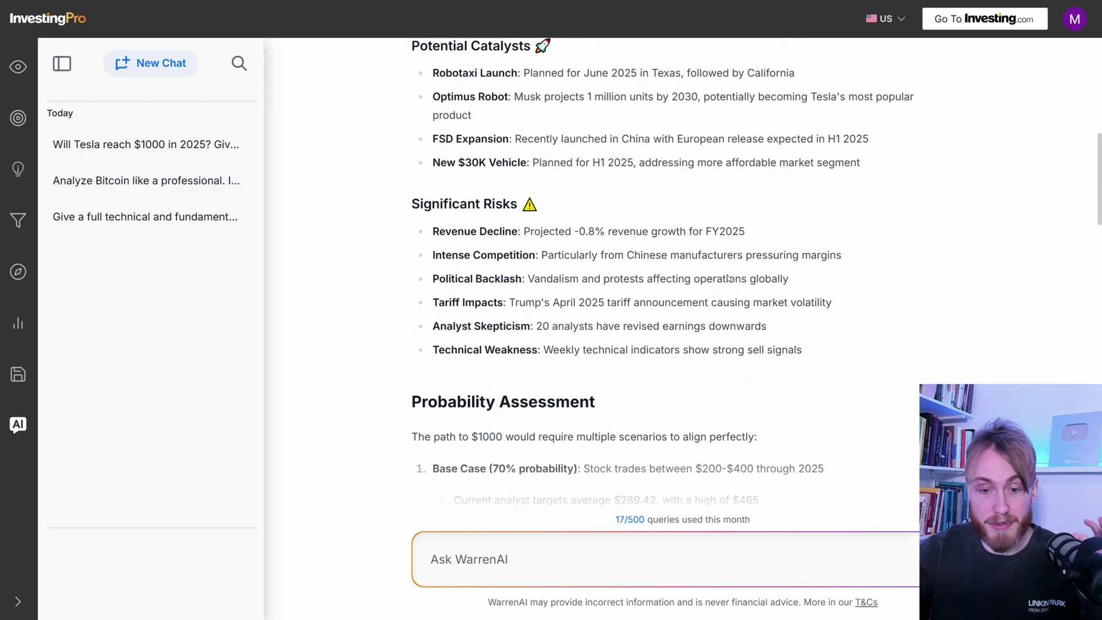
scroll(728, 276, down, 4)
scroll(728, 275, down, 3)
scroll(729, 276, down, 2)
scroll(729, 276, down, 2)
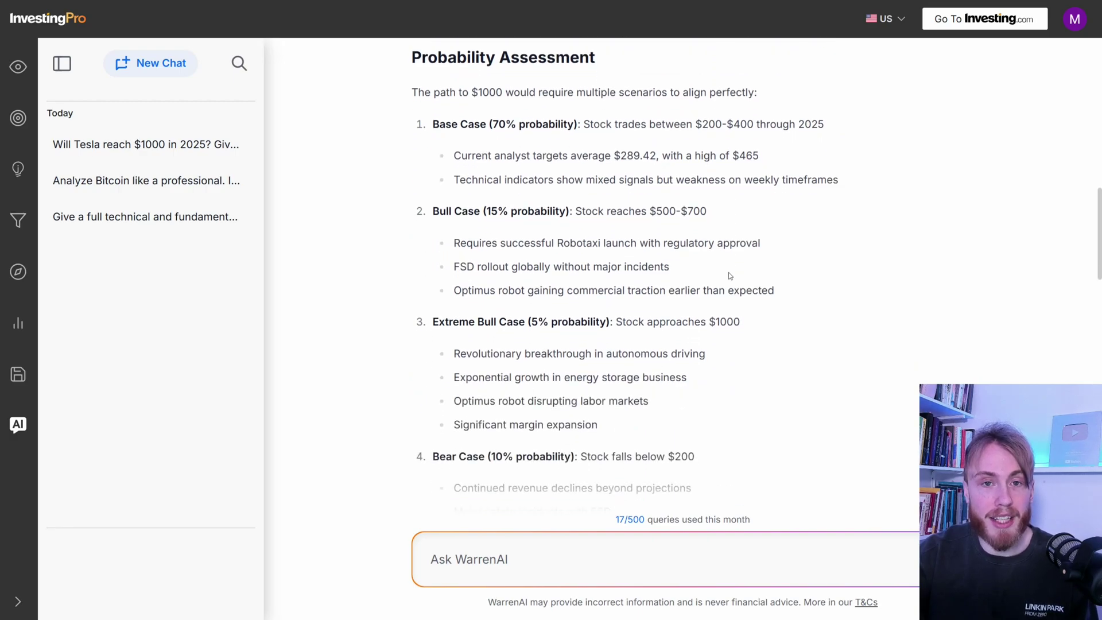
scroll(728, 276, up, 2)
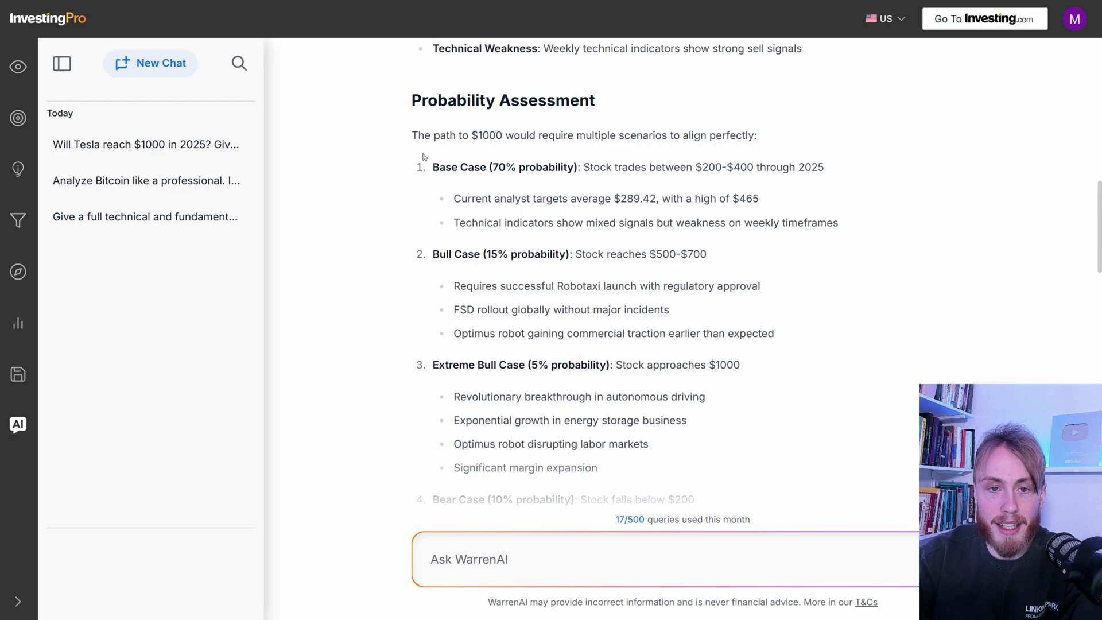
drag(426, 159, 579, 184)
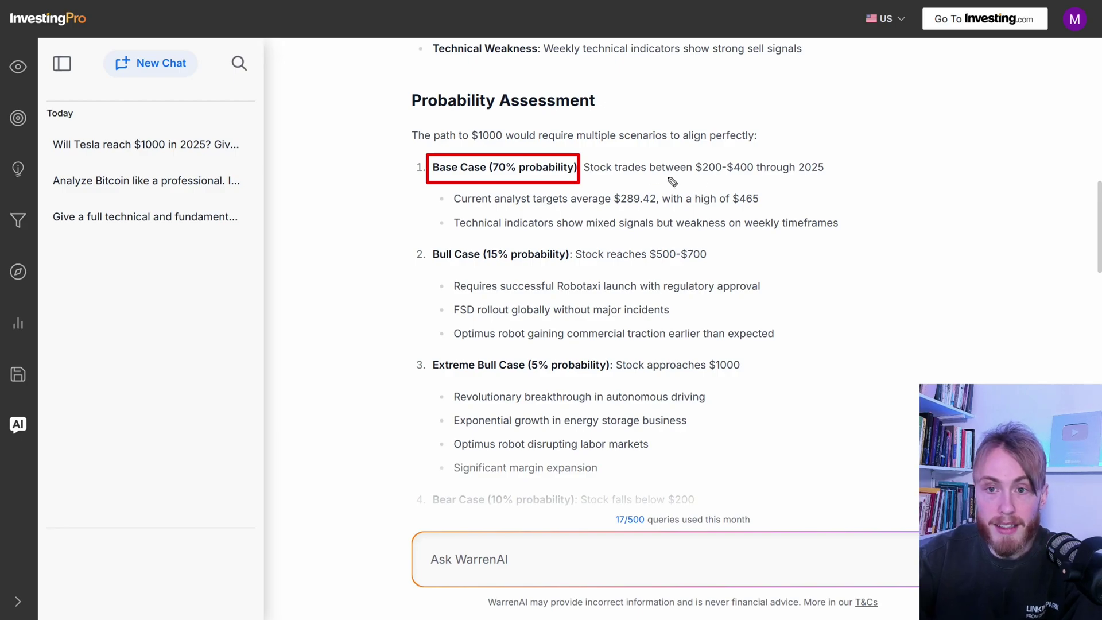
drag(695, 181, 762, 182)
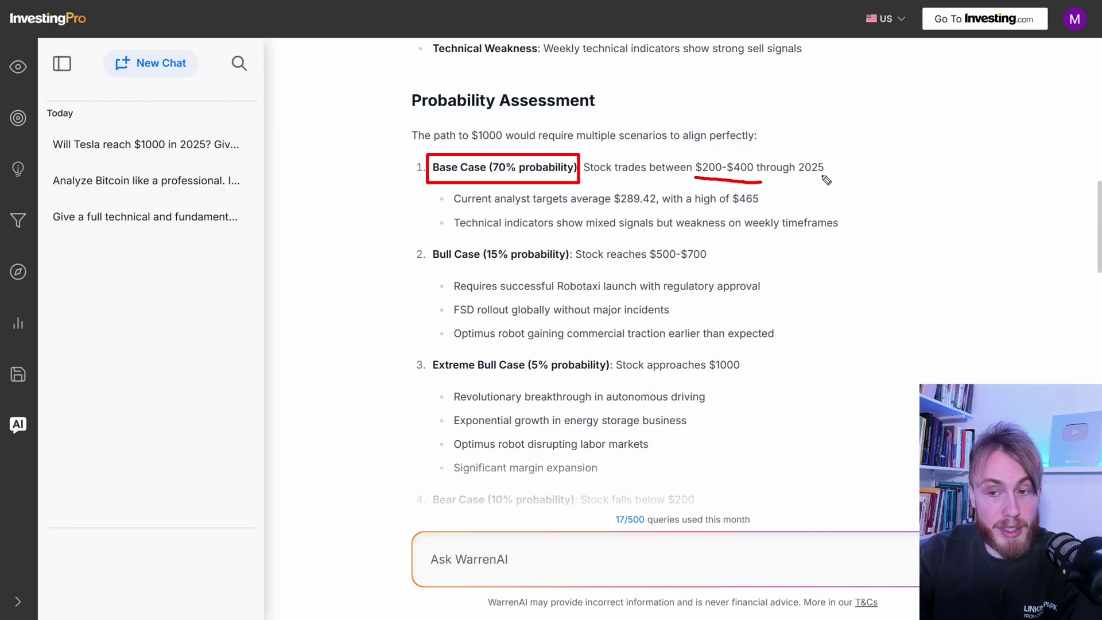
mouse_move(851, 160)
mouse_down()
mouse_move(849, 175)
mouse_move(867, 179)
mouse_move(896, 163)
mouse_up()
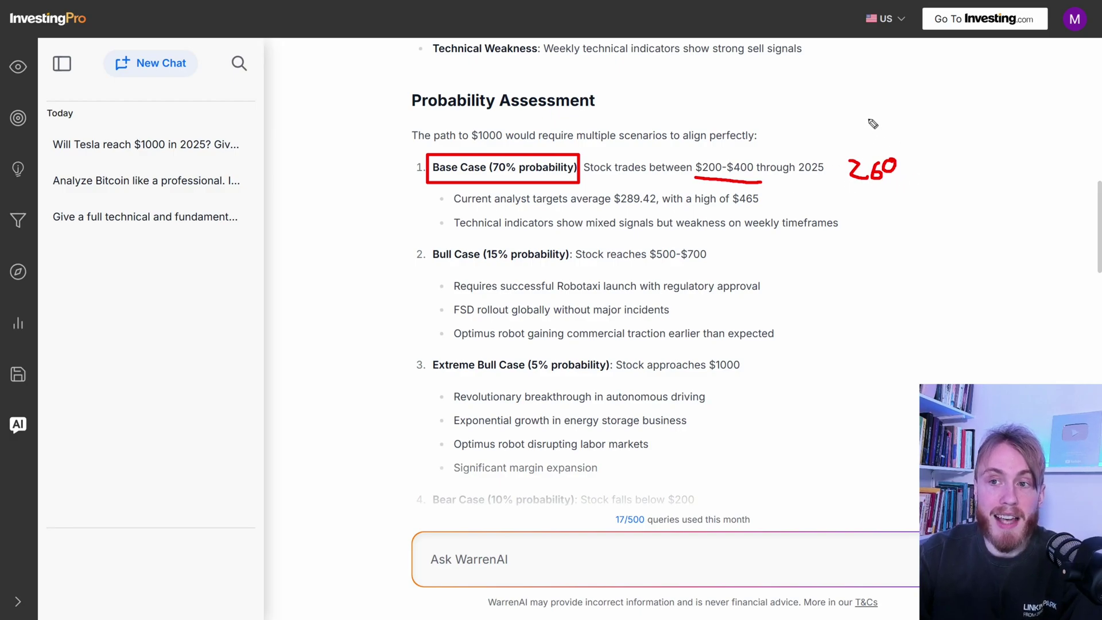
mouse_move(895, 146)
mouse_down()
mouse_move(914, 121)
mouse_move(919, 137)
mouse_move(956, 113)
mouse_up()
mouse_move(950, 102)
mouse_down()
mouse_move(950, 124)
mouse_move(962, 117)
mouse_up()
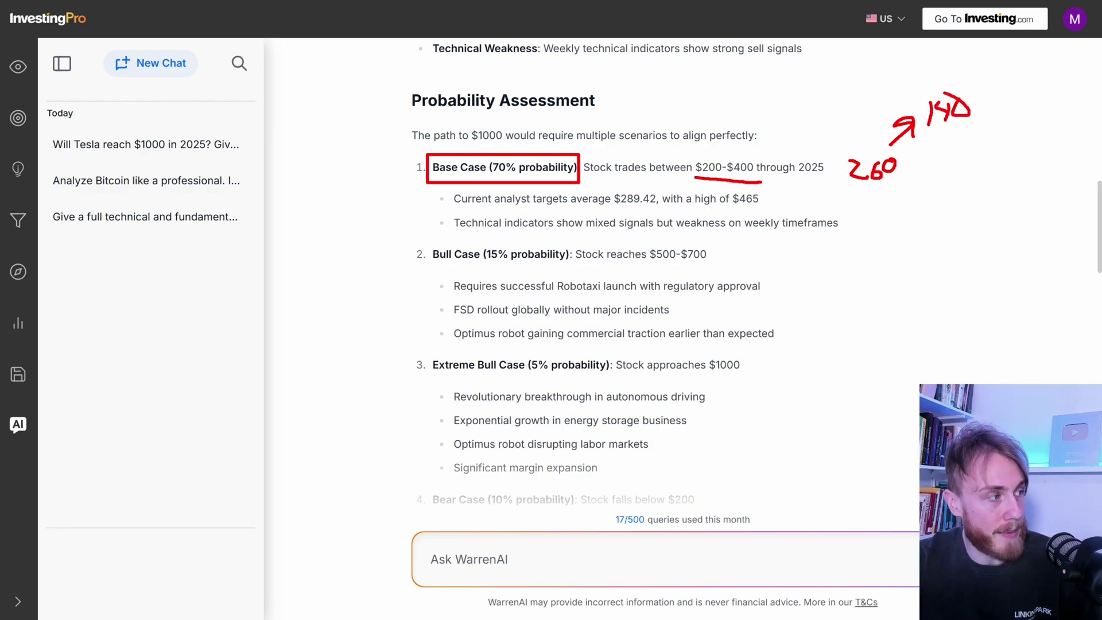
- Clear the Base Case drawings and outline the Bull Case 15% and Extreme Bull Case 5% lines
key(Escape)
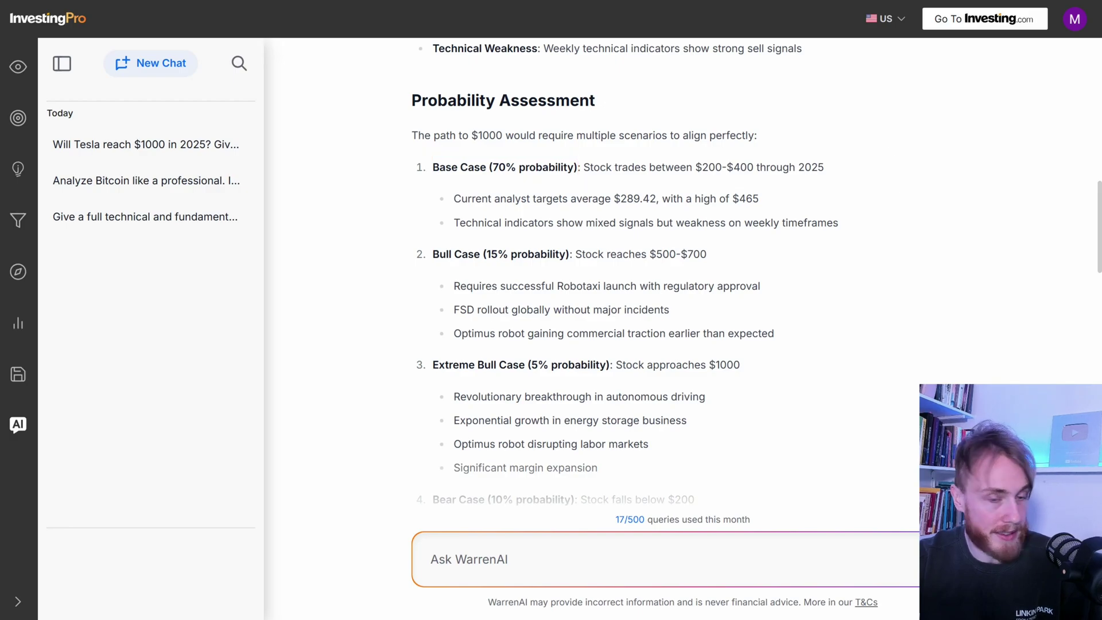
drag(408, 234, 741, 274)
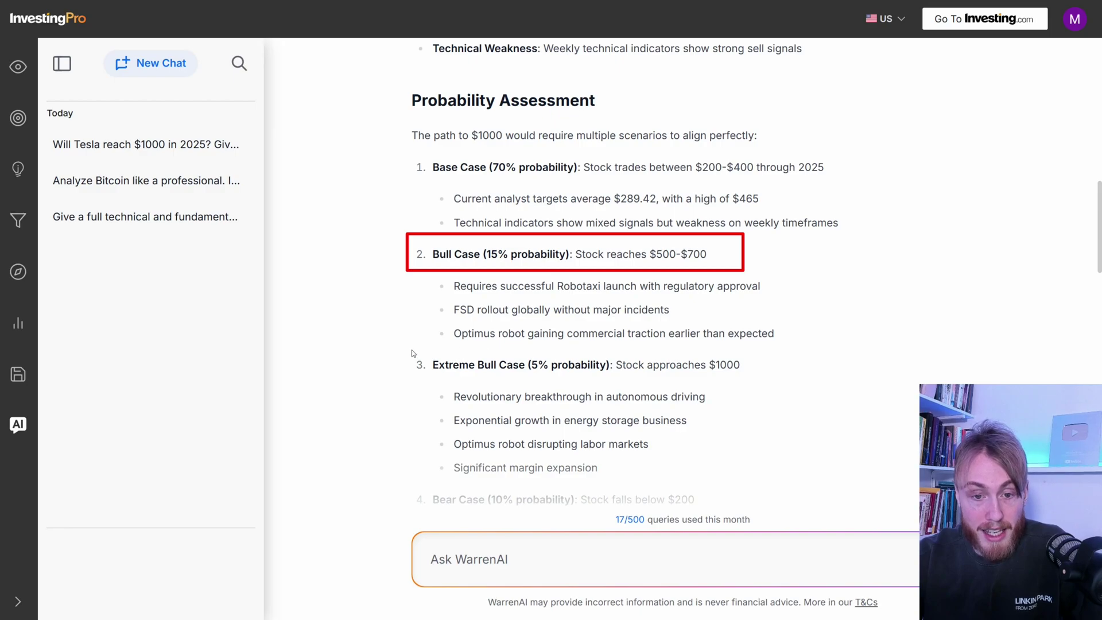
drag(405, 345, 765, 384)
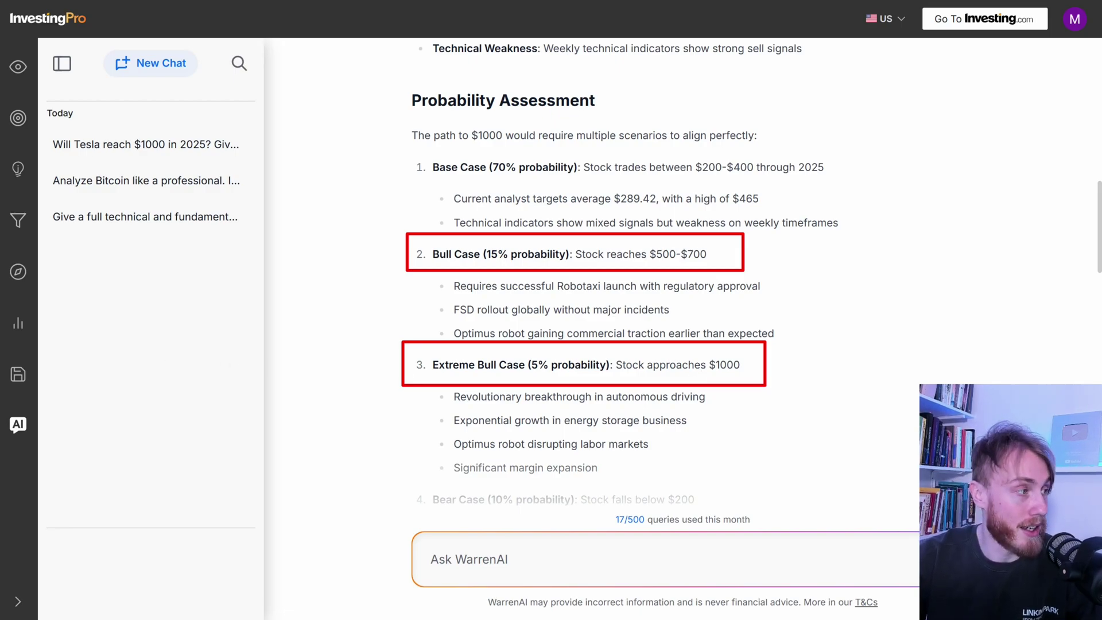
scroll(651, 257, down, 2)
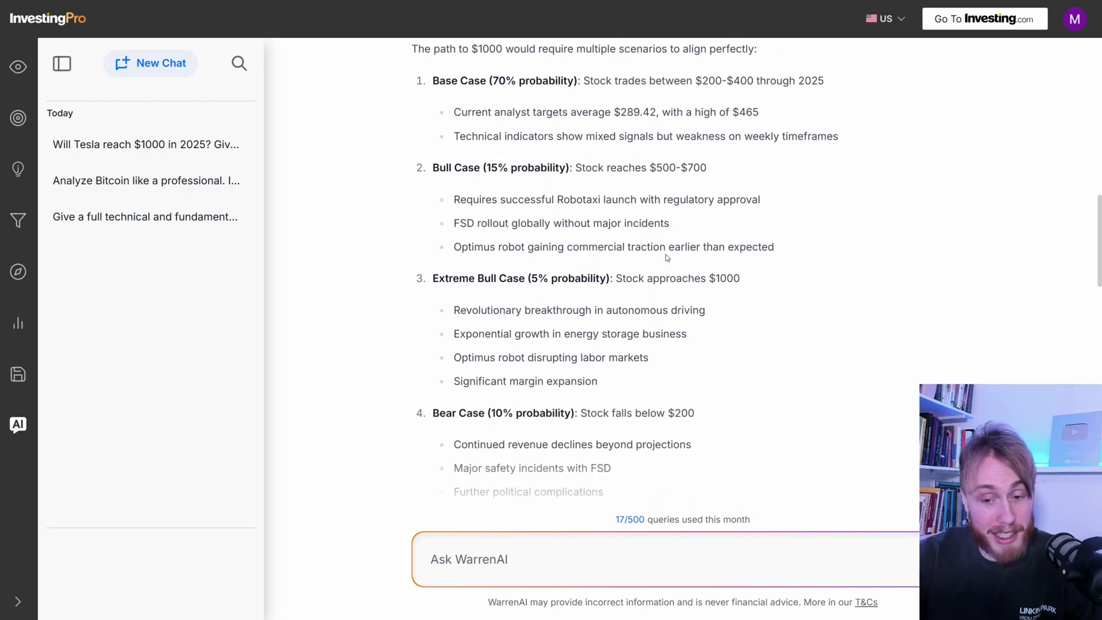
scroll(652, 257, down, 2)
scroll(651, 257, down, 1)
scroll(652, 257, up, 3)
scroll(651, 257, down, 2)
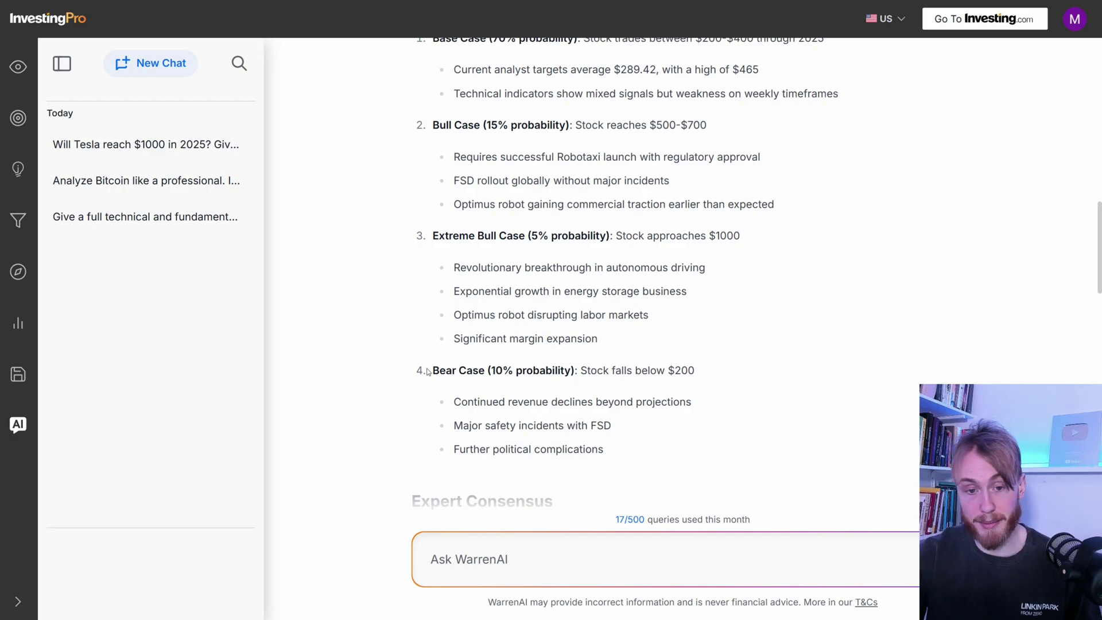
- Outline the Bear Case 10% probability line, then clear the text selection
drag(408, 352, 706, 392)
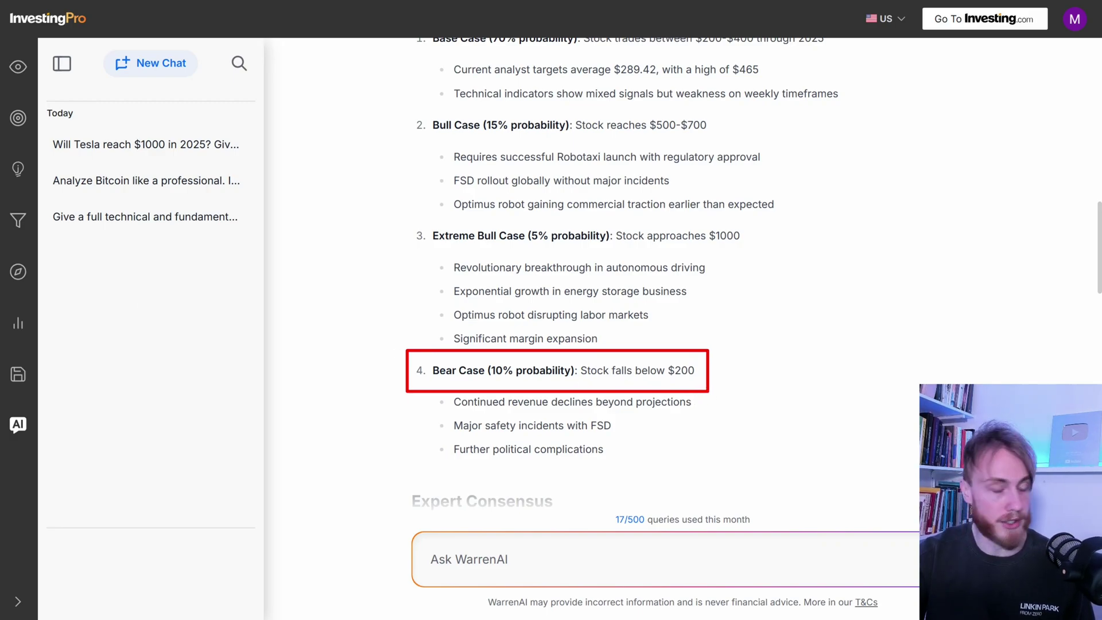
scroll(499, 316, down, 5)
scroll(500, 316, down, 3)
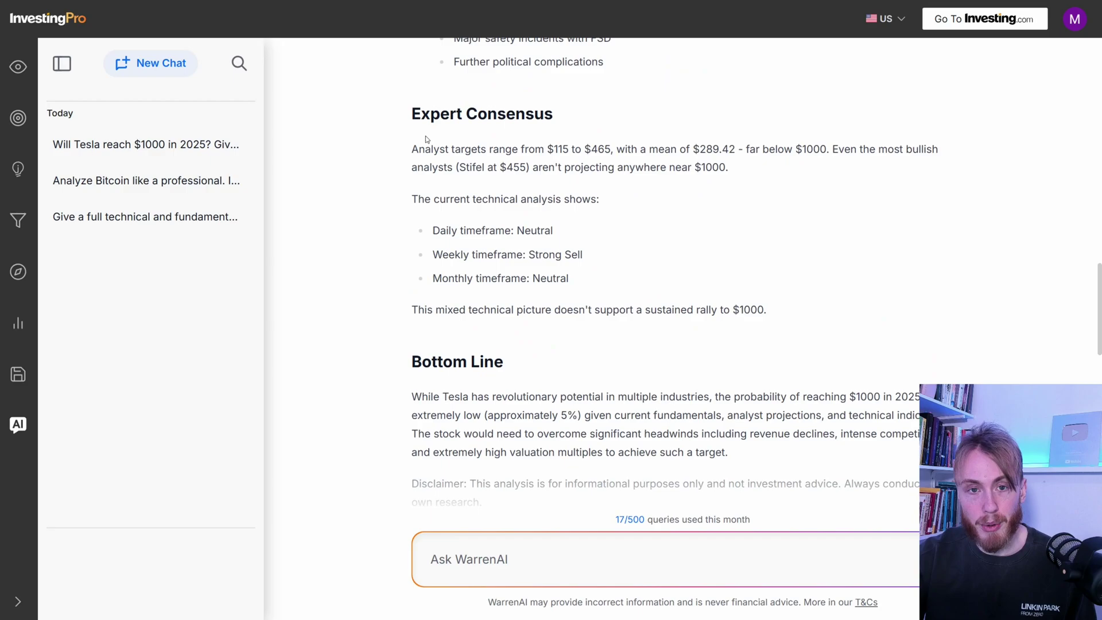
drag(411, 112, 606, 109)
scroll(559, 177, down, 3)
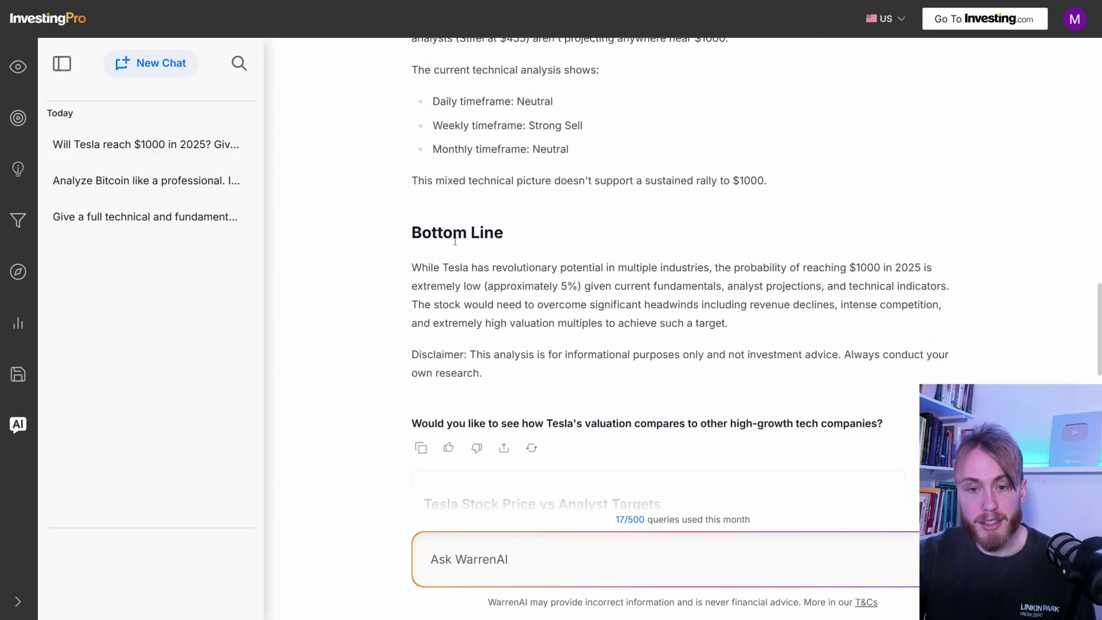
drag(411, 236, 606, 248)
scroll(621, 253, down, 3)
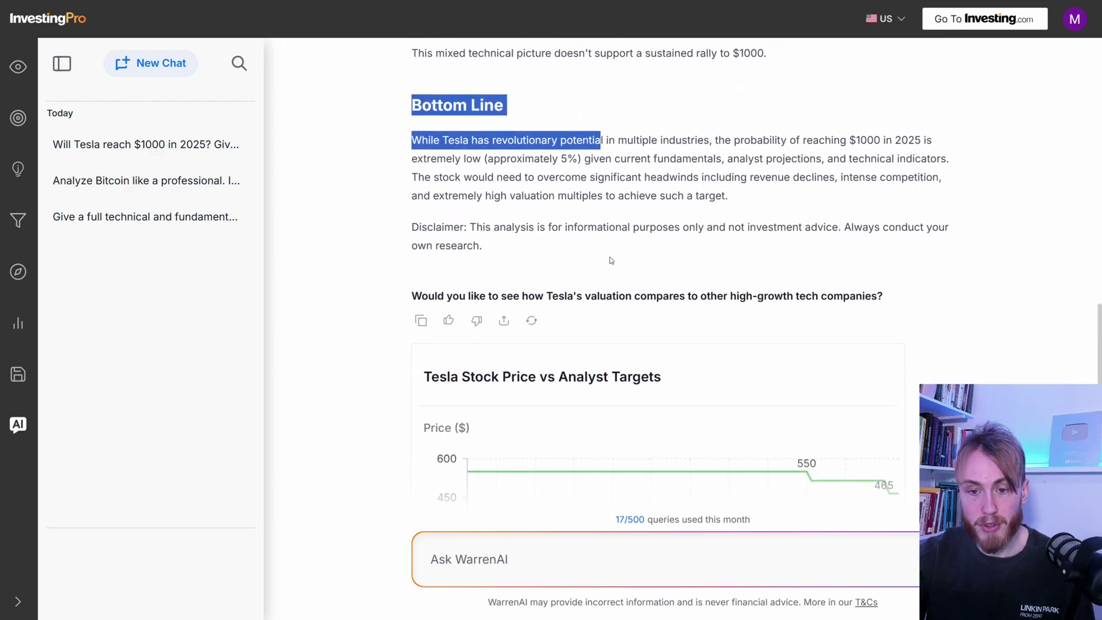
scroll(603, 275, down, 3)
scroll(646, 301, down, 5)
scroll(702, 315, down, 4)
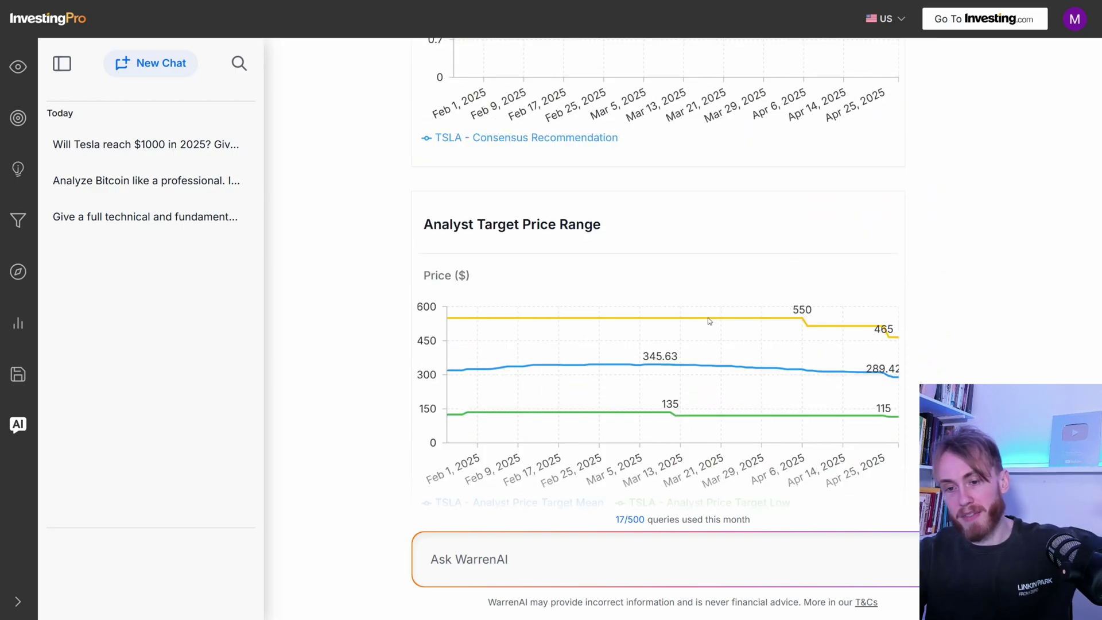
scroll(706, 318, down, 3)
scroll(702, 321, down, 2)
scroll(706, 327, up, 4)
scroll(714, 340, up, 4)
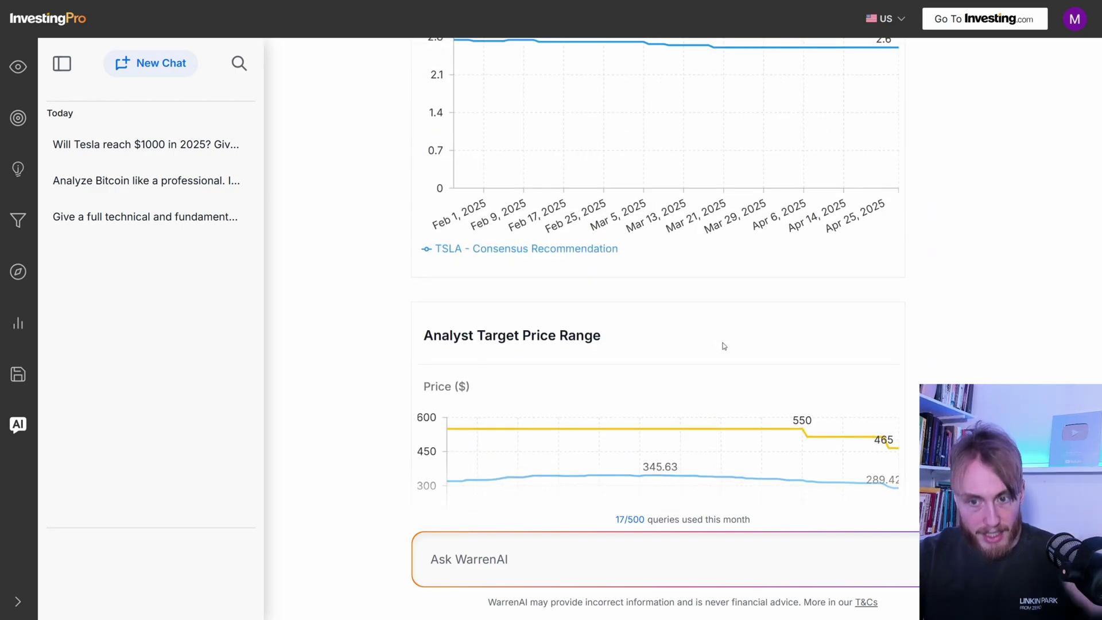
scroll(715, 340, up, 4)
scroll(715, 339, up, 3)
click(417, 136)
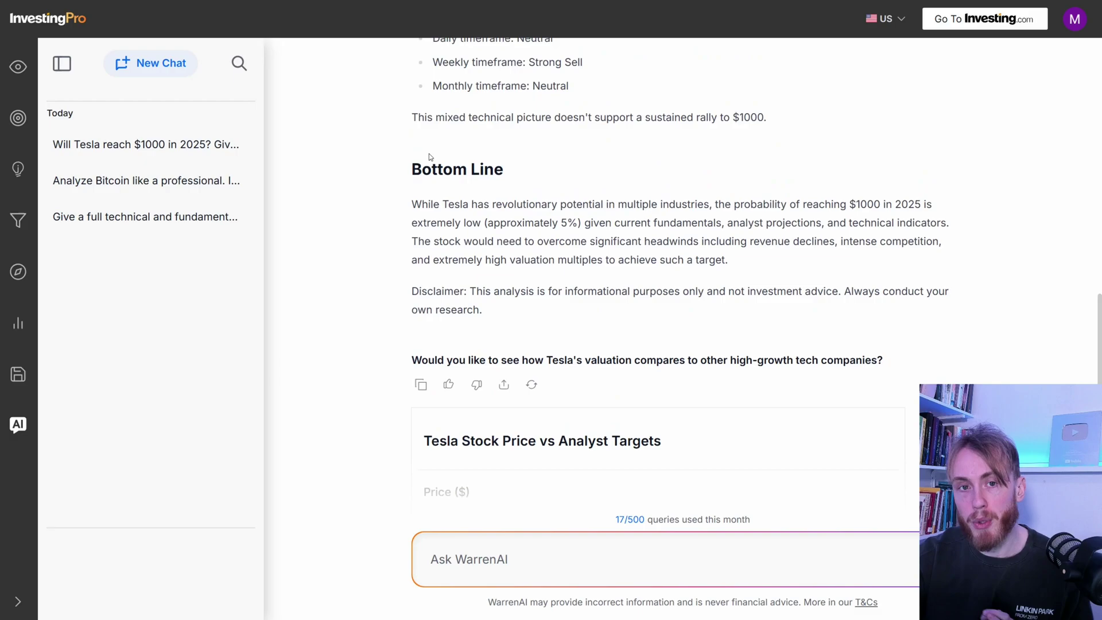
scroll(429, 154, up, 4)
scroll(430, 172, up, 4)
scroll(427, 259, up, 4)
scroll(427, 281, up, 5)
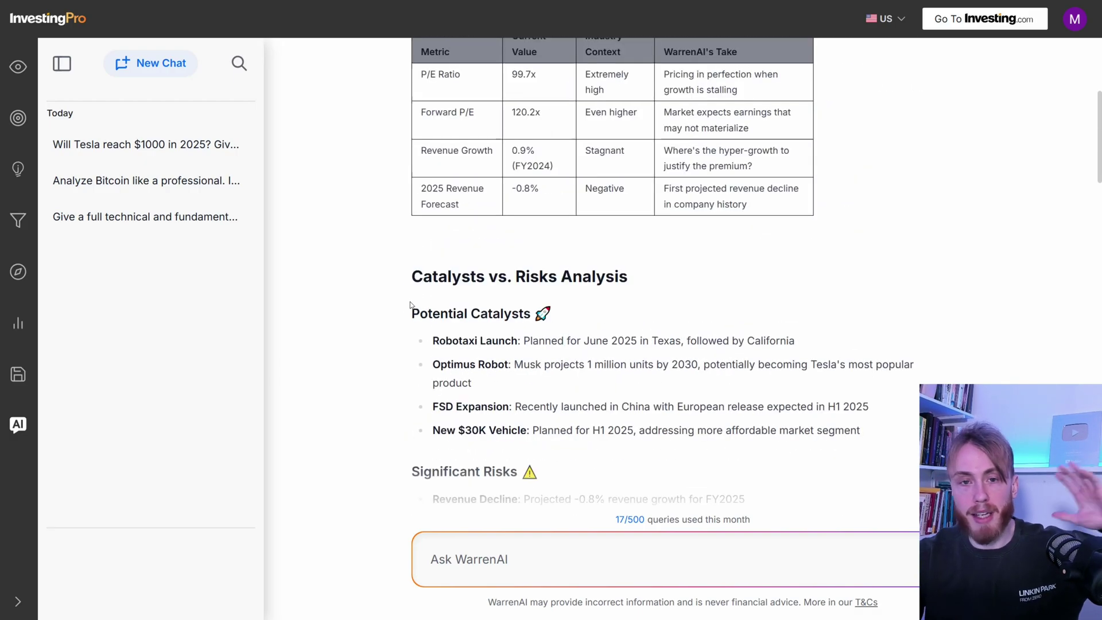
scroll(406, 259, up, 5)
scroll(396, 156, up, 2)
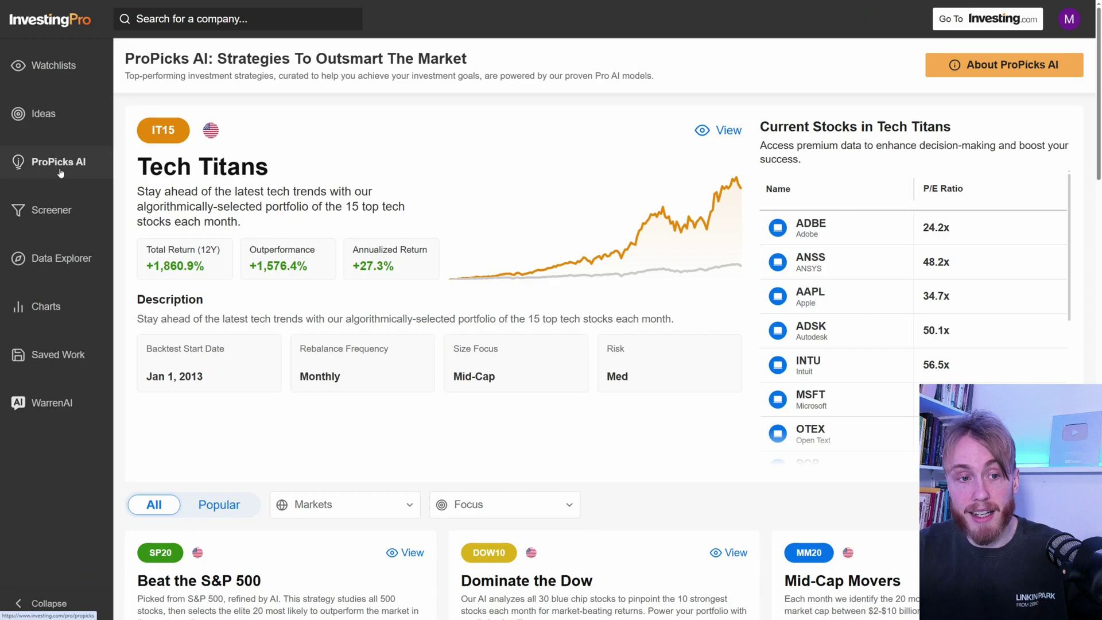
- Outline the Tech Titans card and its +1,860.9% total return, then clear the outlines
drag(122, 102, 754, 454)
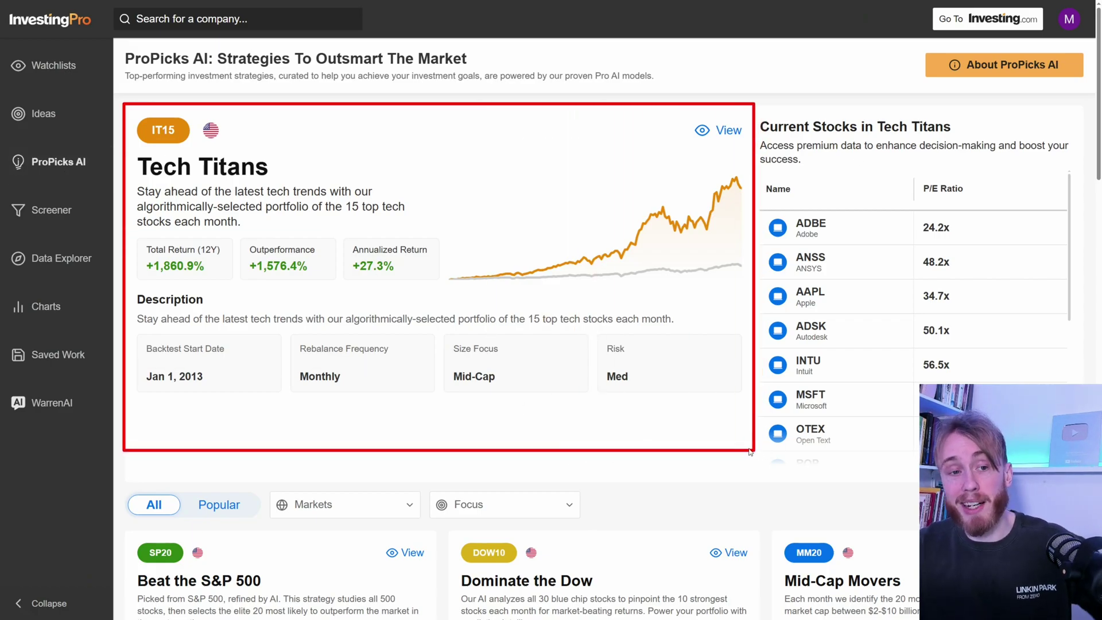
drag(135, 235, 238, 284)
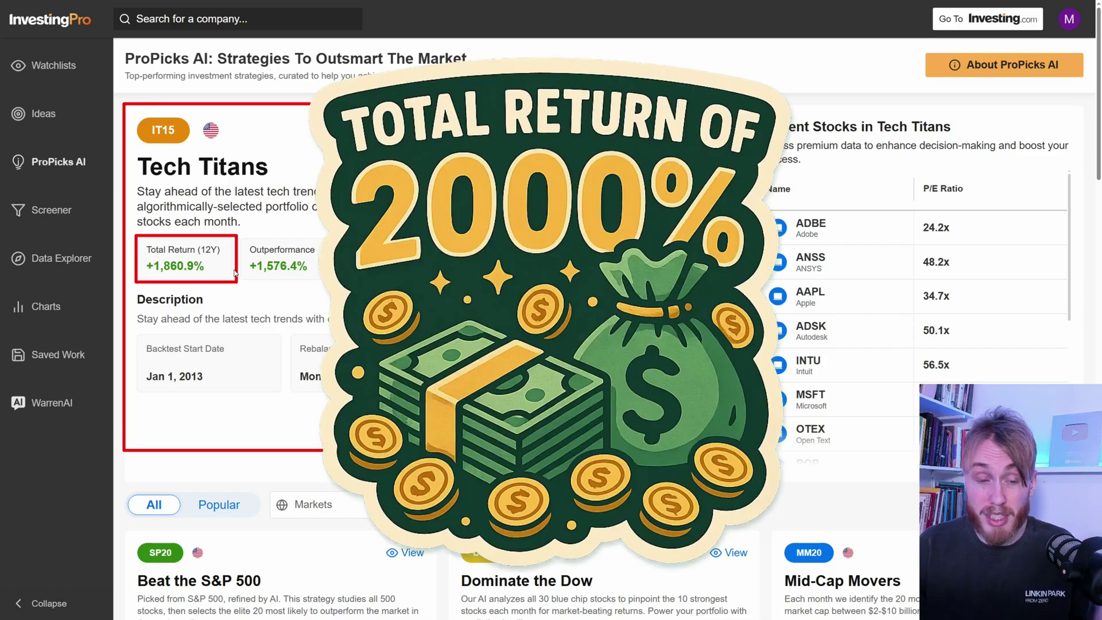
key(Escape)
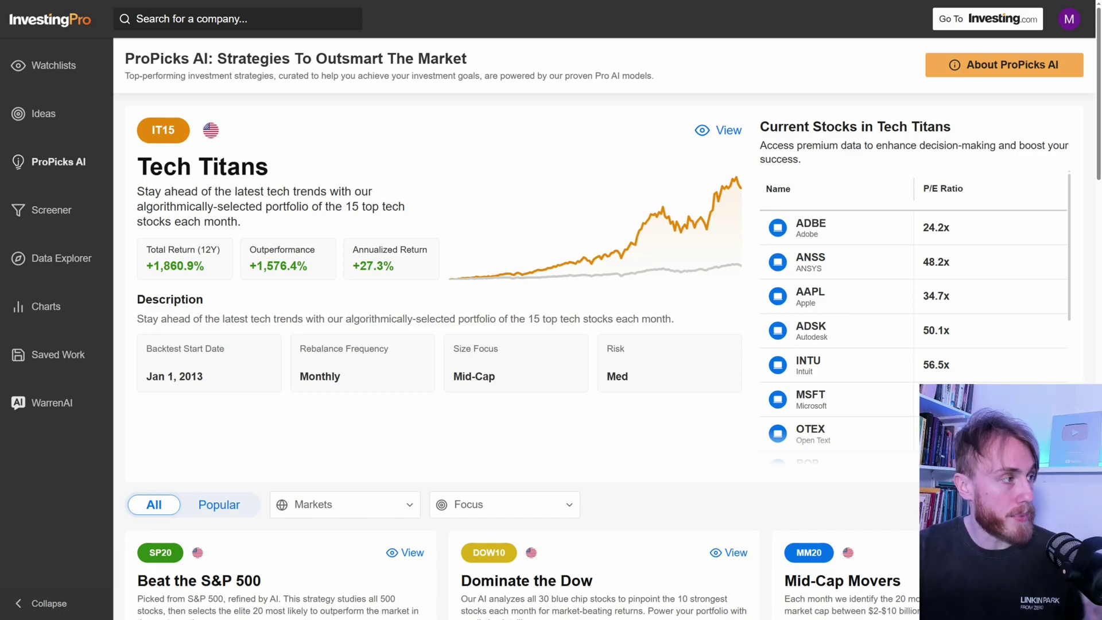
scroll(574, 394, down, 5)
scroll(574, 395, down, 5)
scroll(589, 392, up, 1)
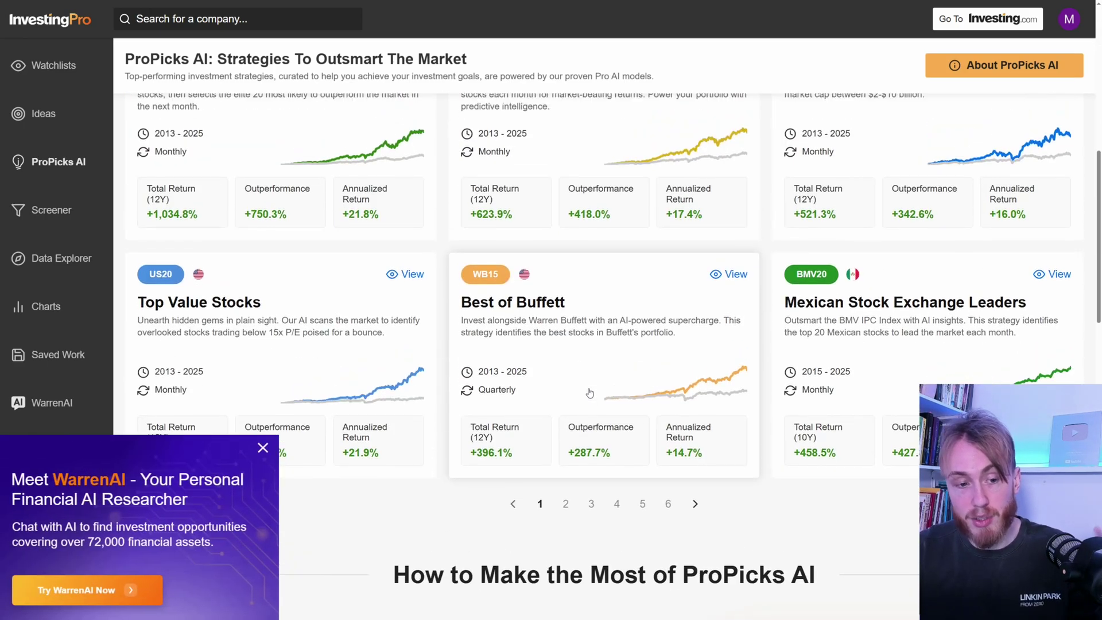
scroll(590, 392, up, 8)
scroll(589, 393, up, 2)
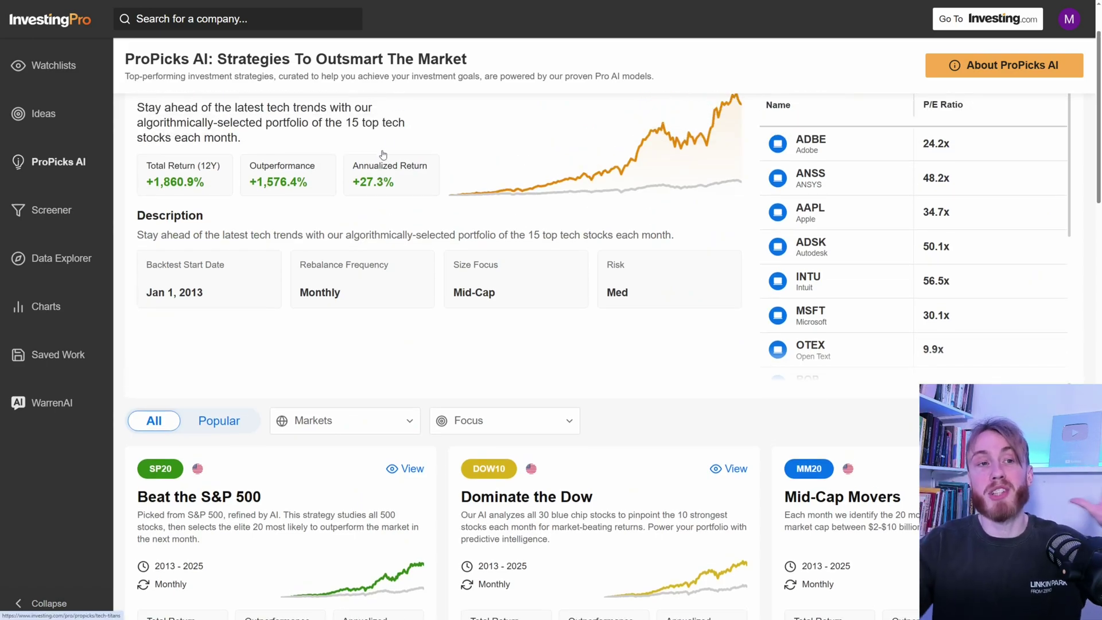
scroll(1051, 320, up, 2)
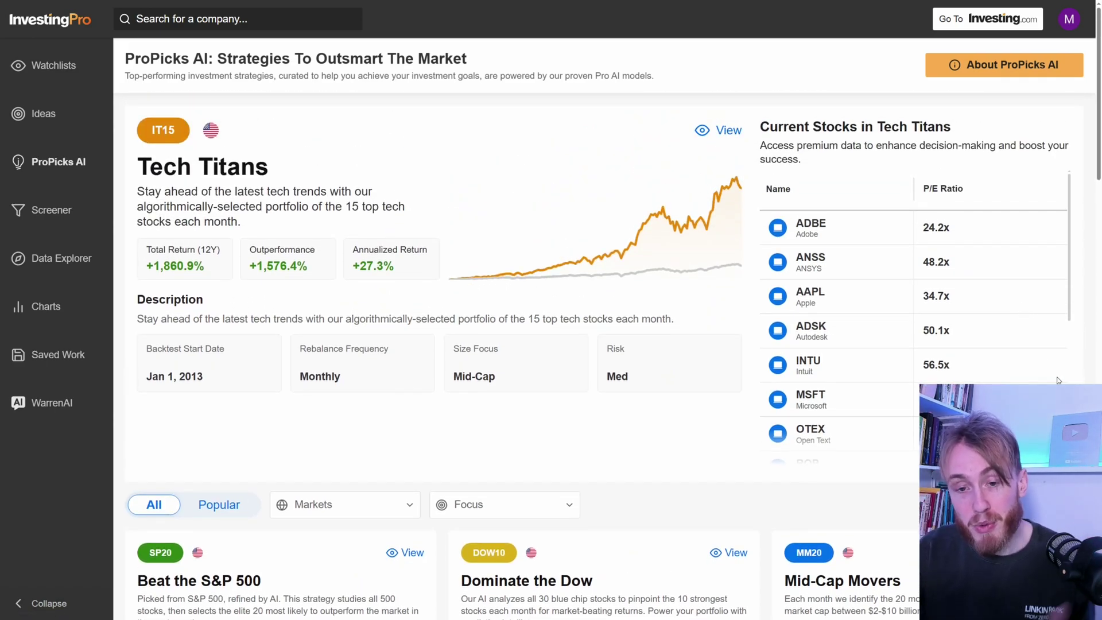